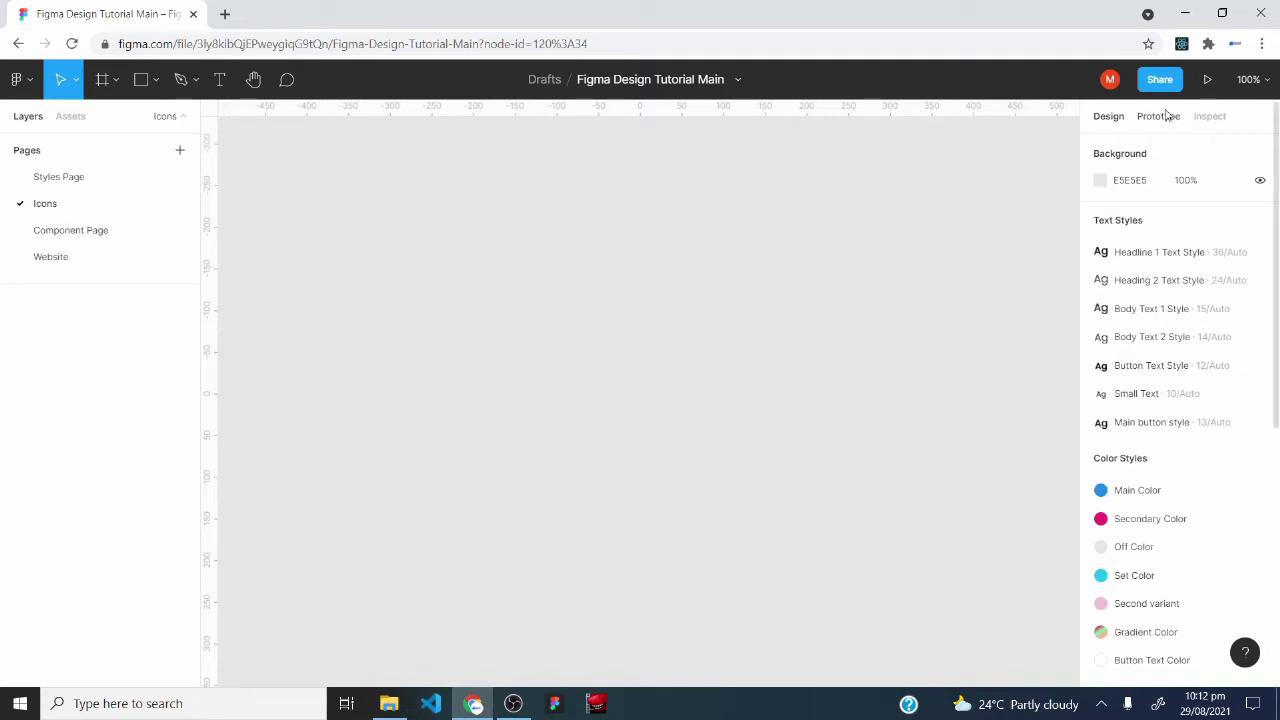
Draw a new frame about 45 × 45 px on the empty Icons page canvas
click(1248, 79)
text(1600)
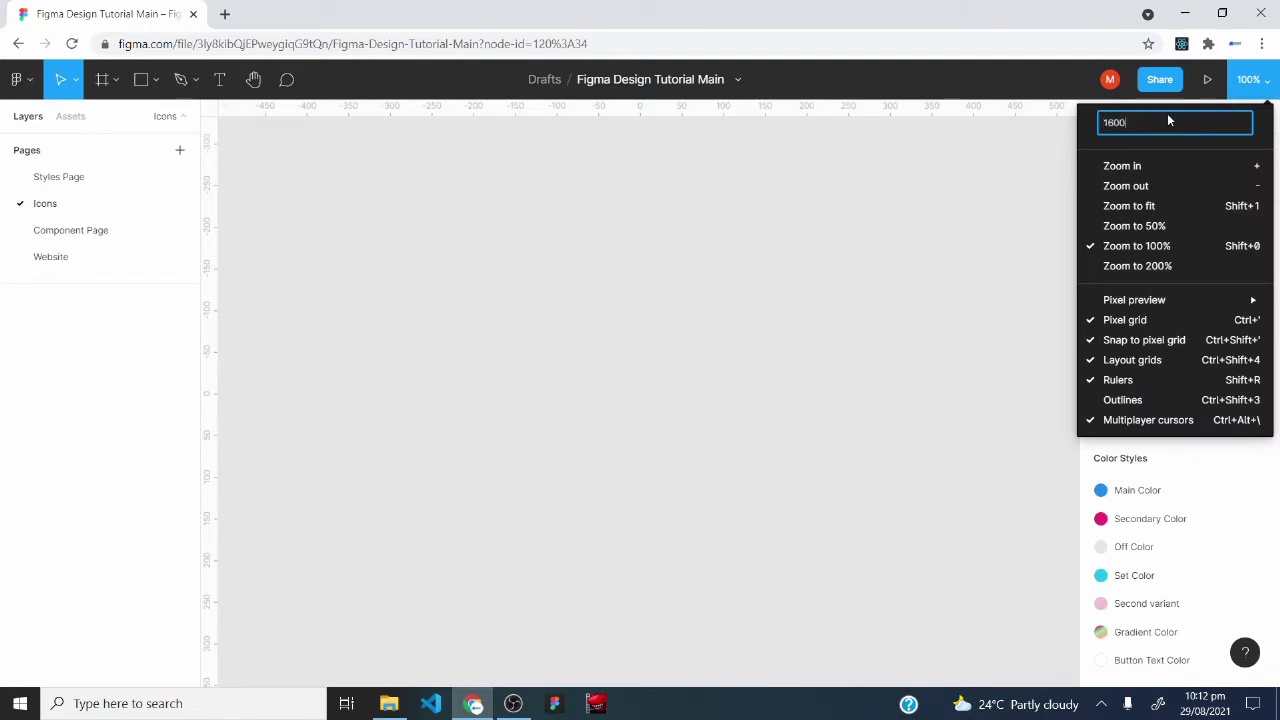
key(Return)
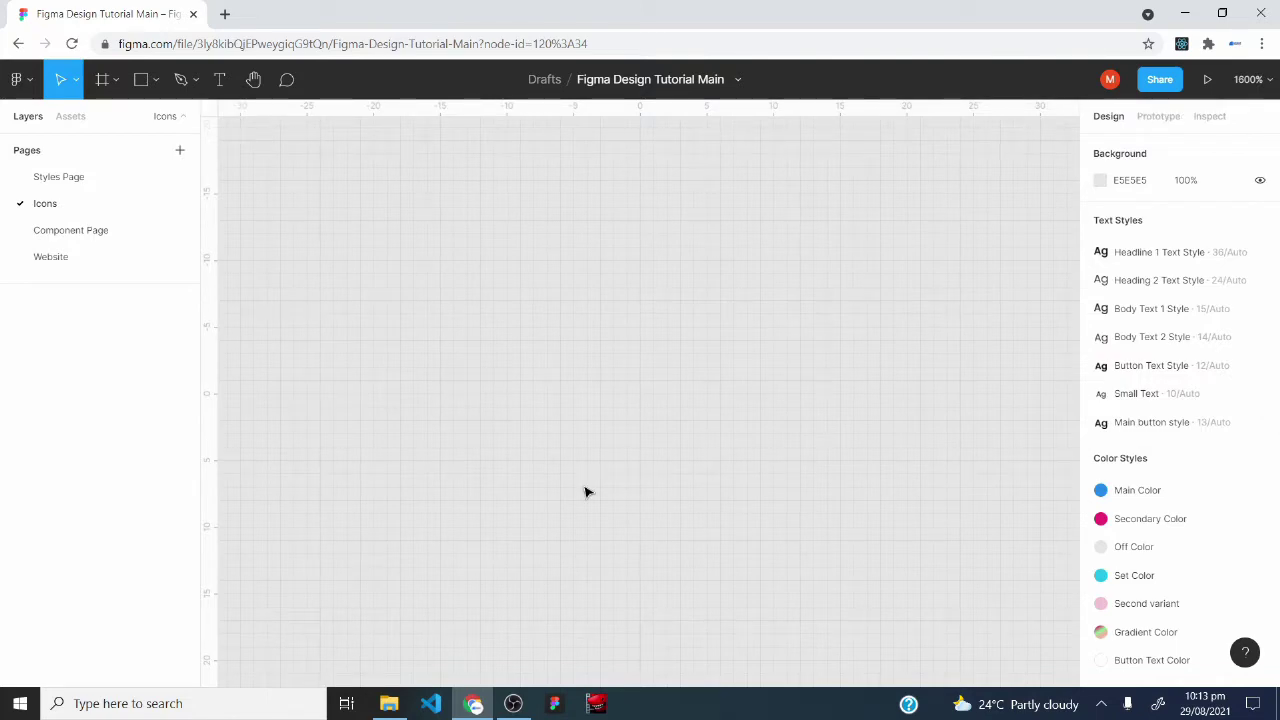
click(114, 82)
click(105, 119)
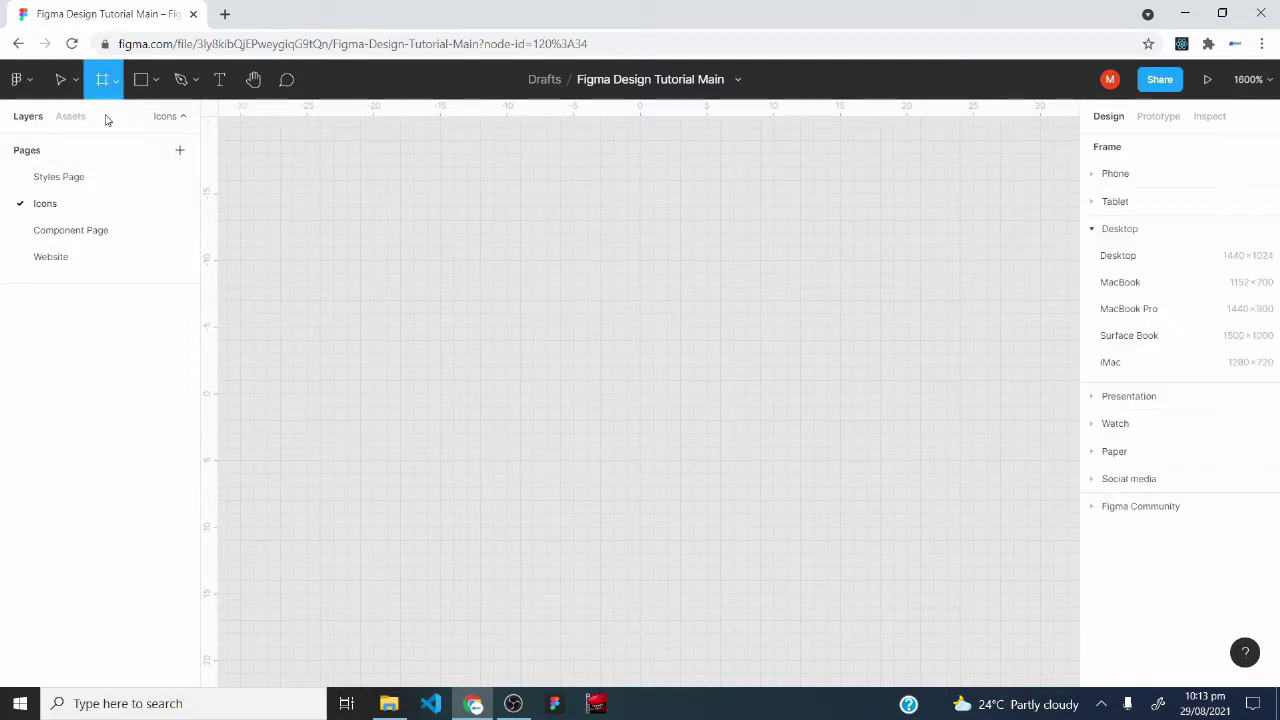
click(552, 297)
drag(517, 311, 570, 392)
Set the frame's width and height to 24 and move it to about X -11, Y -14
click(1121, 244)
text(2)
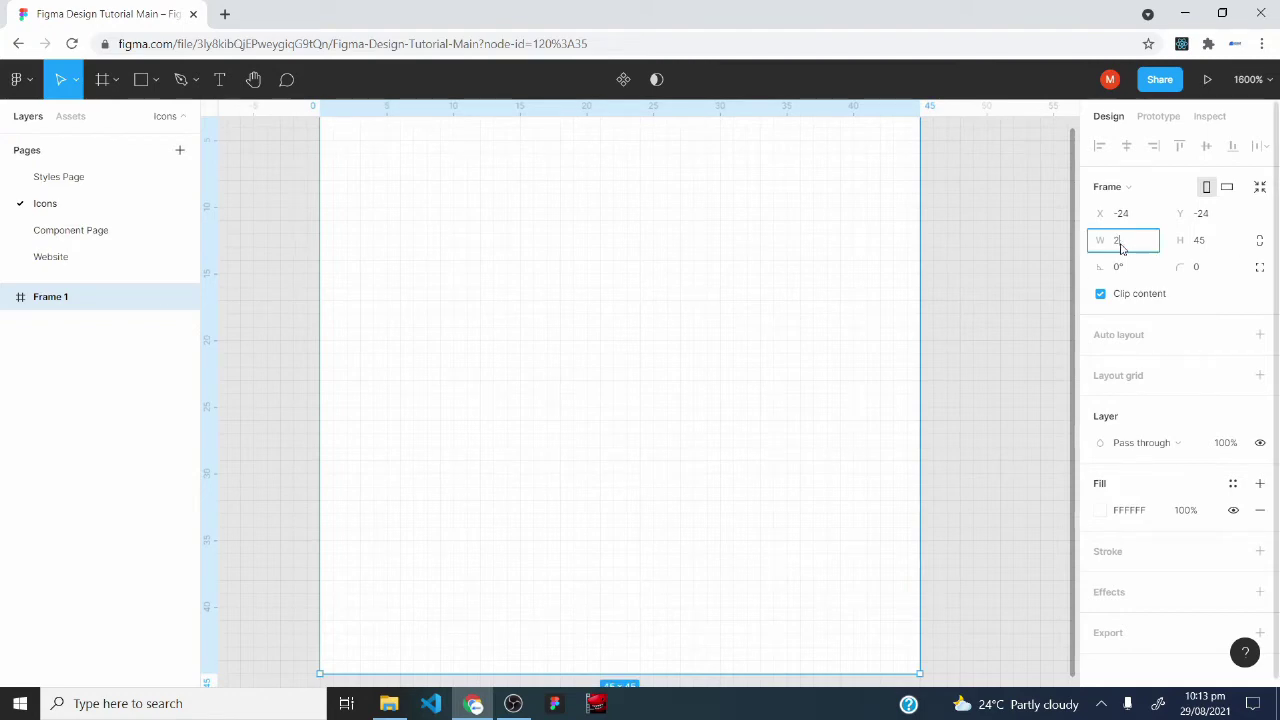
text(4)
key(Return)
click(1236, 245)
text(24)
key(Return)
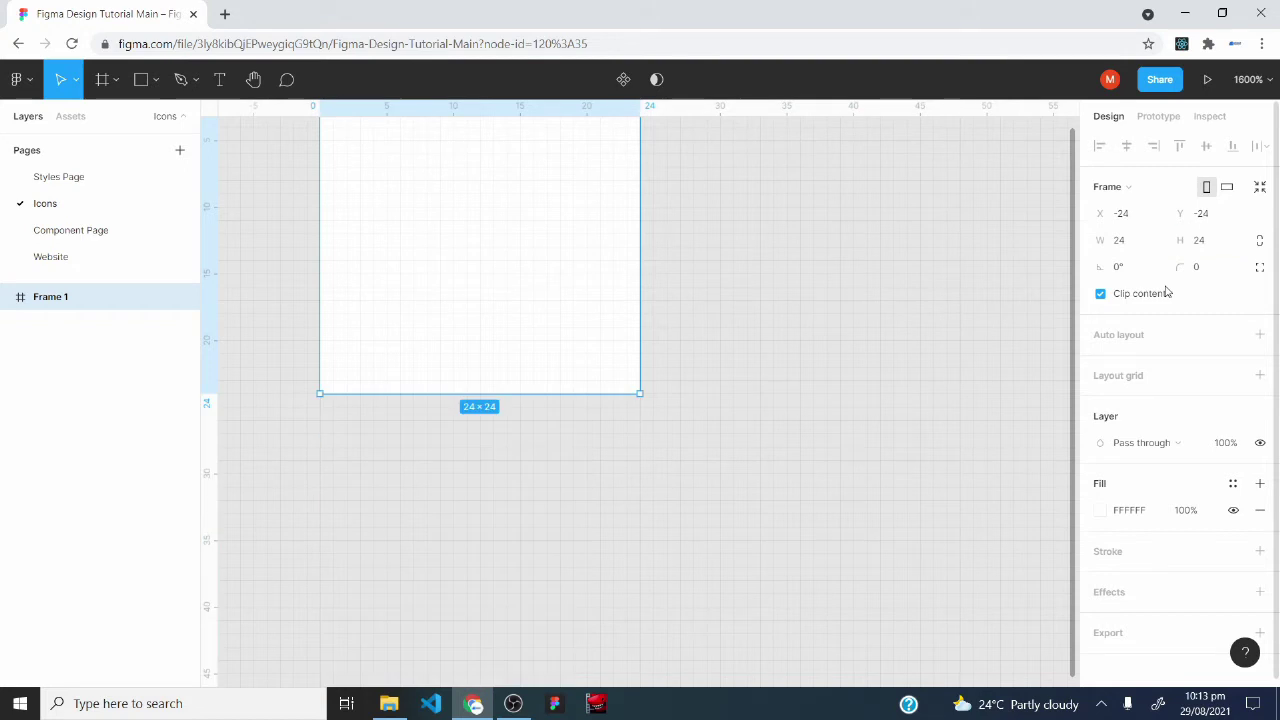
drag(523, 191, 698, 330)
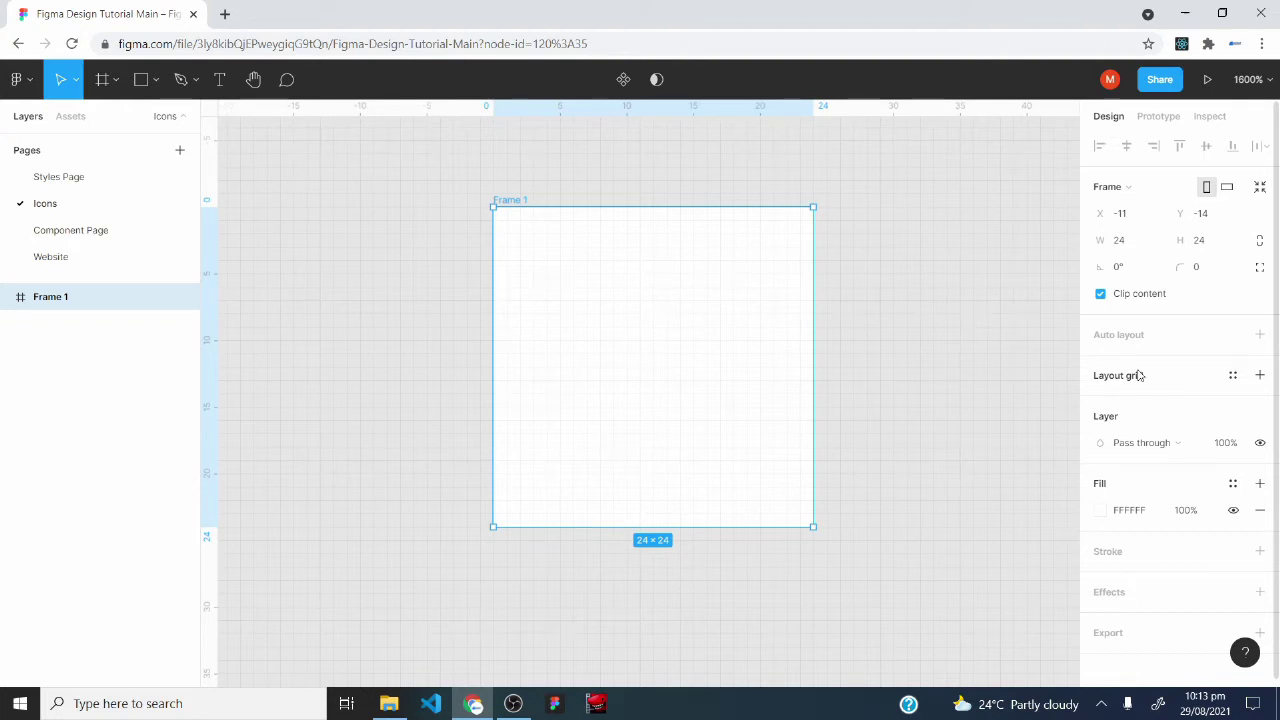
Add a layout grid to the frame with a size of 2 and a colour opacity of 35%
click(1260, 375)
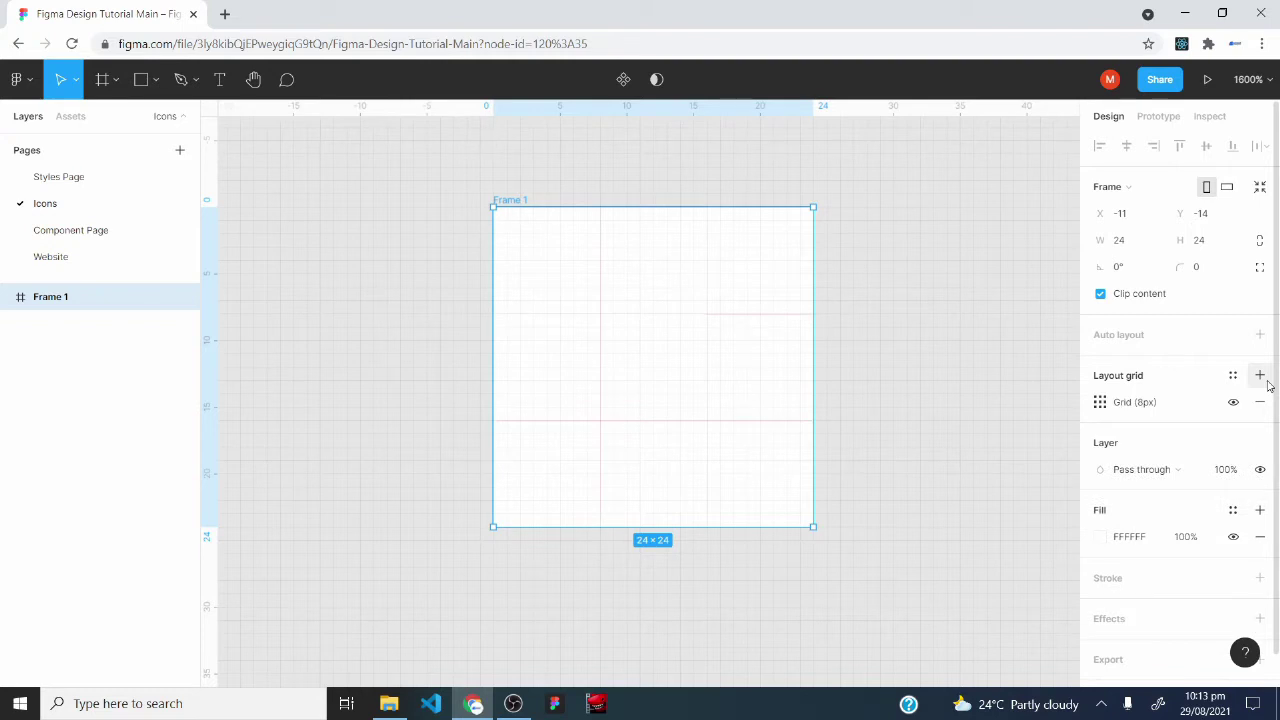
click(1100, 404)
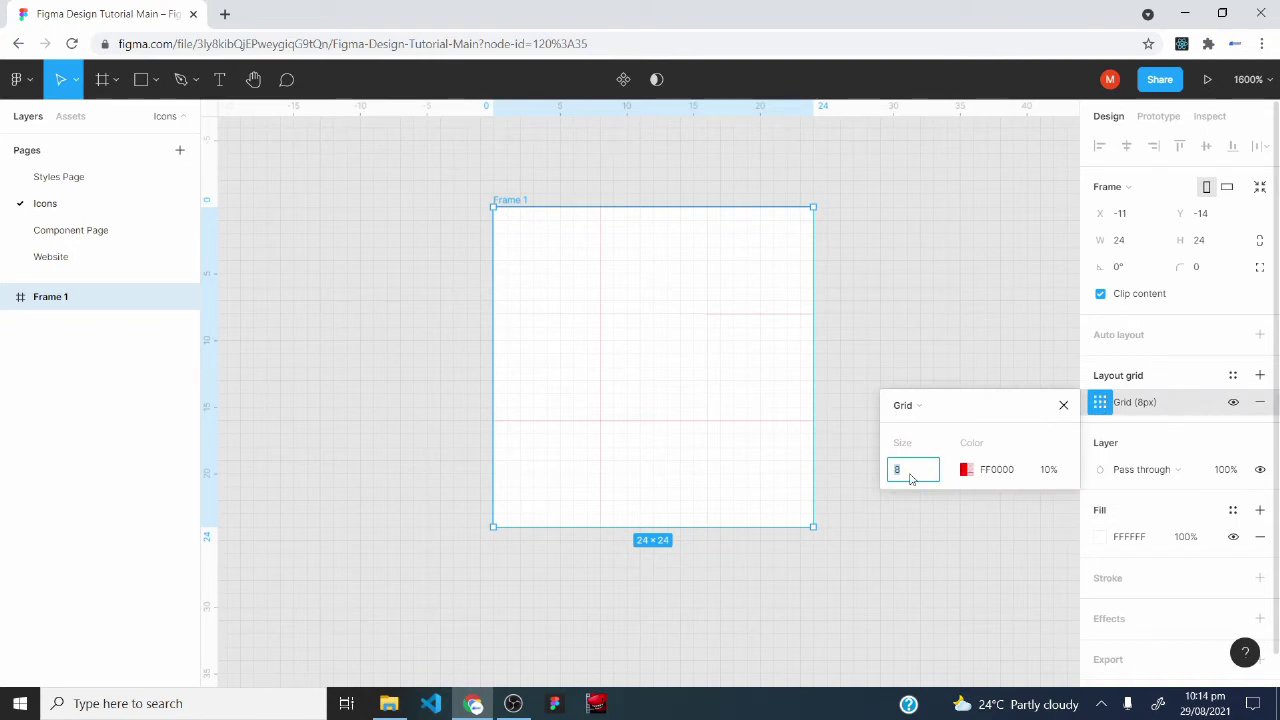
key(Return)
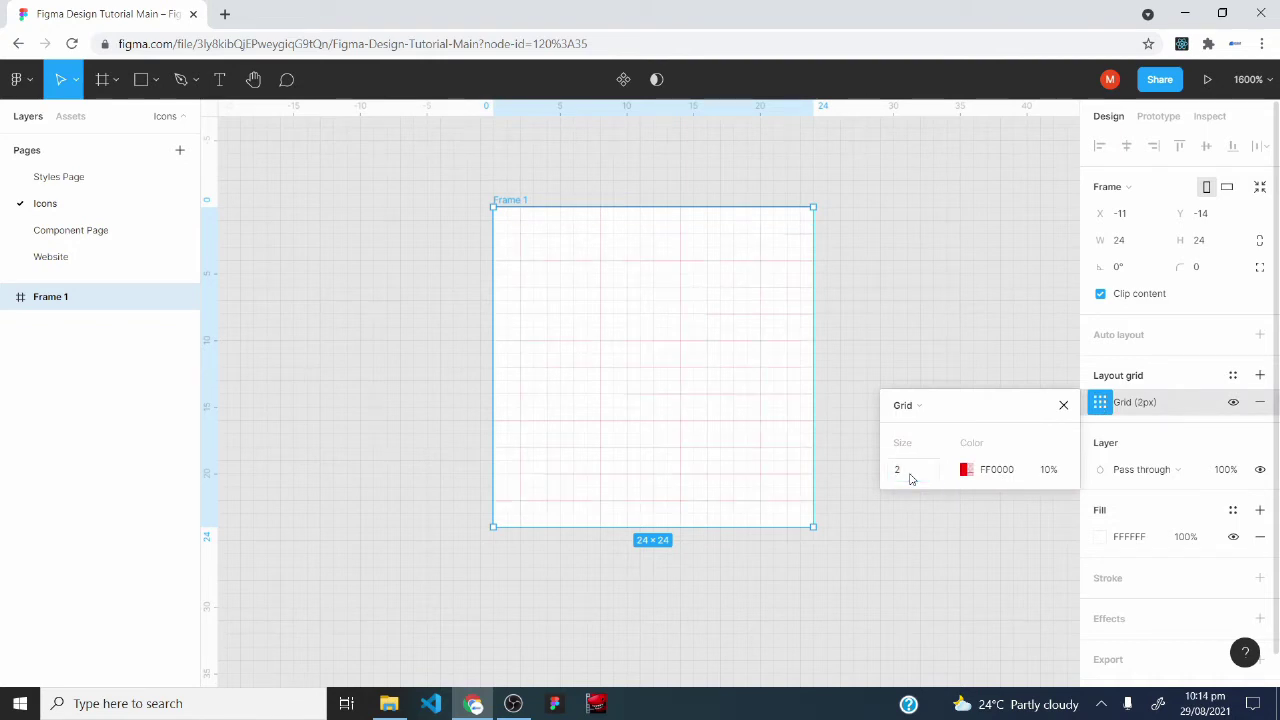
click(1048, 476)
click(1050, 479)
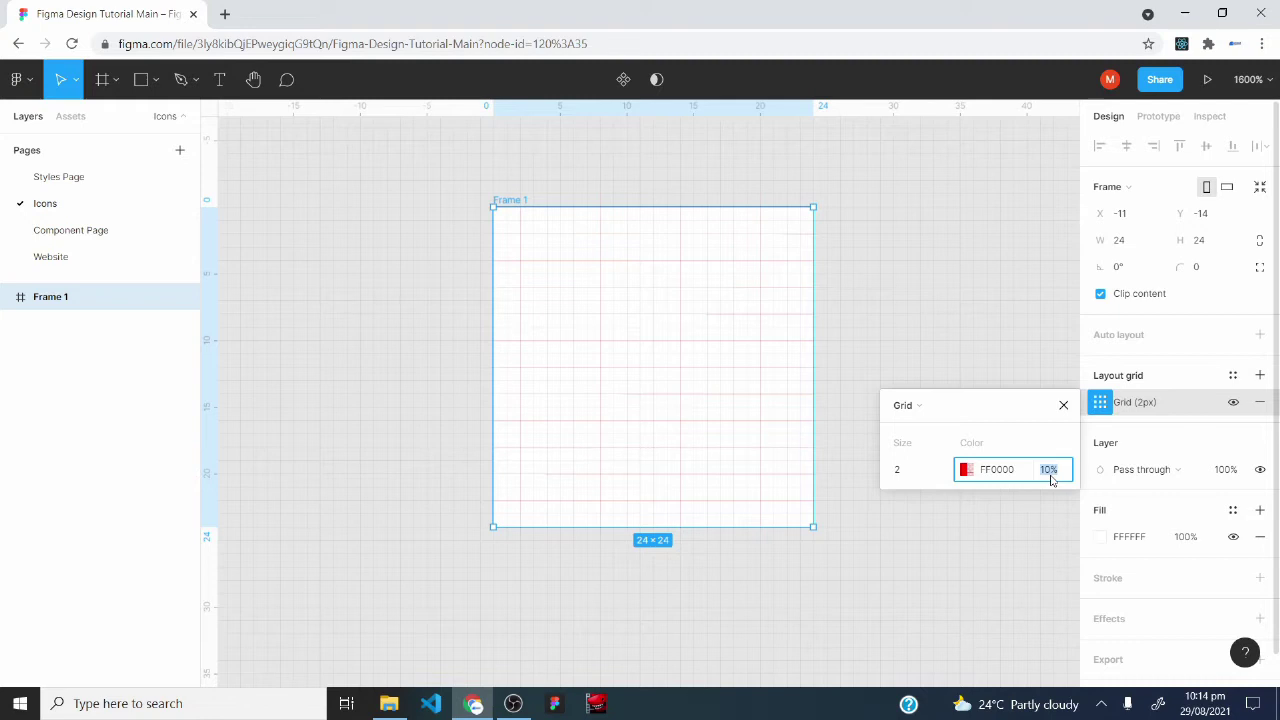
text(35)
key(Return)
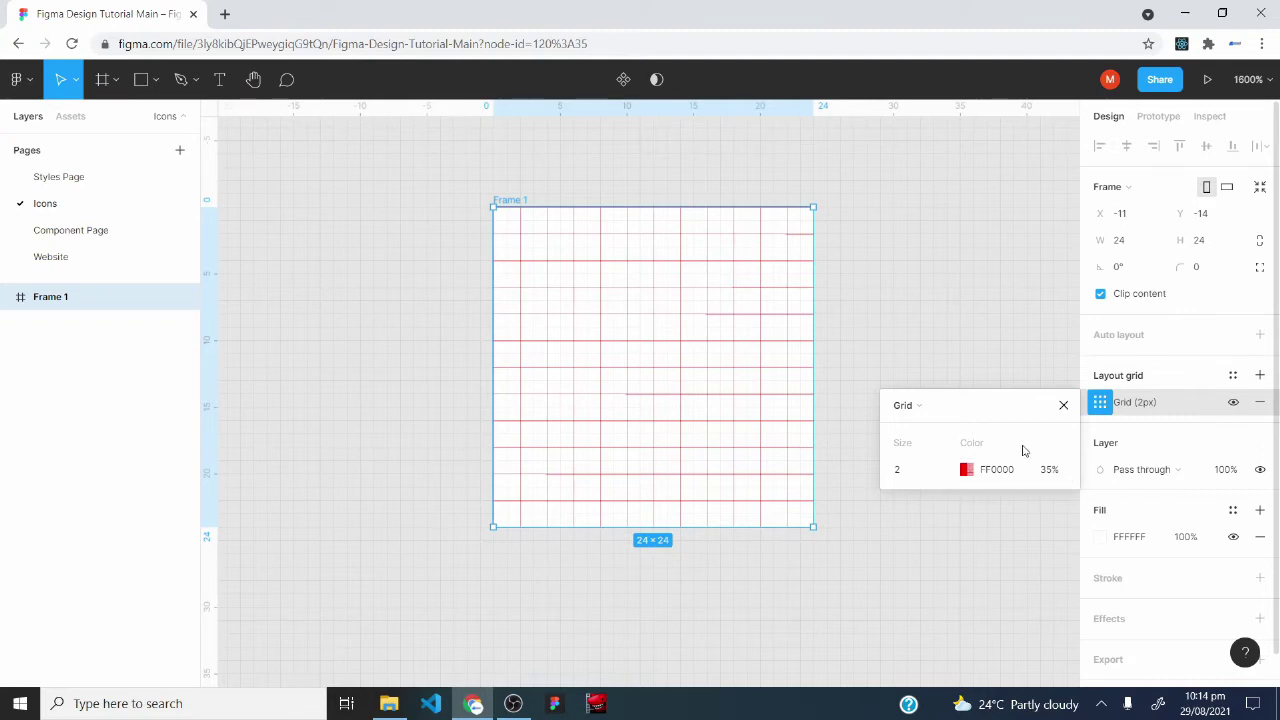
click(1063, 405)
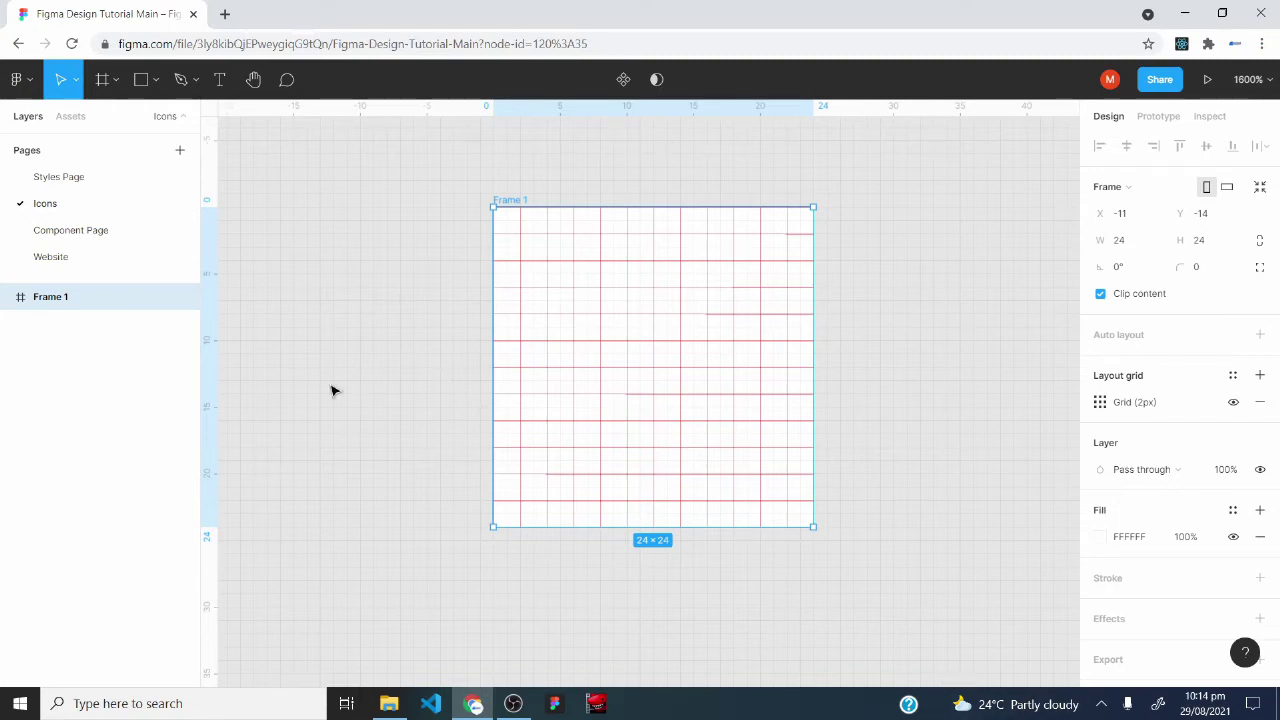
Draw a straight horizontal line with the Pen tool inside the frame from X 6, Y 12 to X 18, Y 12
click(181, 80)
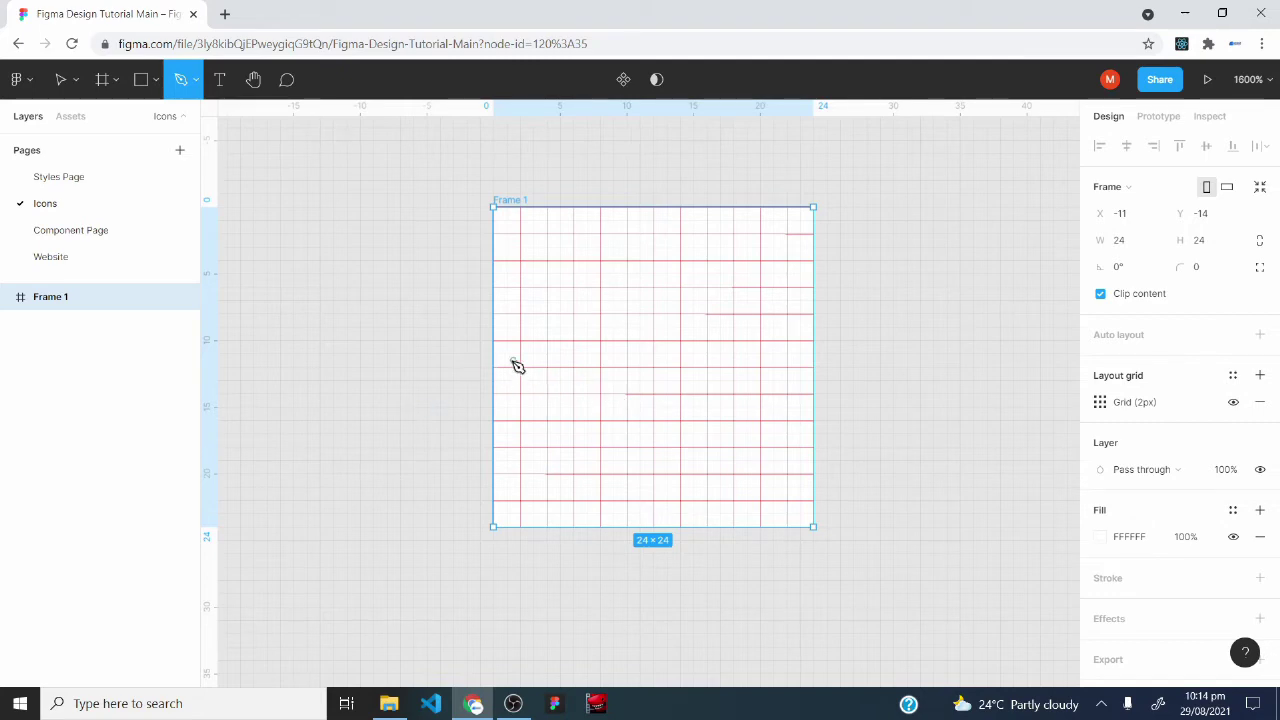
click(573, 368)
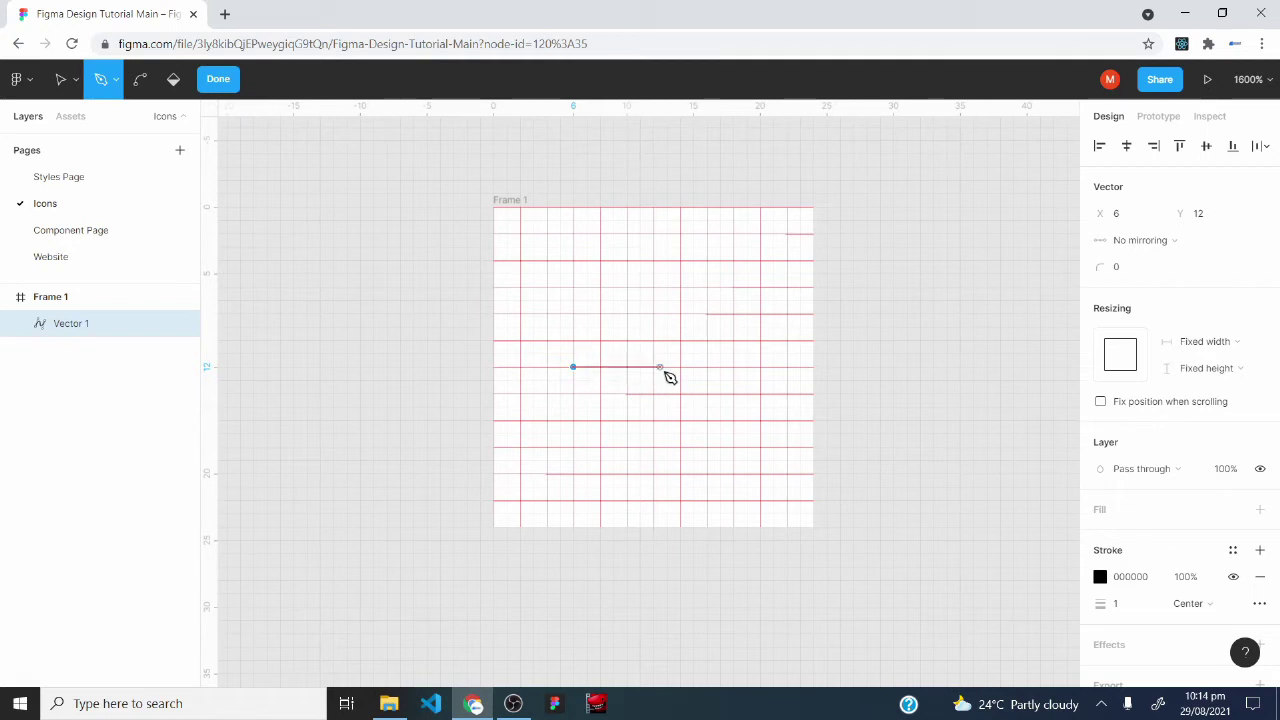
click(734, 368)
click(734, 368)
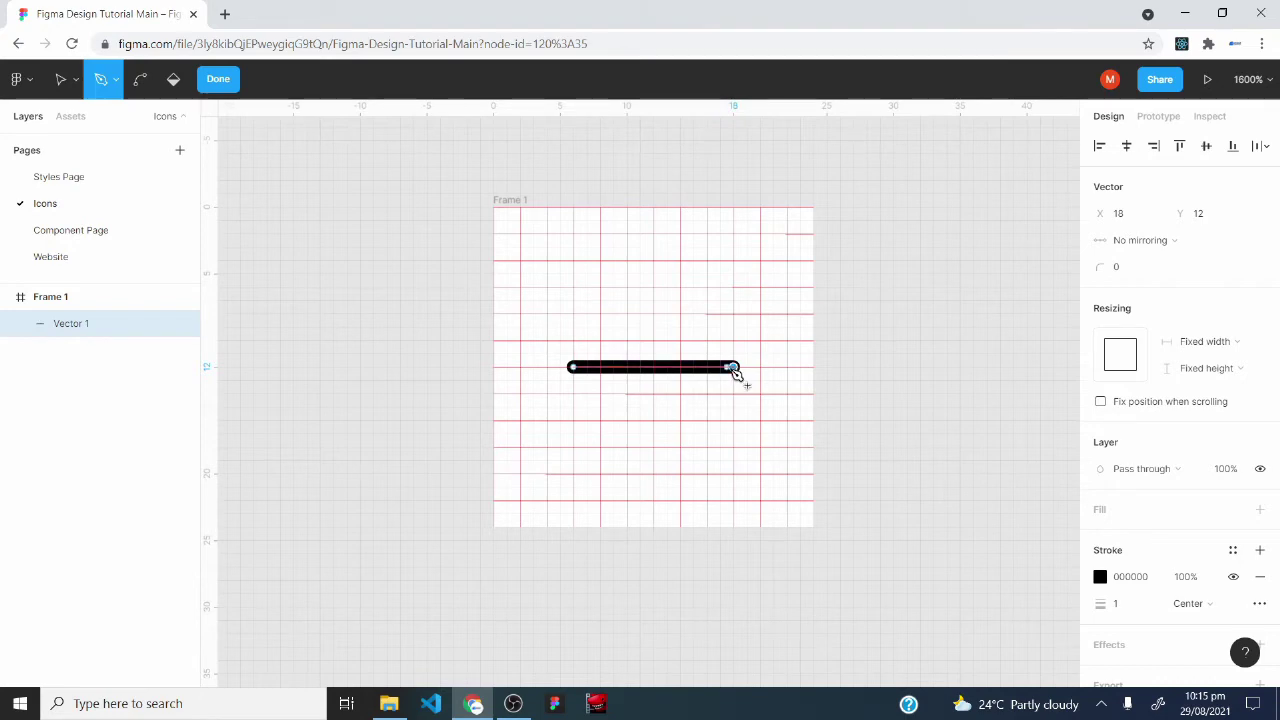
key(Escape)
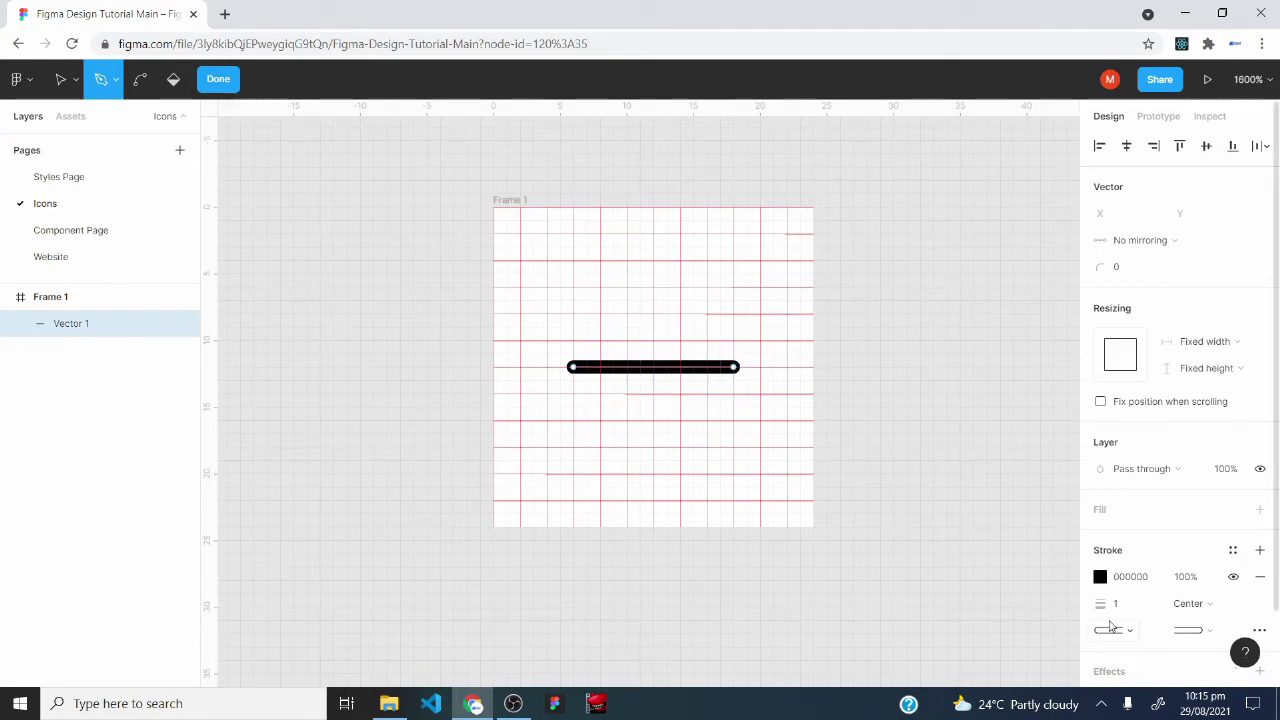
Change the line's stroke cap style to Square
scroll(1112, 584, down, 2)
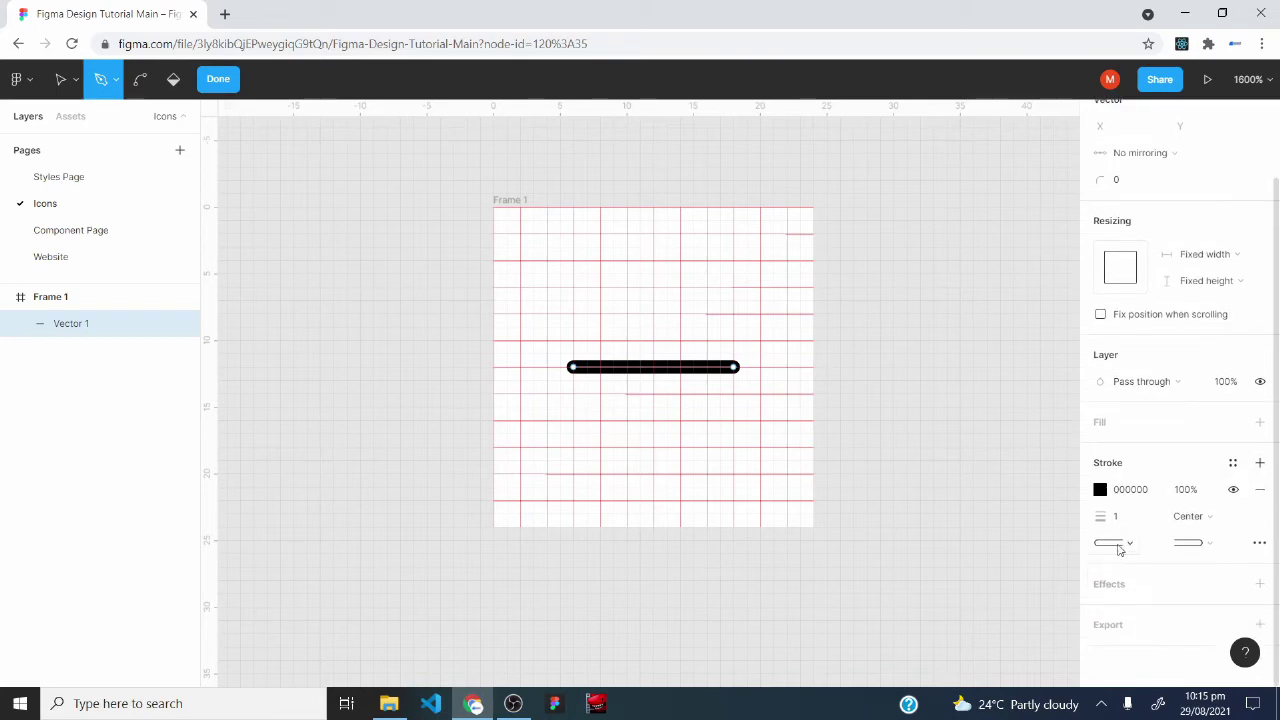
click(1127, 545)
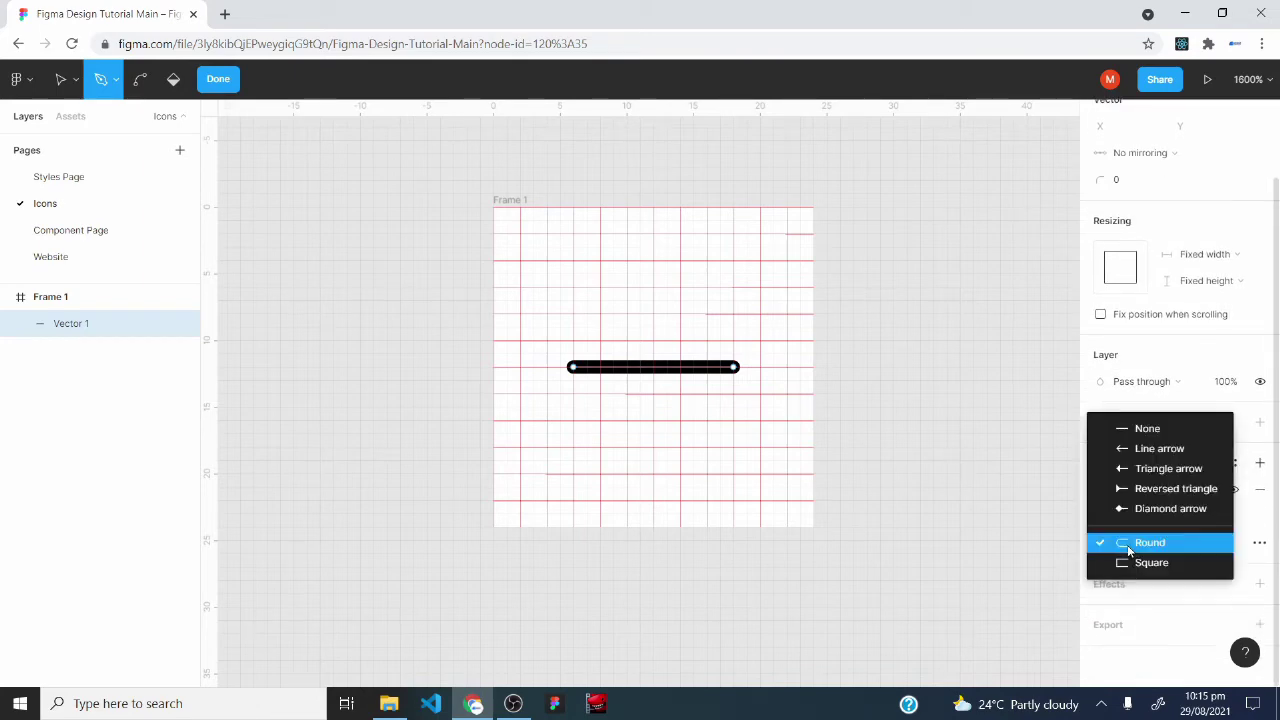
click(1134, 564)
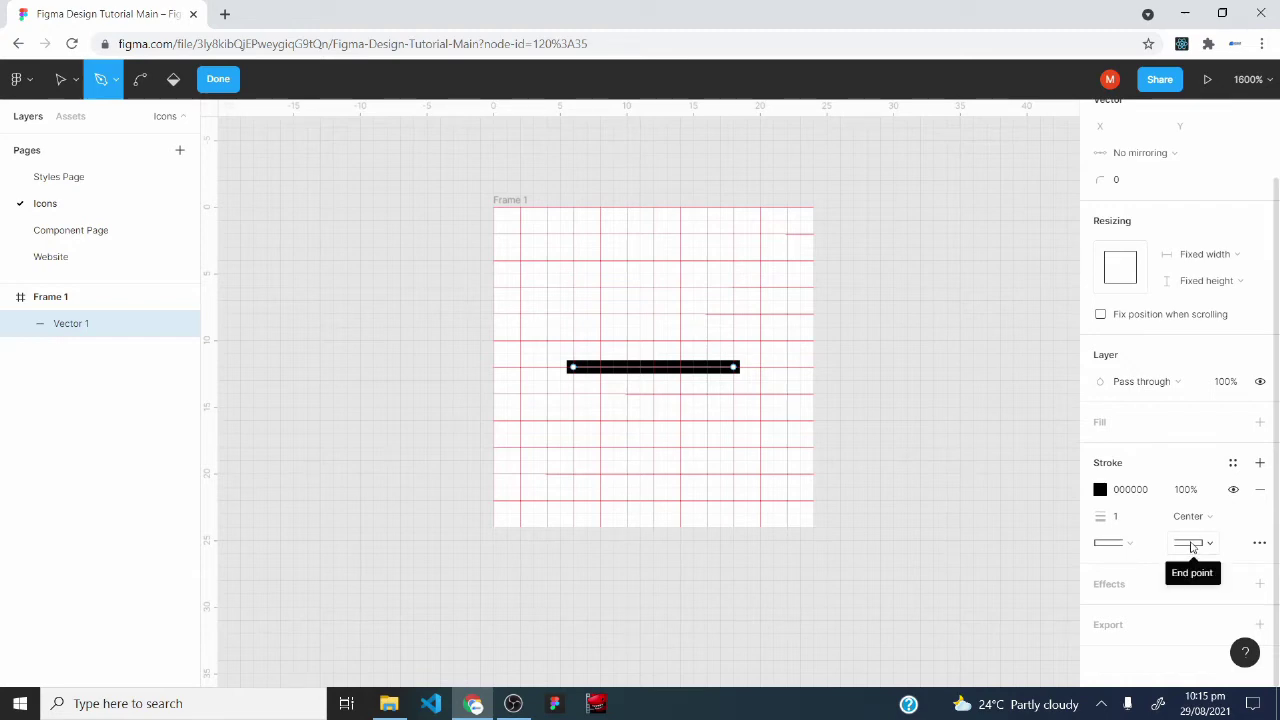
Bend the line upward into an arc about 2.75 px high and close it with a straight base between its endpoints
click(137, 81)
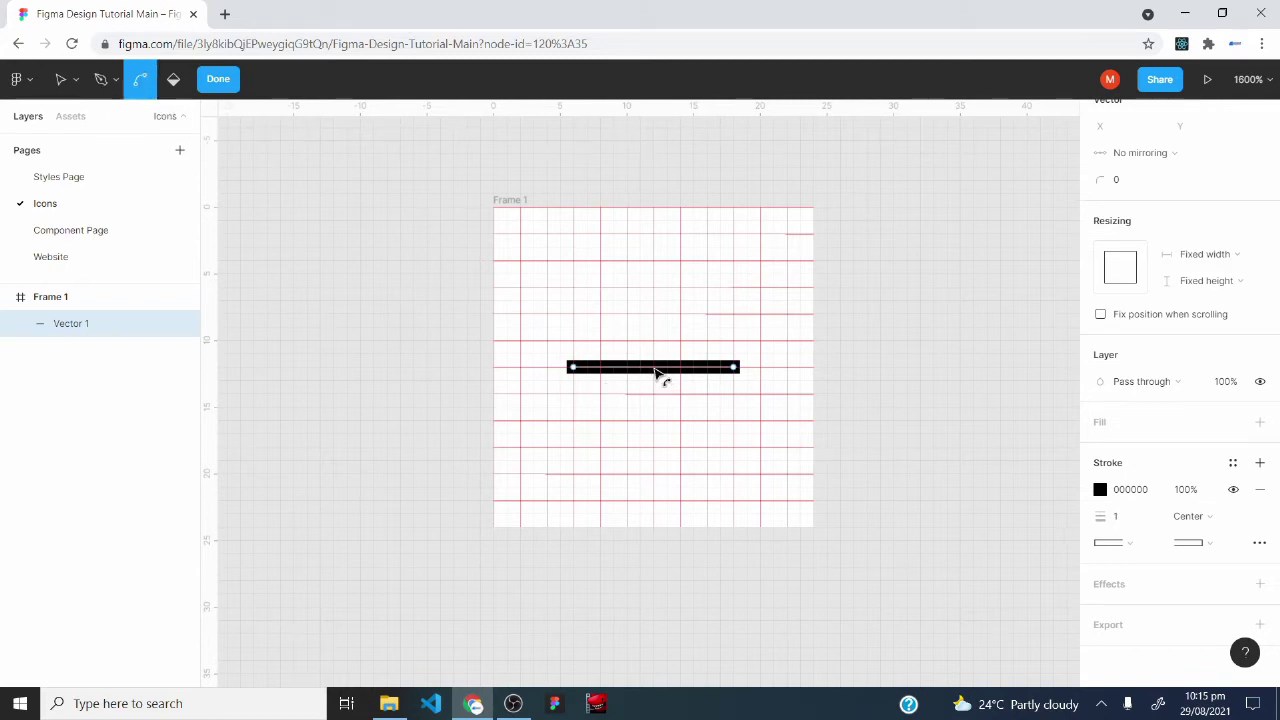
drag(657, 370, 657, 334)
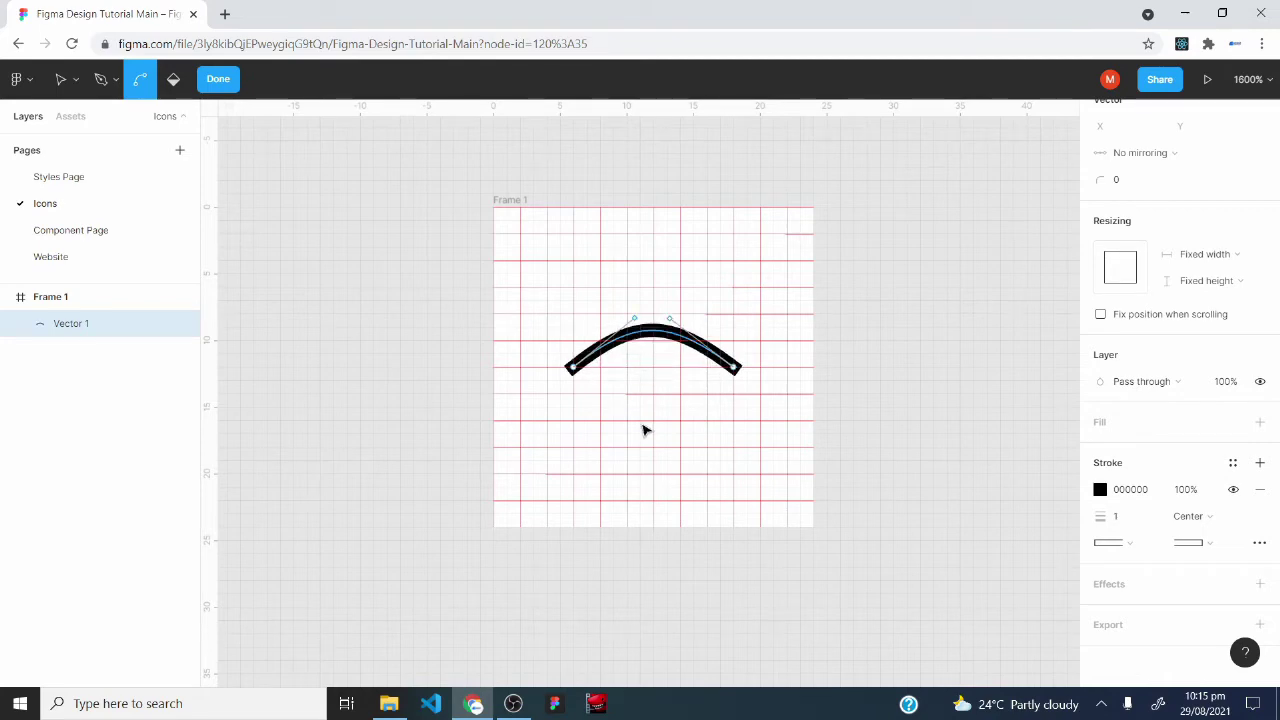
click(100, 80)
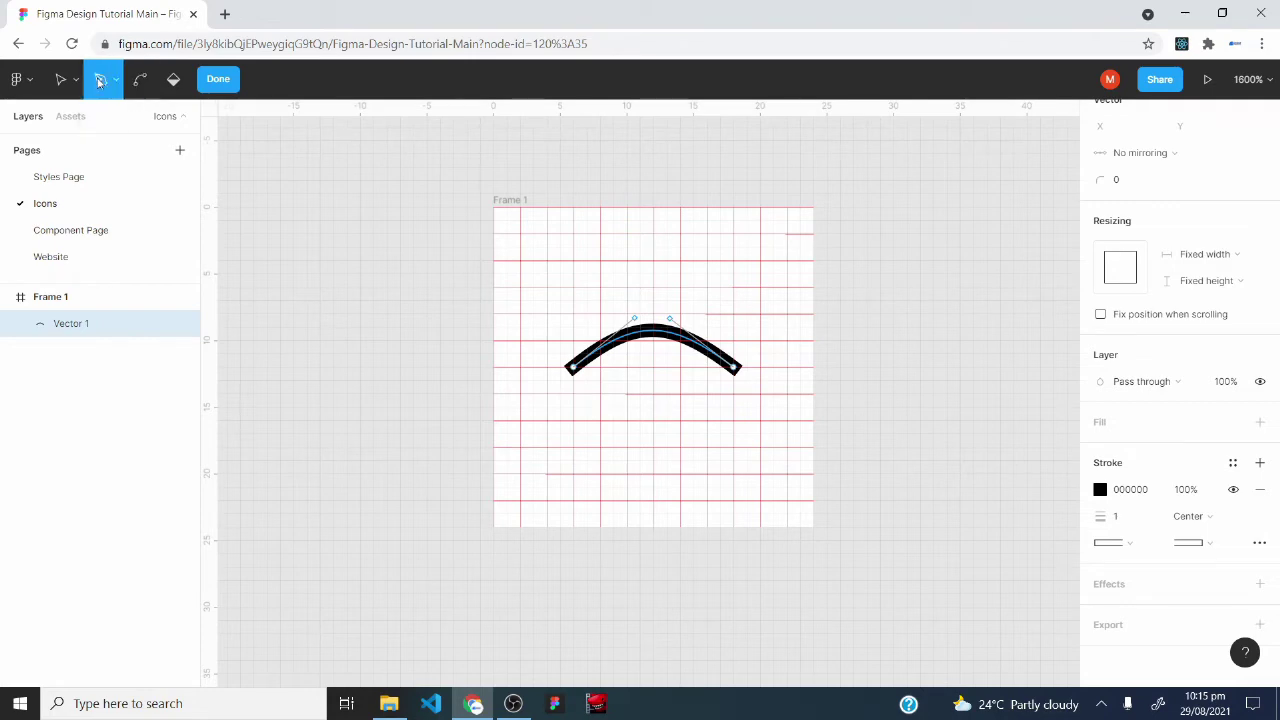
click(576, 369)
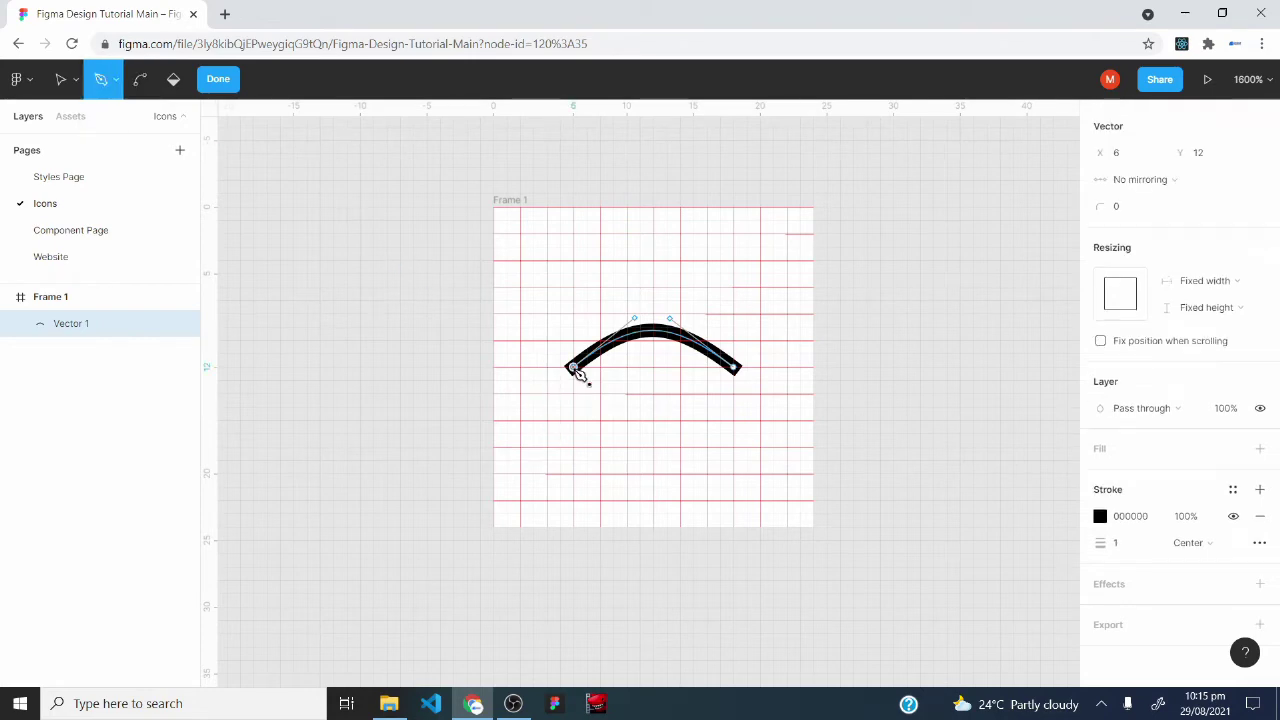
click(738, 370)
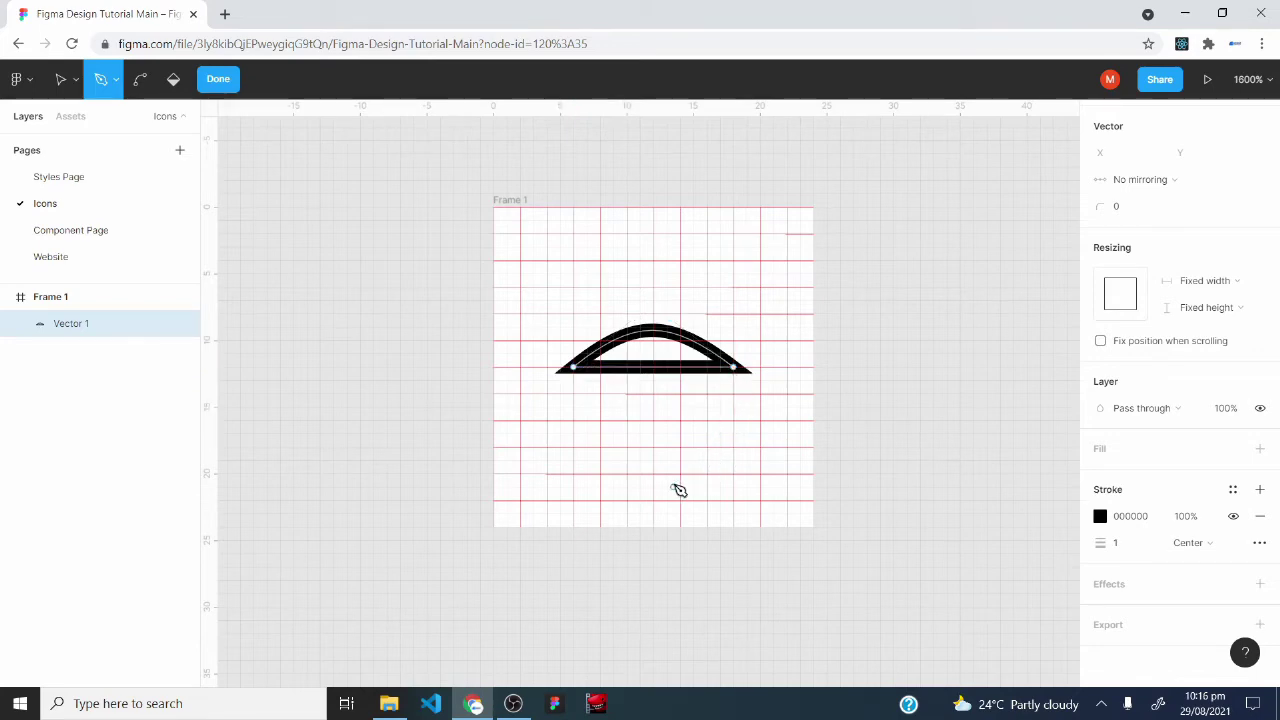
click(218, 88)
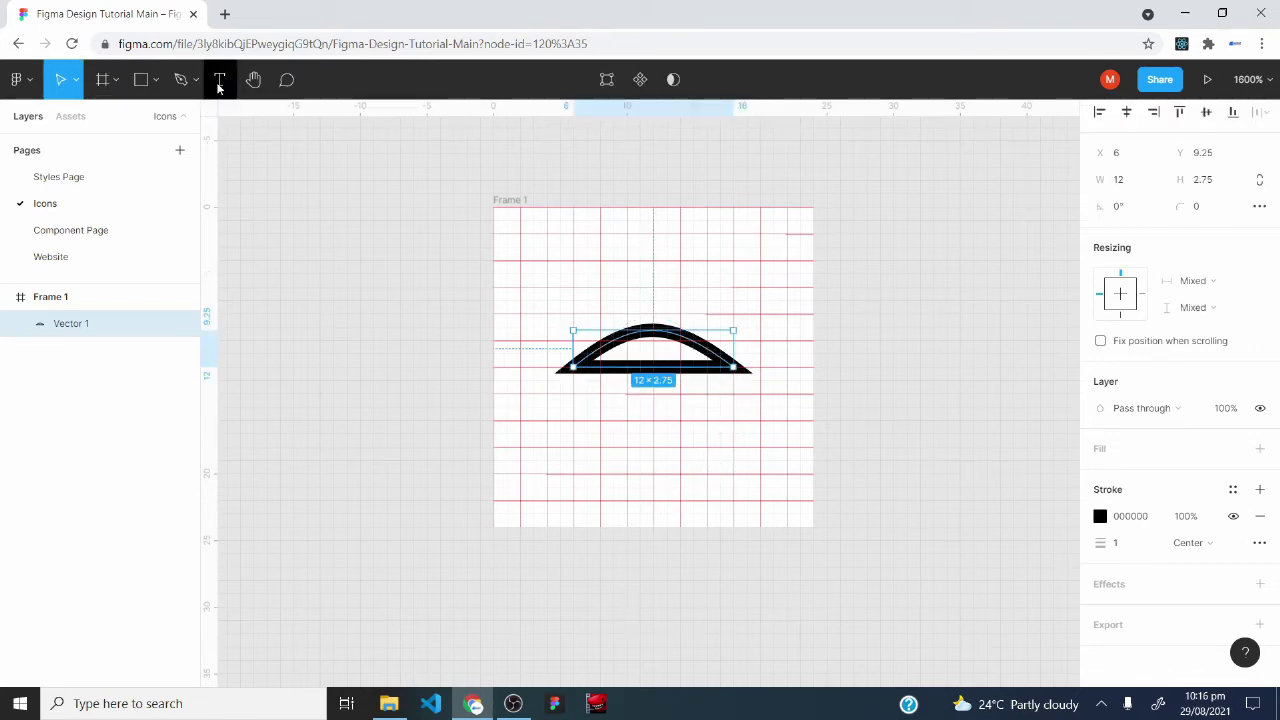
Draw a circle of 4 × 4 px with the Ellipse tool, centred above the arc at X 10, Y 4
click(156, 87)
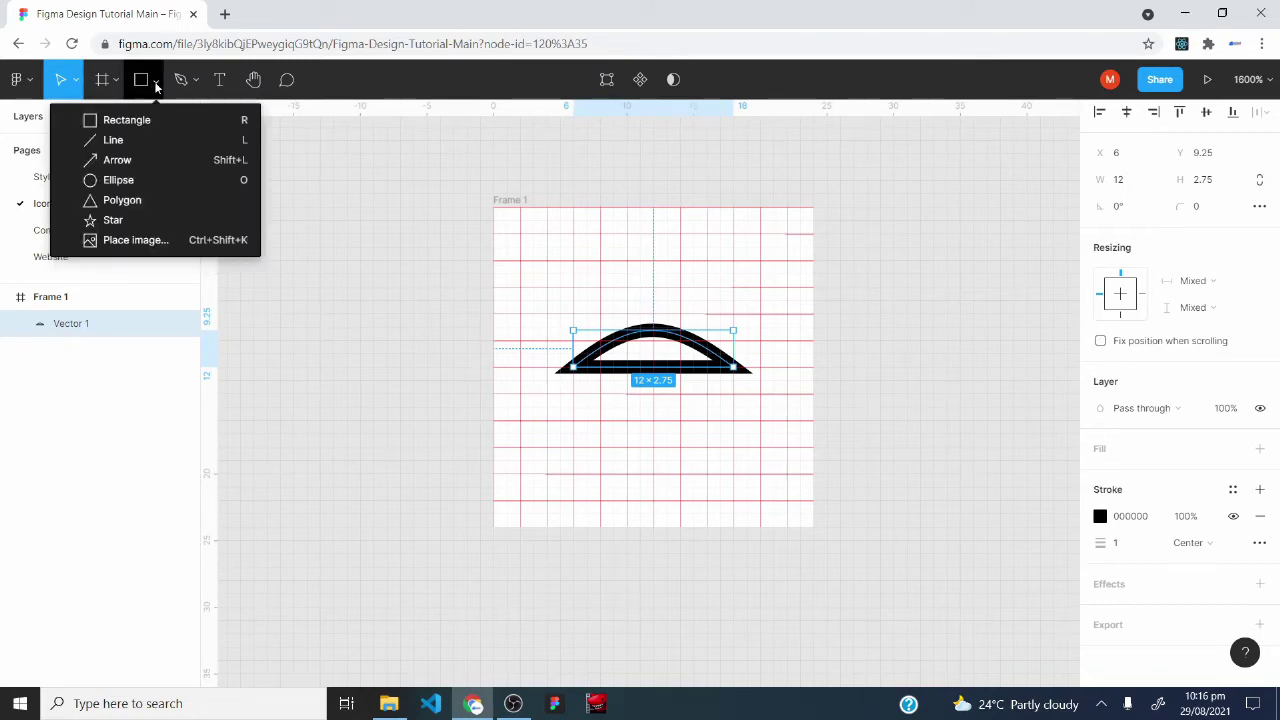
click(138, 183)
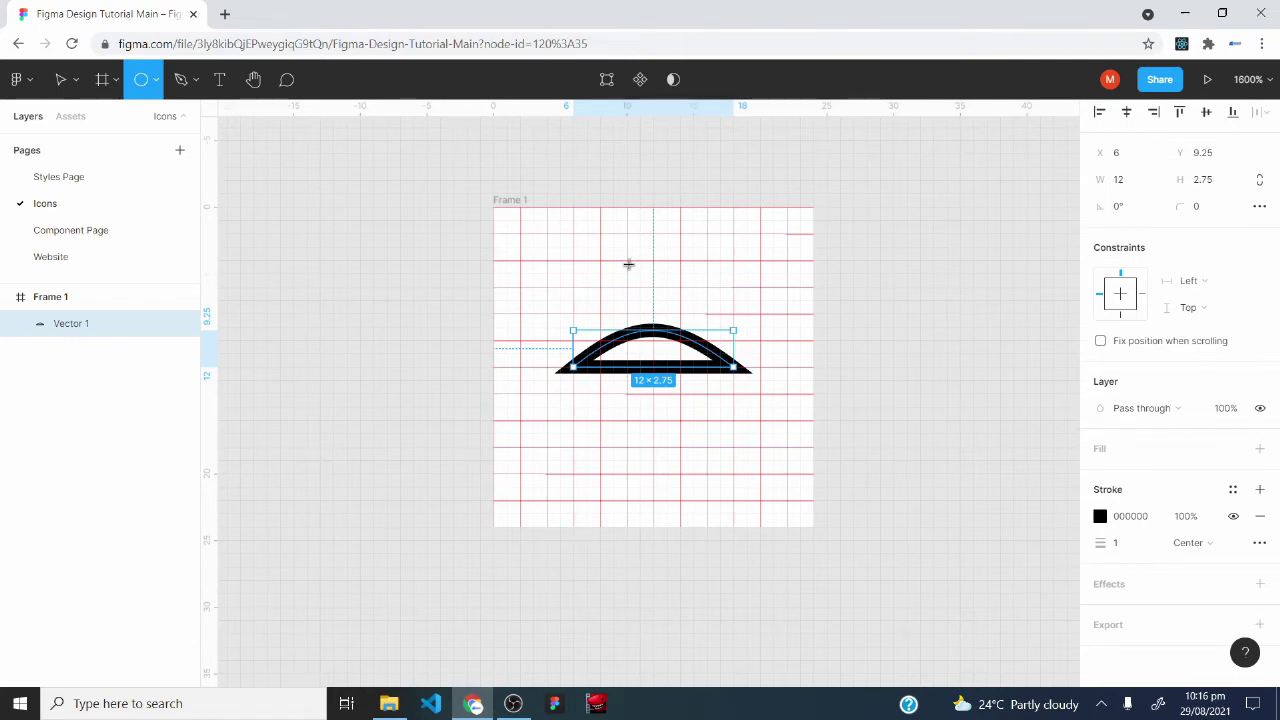
drag(626, 247, 680, 314)
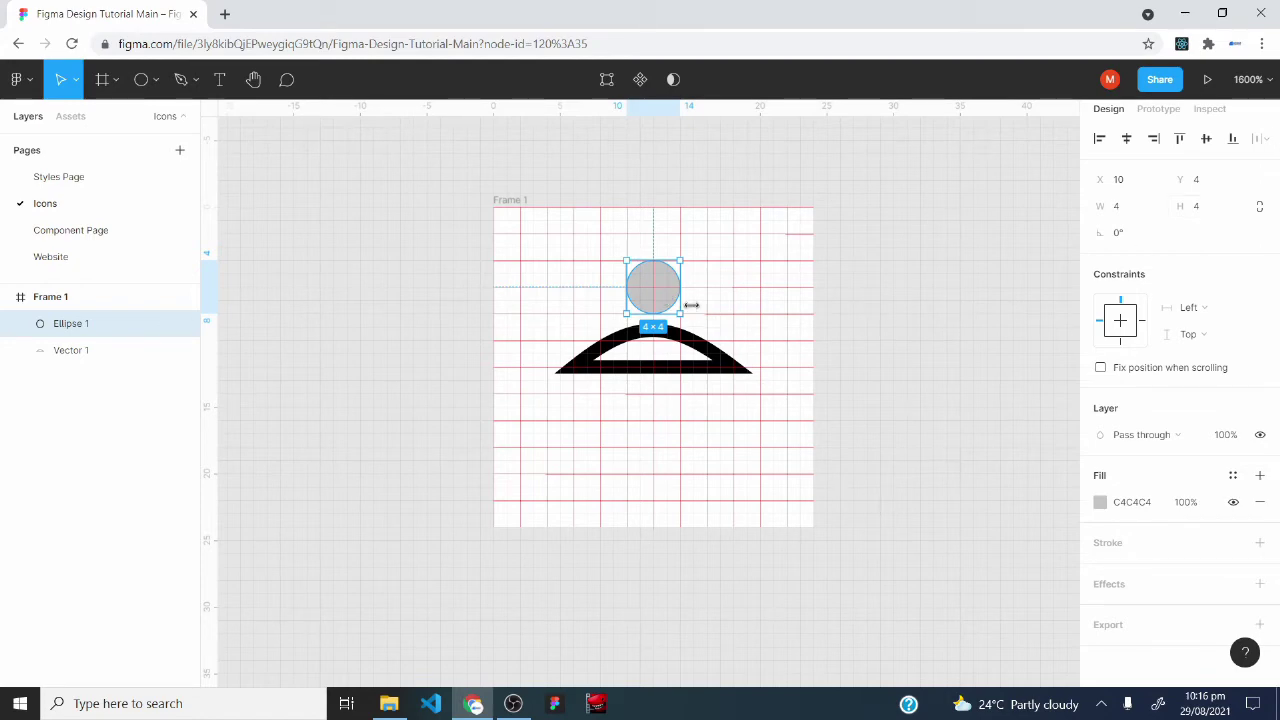
Give the circle a black 1 px inside stroke and remove its grey fill
click(1260, 543)
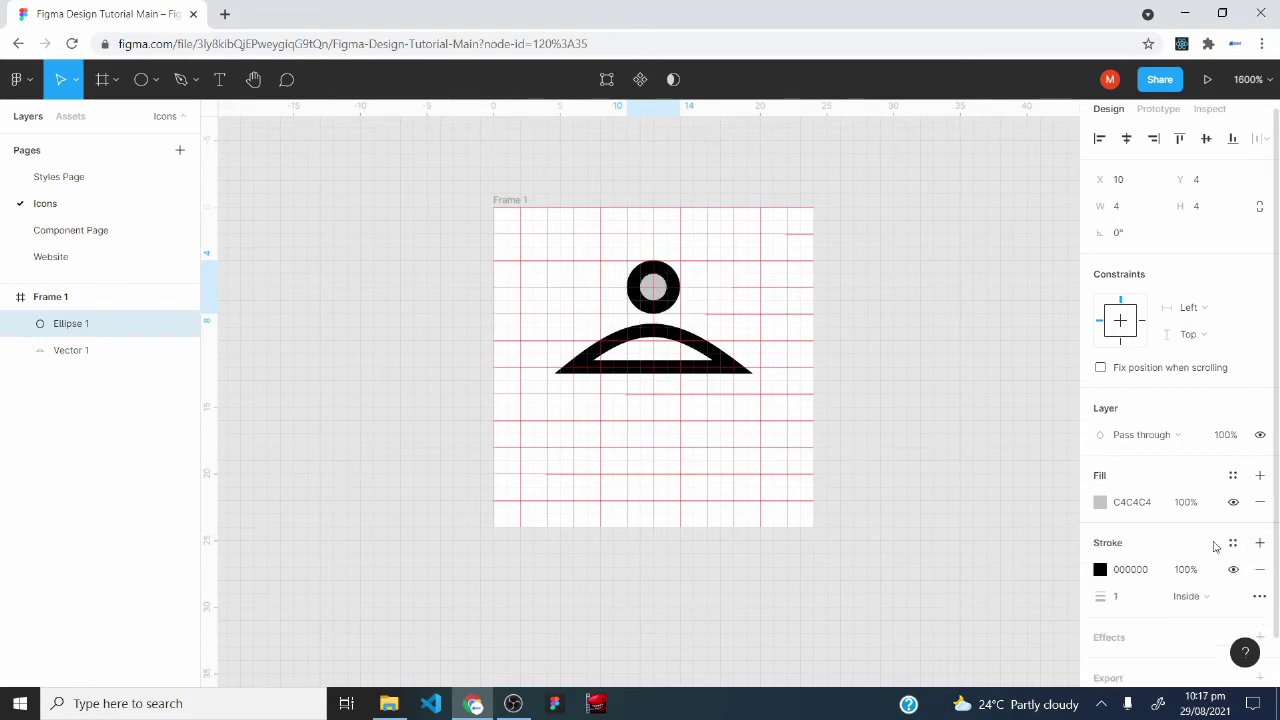
click(1259, 506)
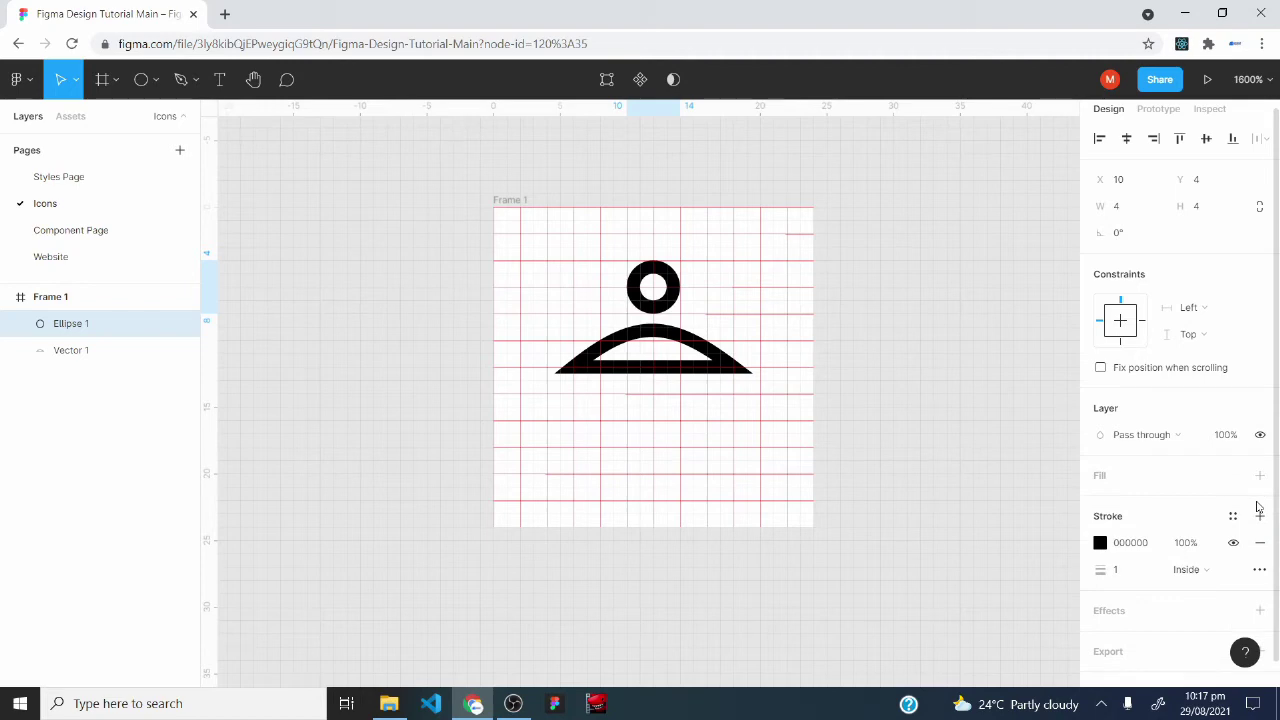
click(724, 474)
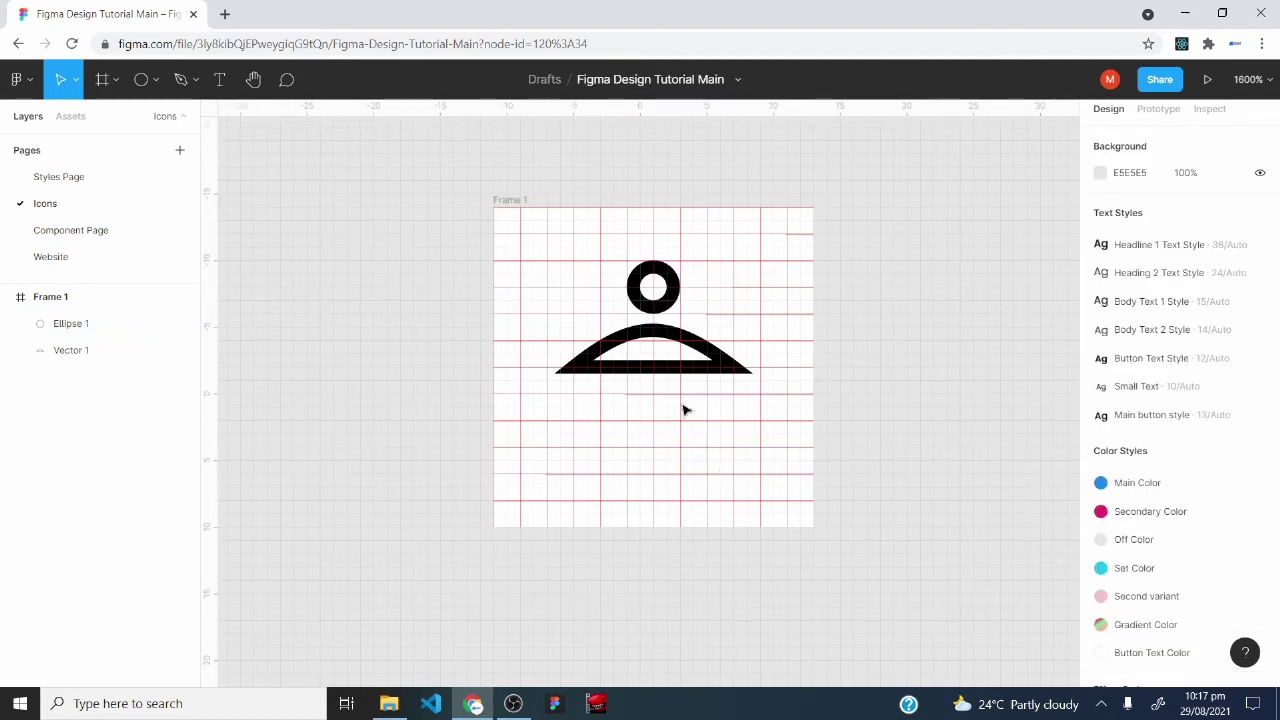
Move the arc shape down to Y 10 and bend its curve higher towards the circle
click(660, 270)
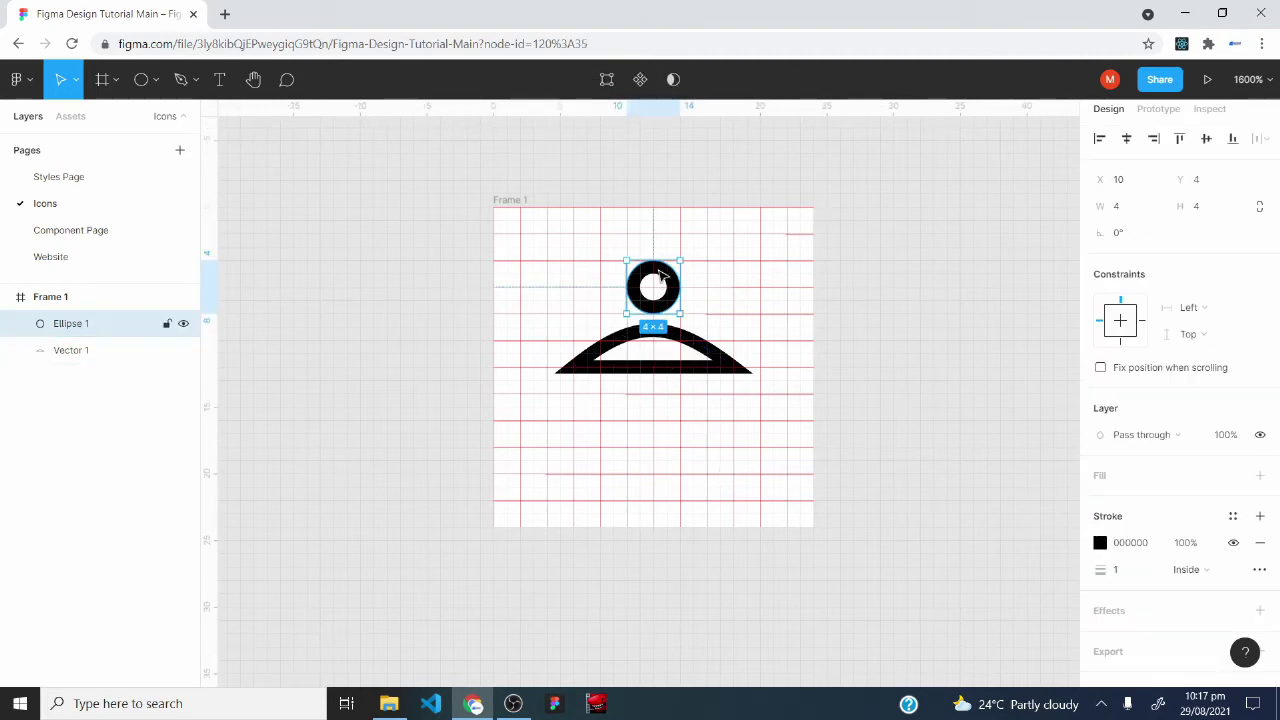
click(654, 362)
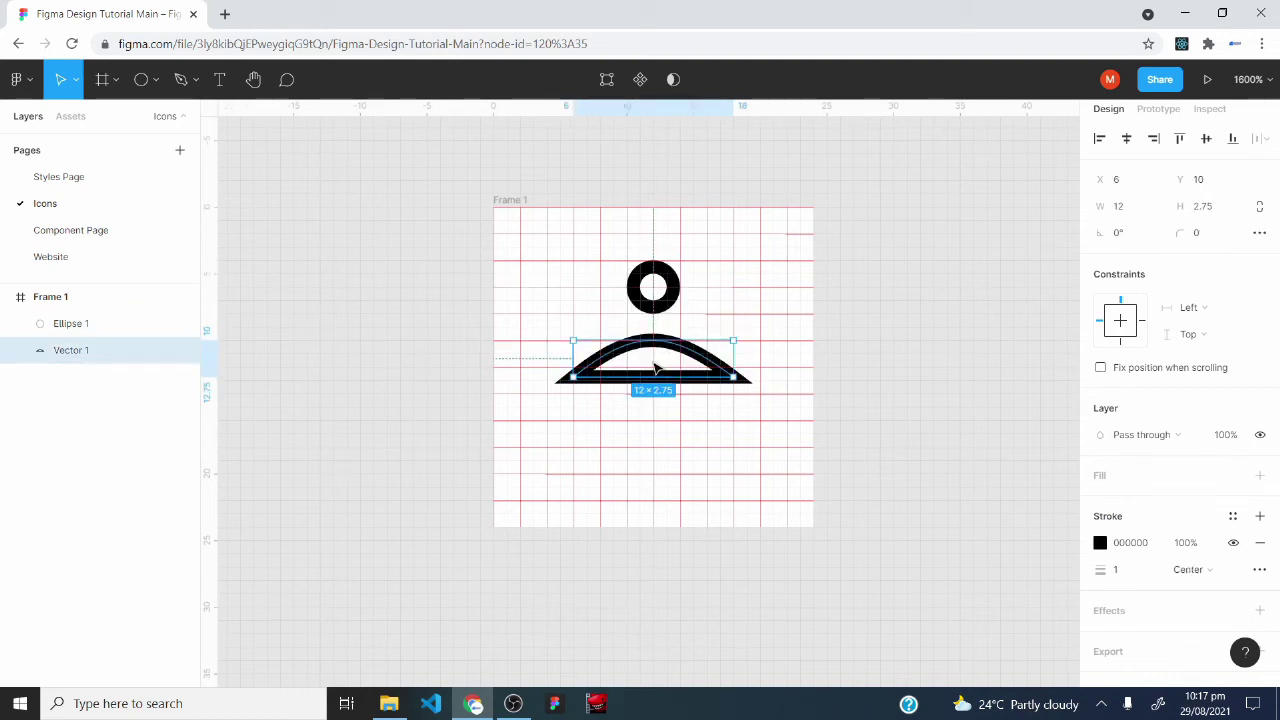
double_click(654, 368)
click(141, 88)
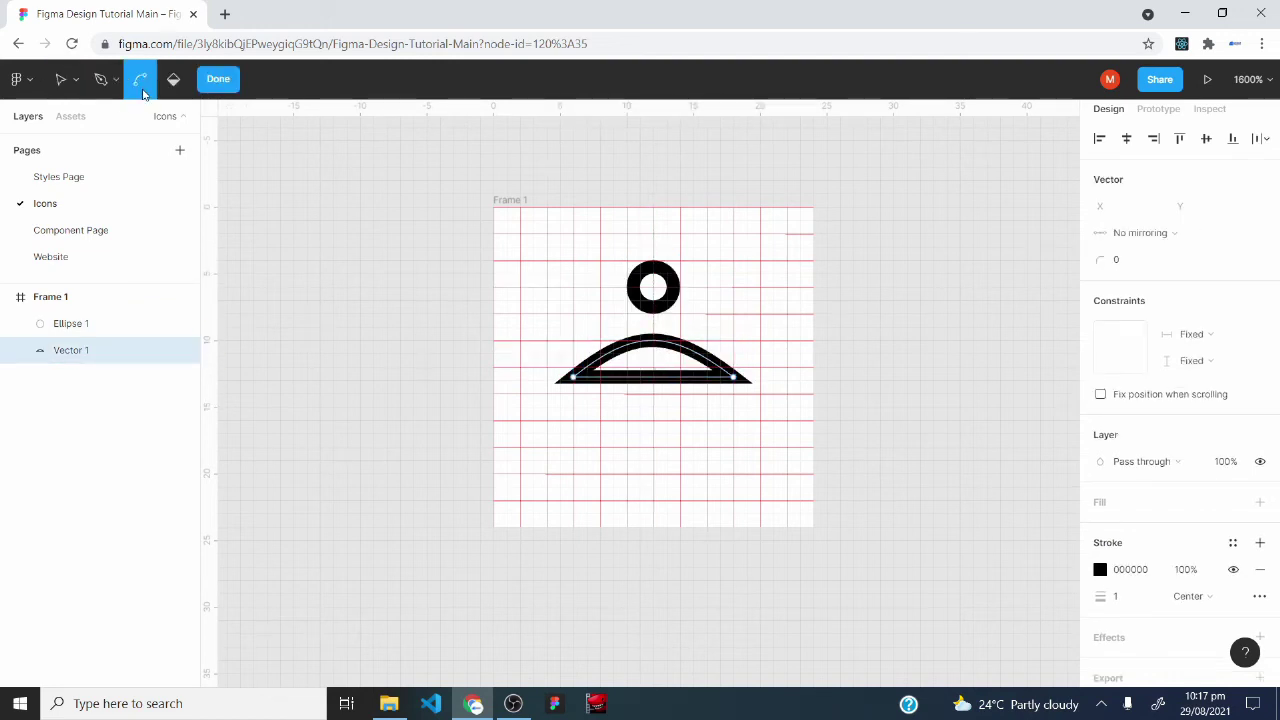
click(651, 344)
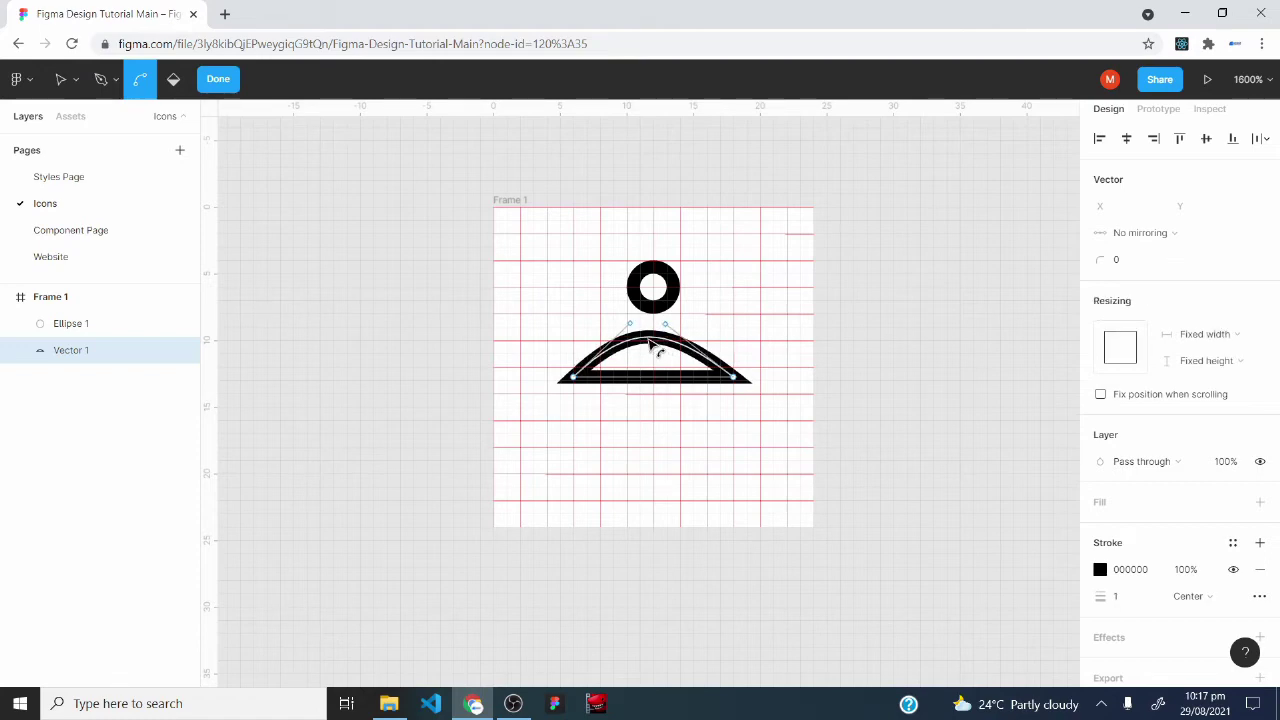
drag(651, 344, 653, 332)
click(222, 82)
click(606, 428)
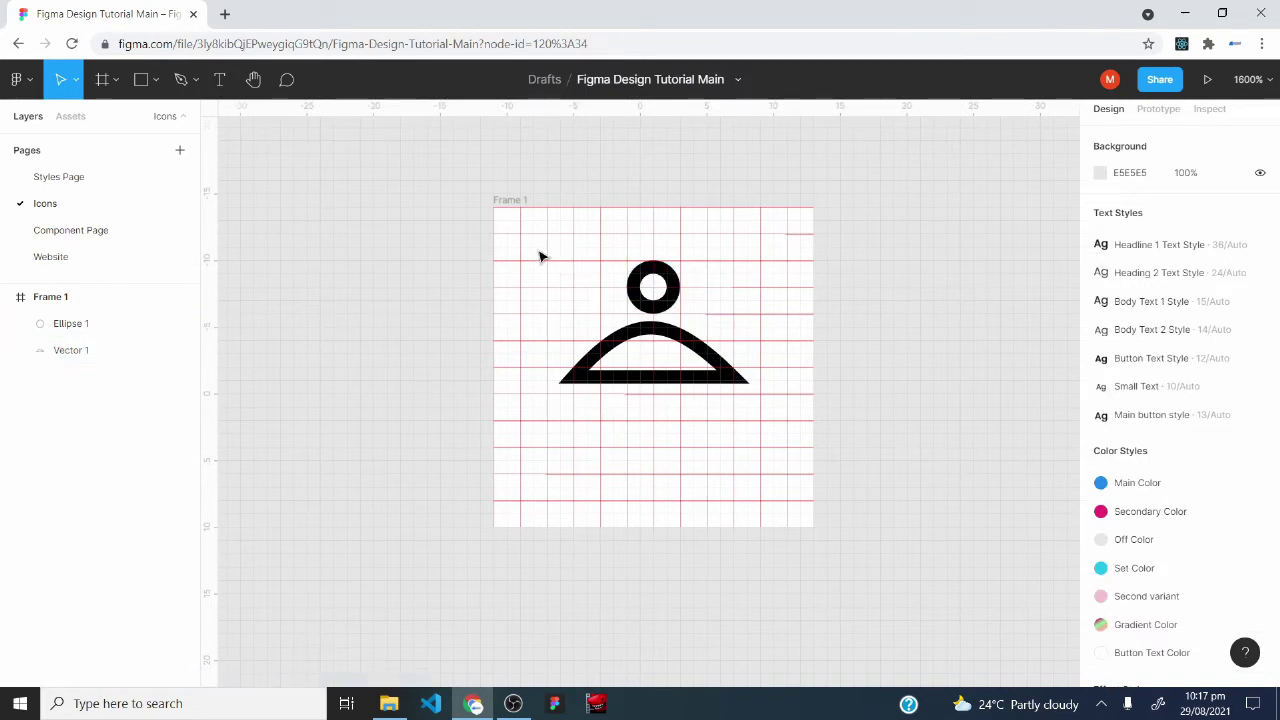
Group the circle and arc and centre the group vertically in the frame
drag(547, 245, 768, 440)
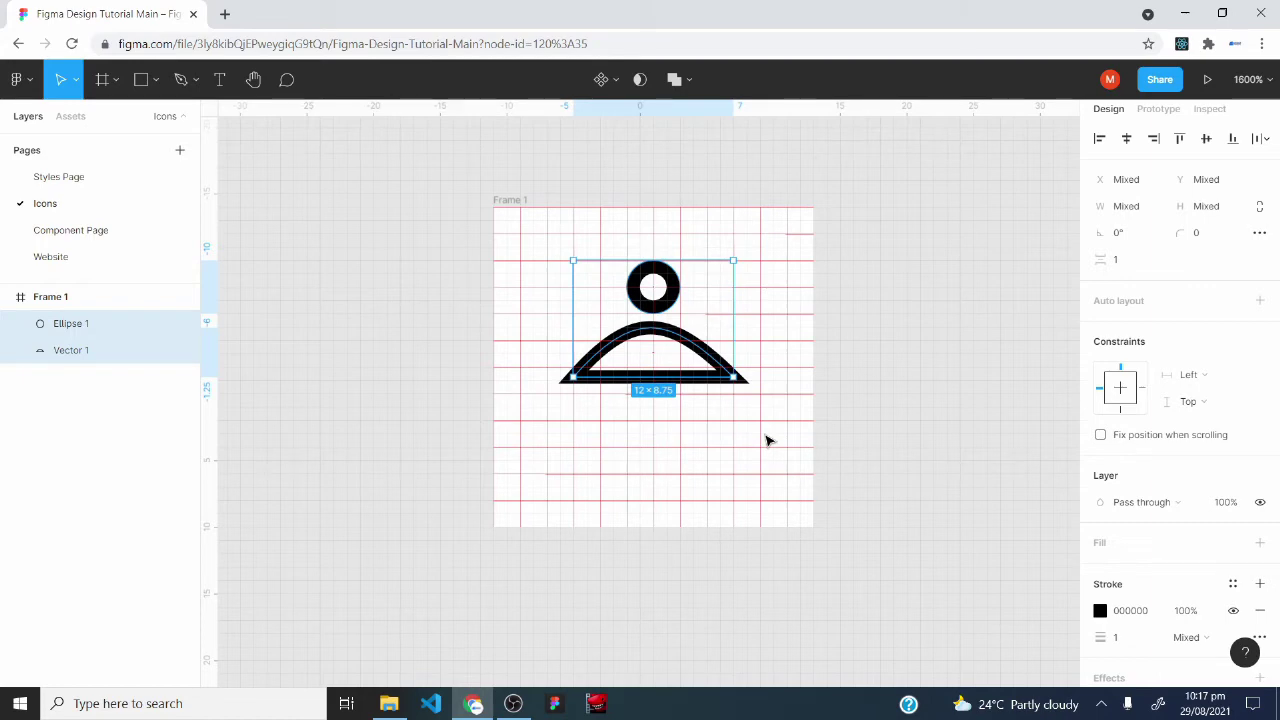
key(ctrl+g)
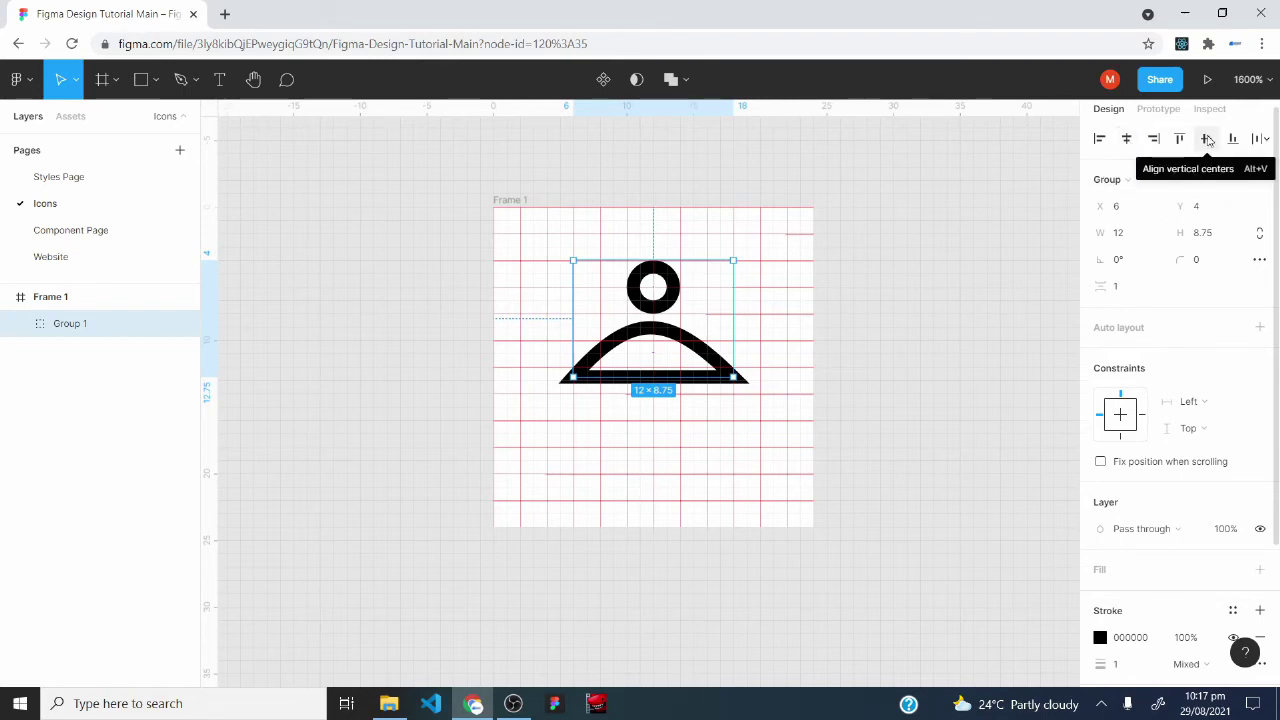
click(1207, 139)
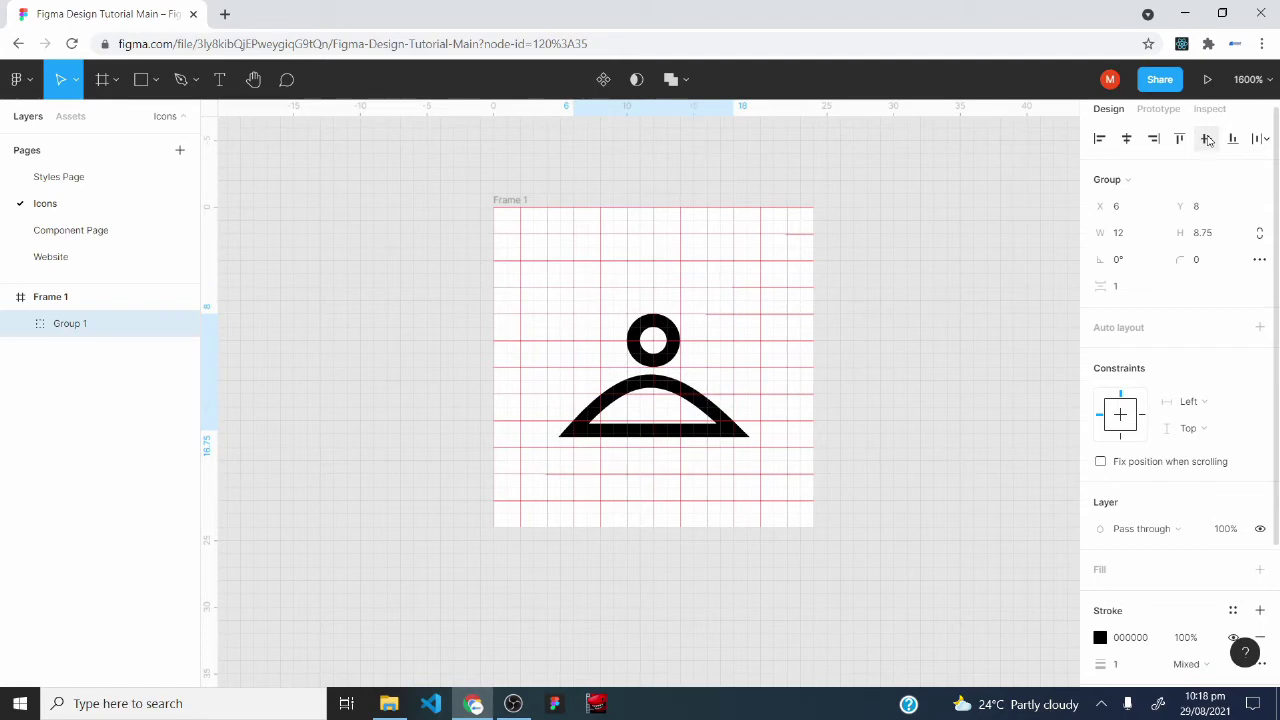
Rename the icon's frame to User
click(500, 205)
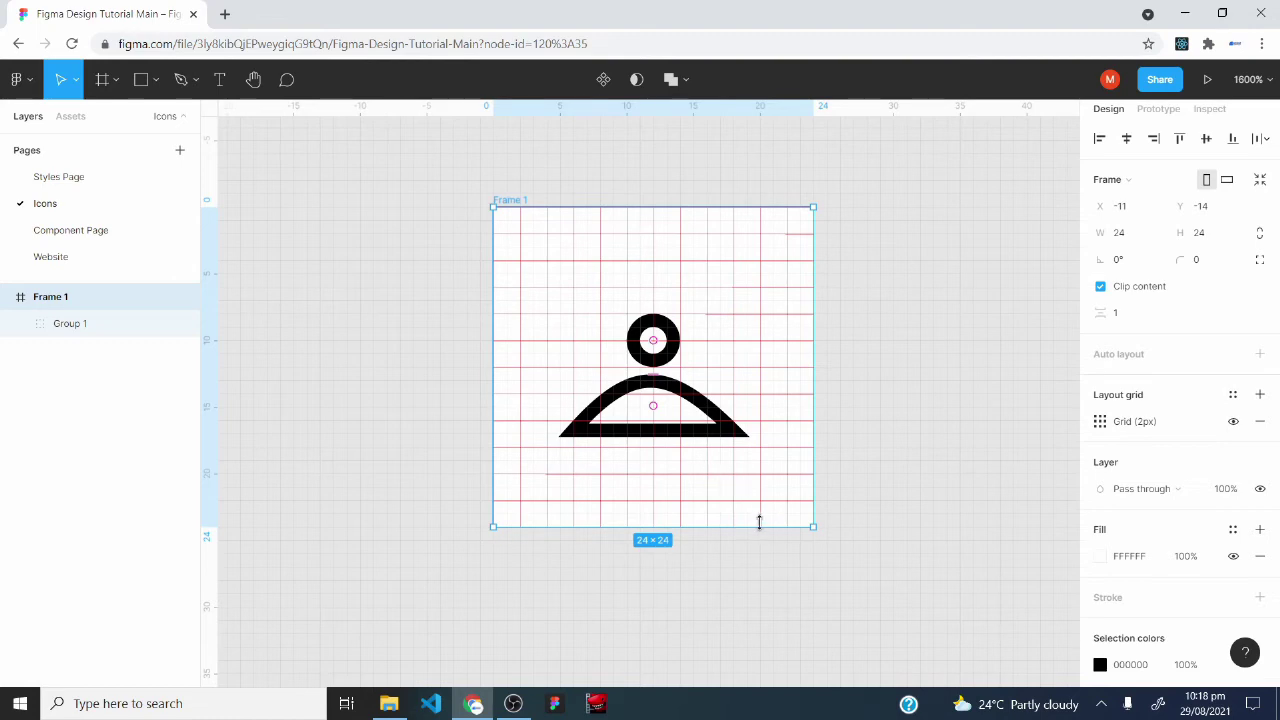
right_click(56, 298)
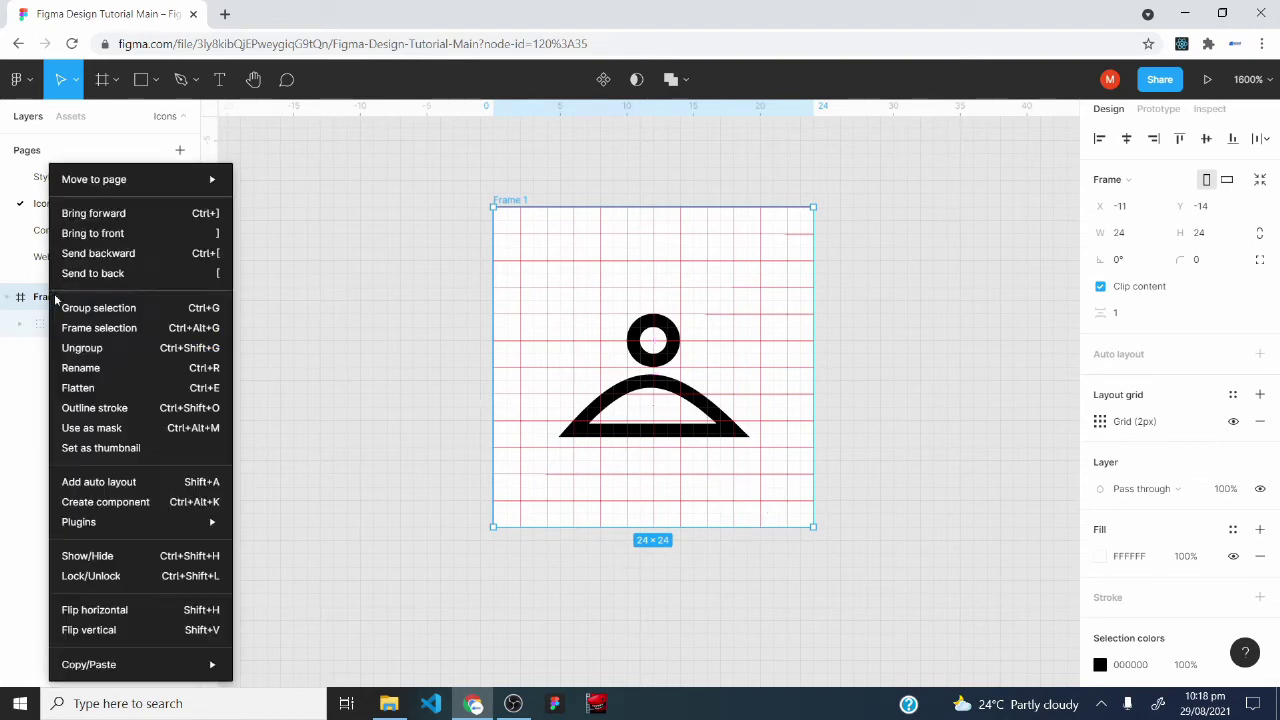
click(108, 373)
text(User)
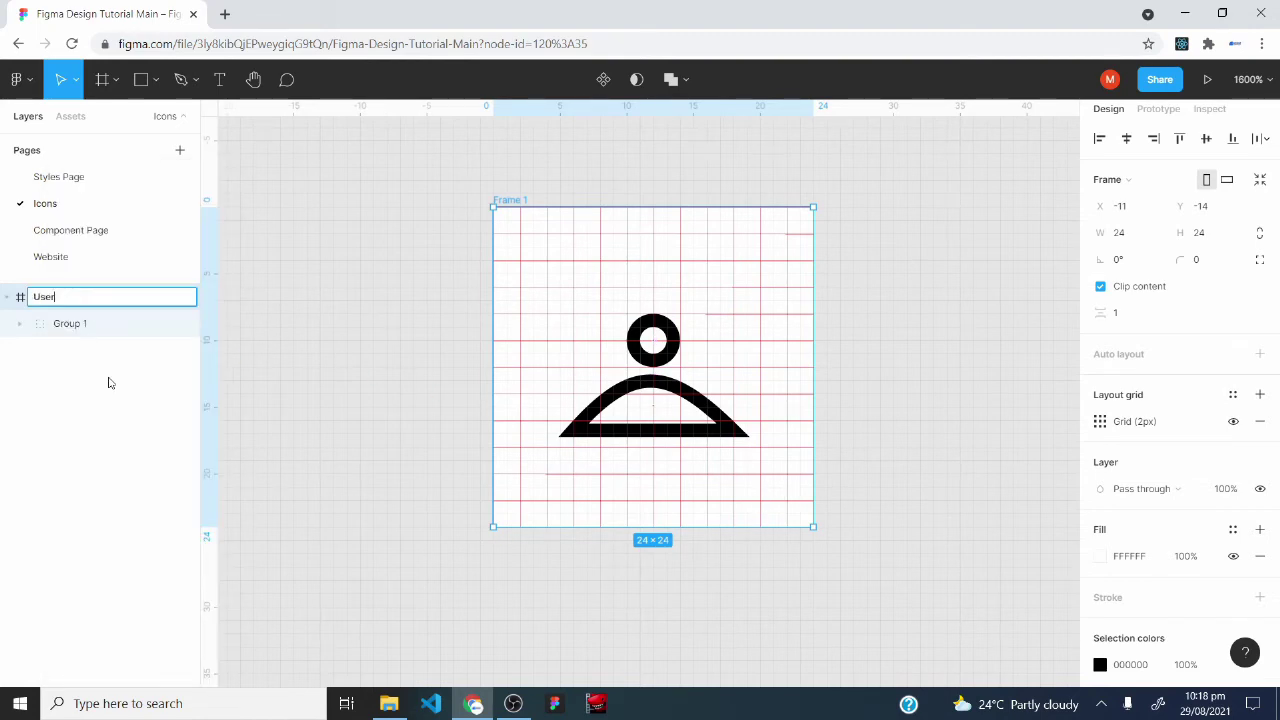
key(Return)
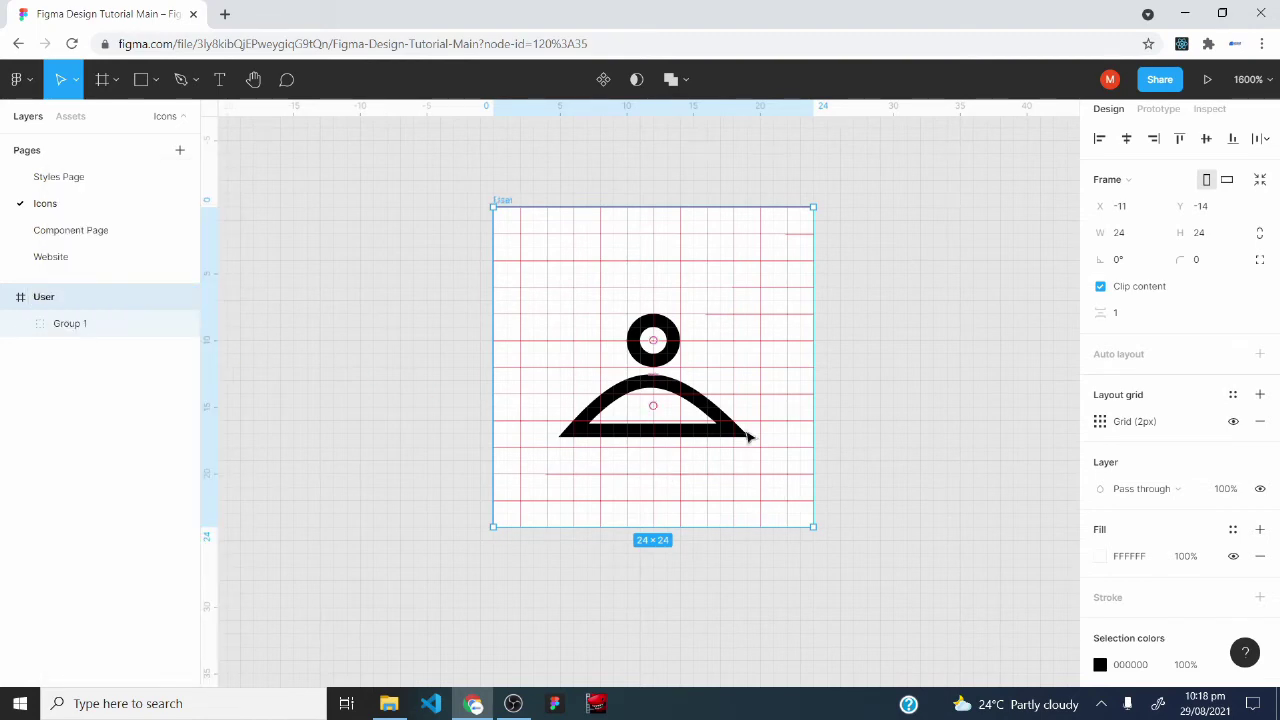
Hide the User frame's layout grid and its white fill
click(1233, 421)
scroll(1200, 490, down, 3)
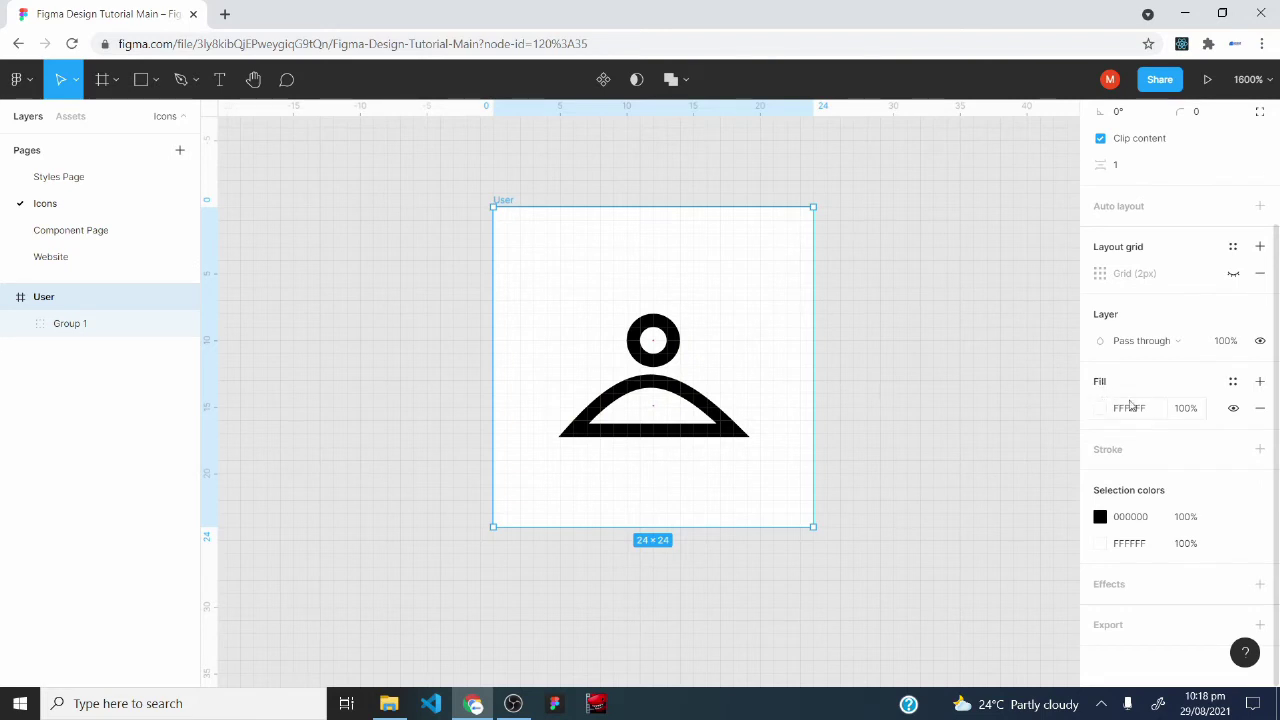
click(1233, 408)
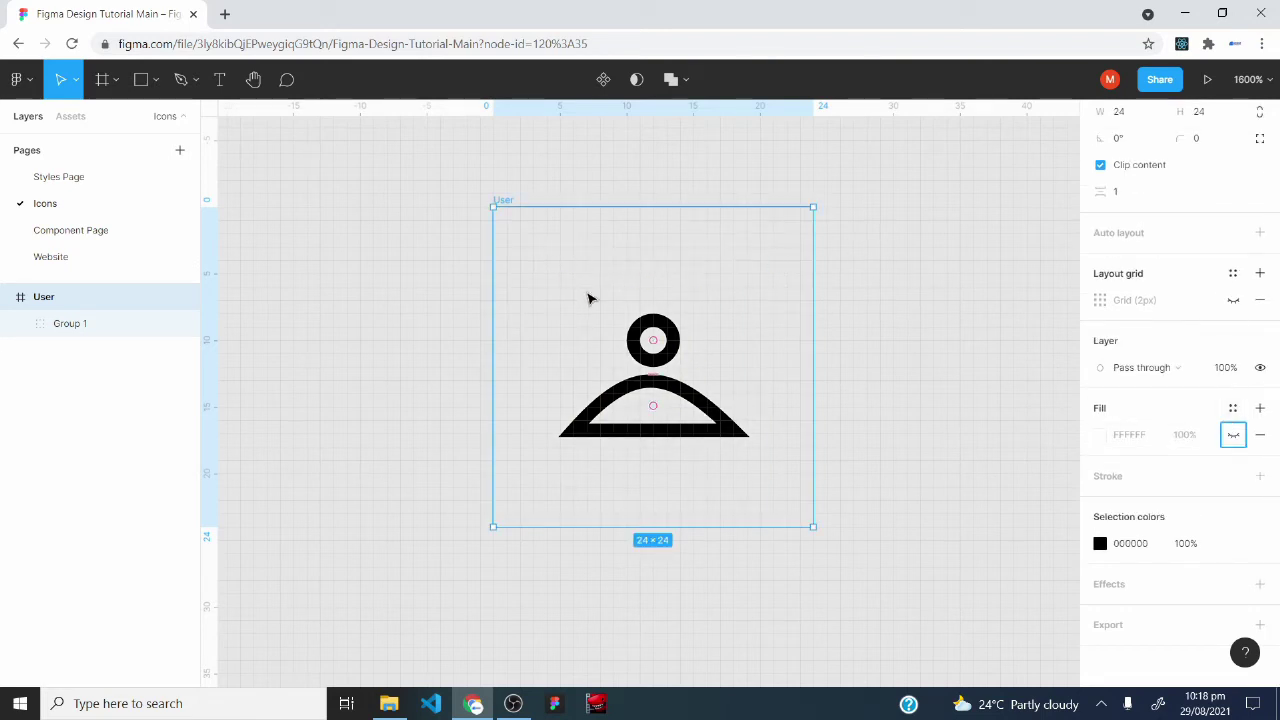
scroll(588, 298, right, 3)
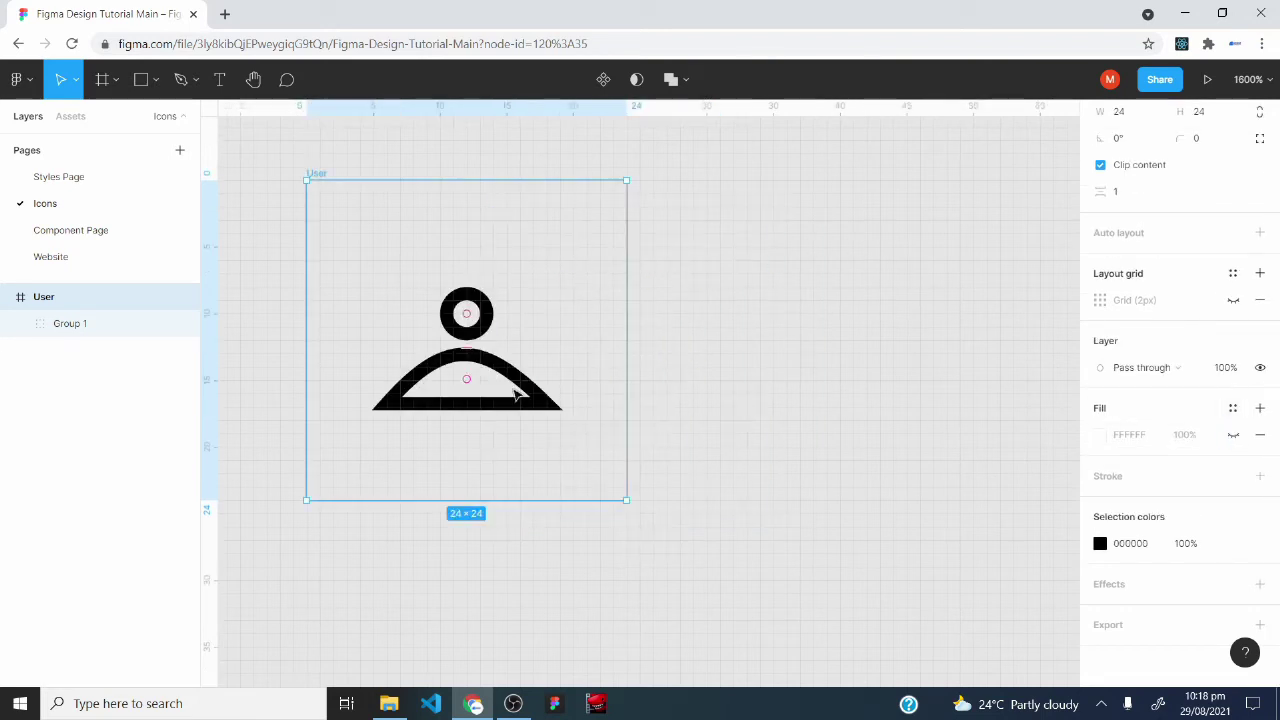
click(447, 291)
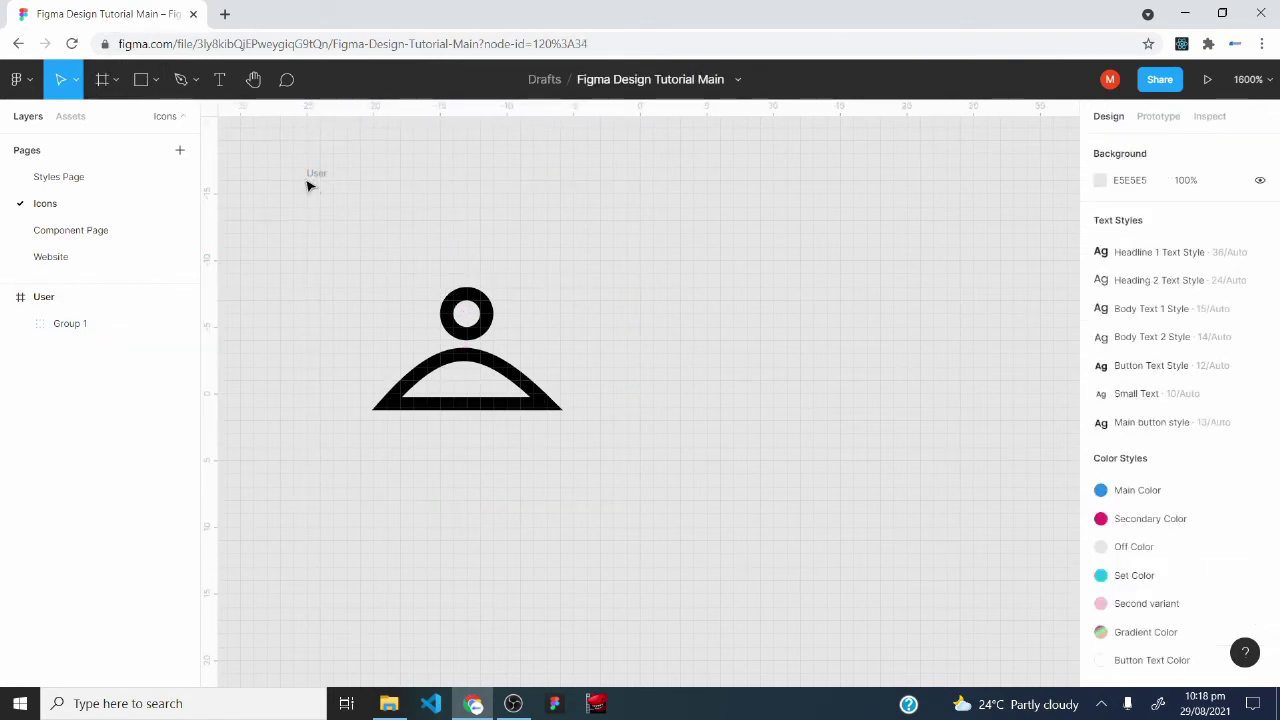
Create a new 24 × 24 frame beside the user icon
click(102, 79)
drag(884, 241, 1143, 240)
click(1143, 240)
text(24)
key(Return)
click(1212, 240)
text(24)
key(Return)
drag(633, 449, 671, 431)
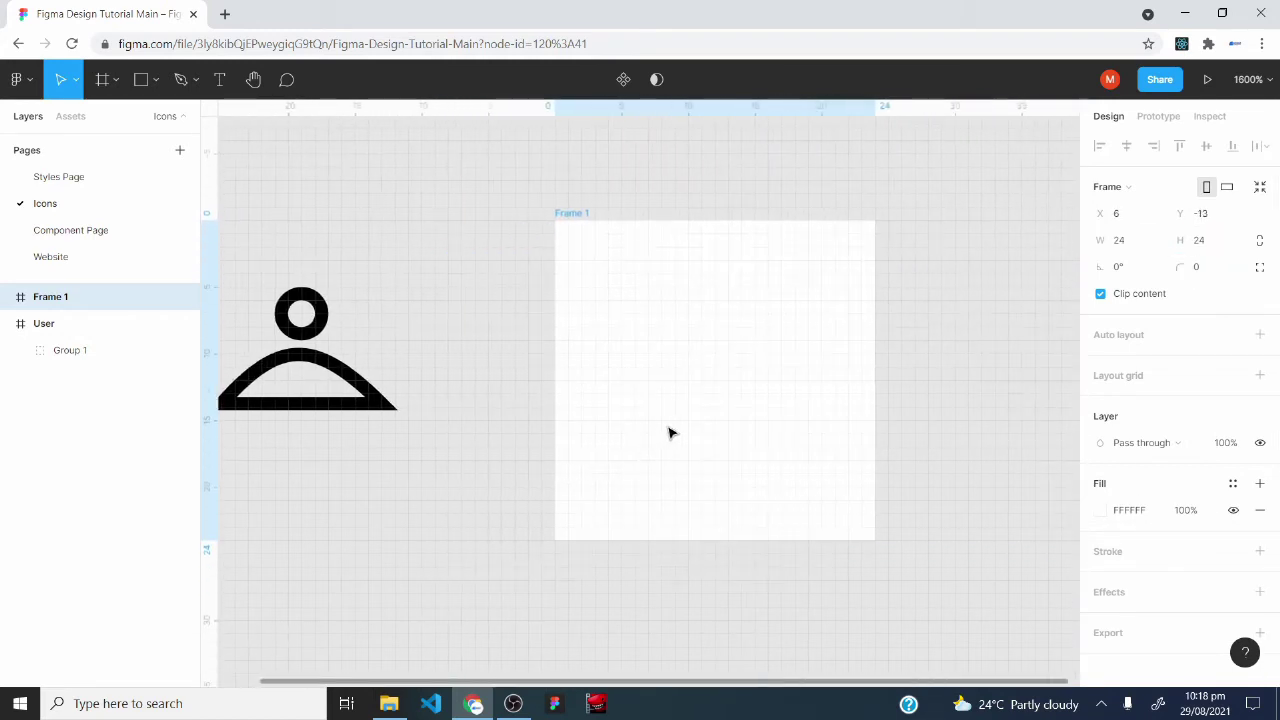
Add a layout grid with a size of 2 px to the new frame
click(1259, 375)
click(1100, 402)
text(2)
key(Escape)
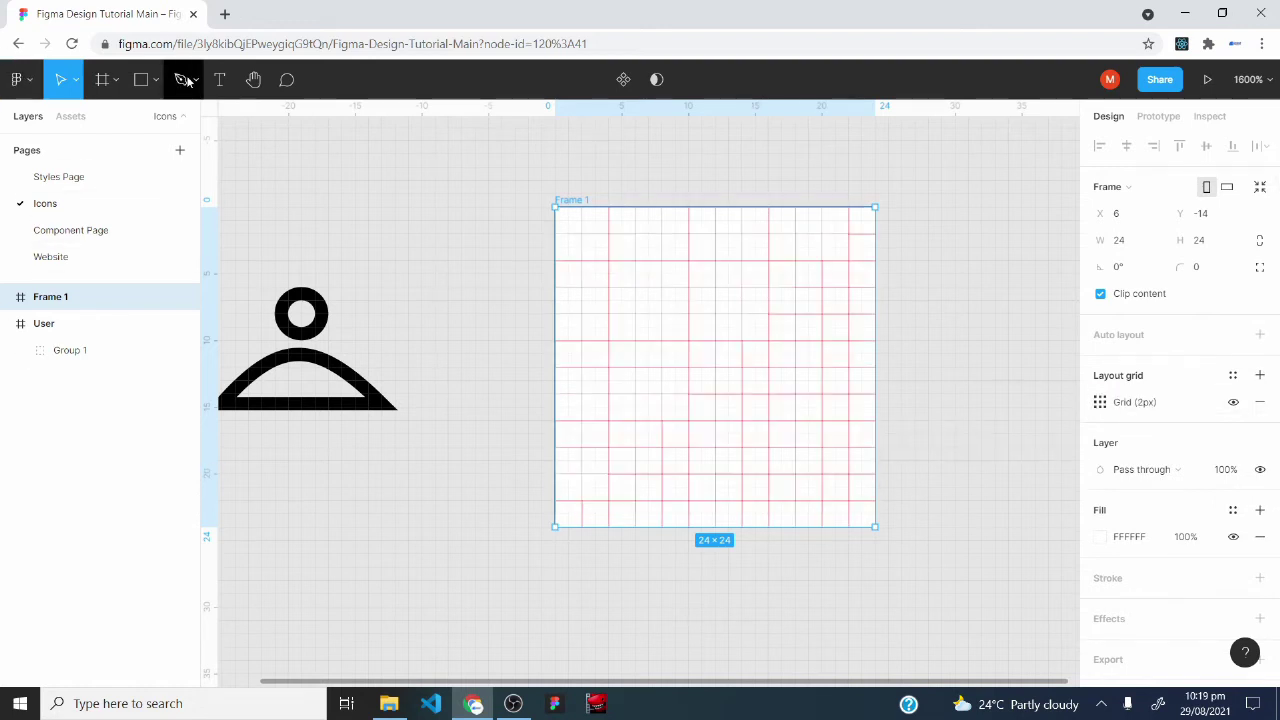
Draw a closed 12 × 8 px rectangle with the Pen tool, with opposite corners at X 6, Y 6 and X 18, Y 14
click(182, 80)
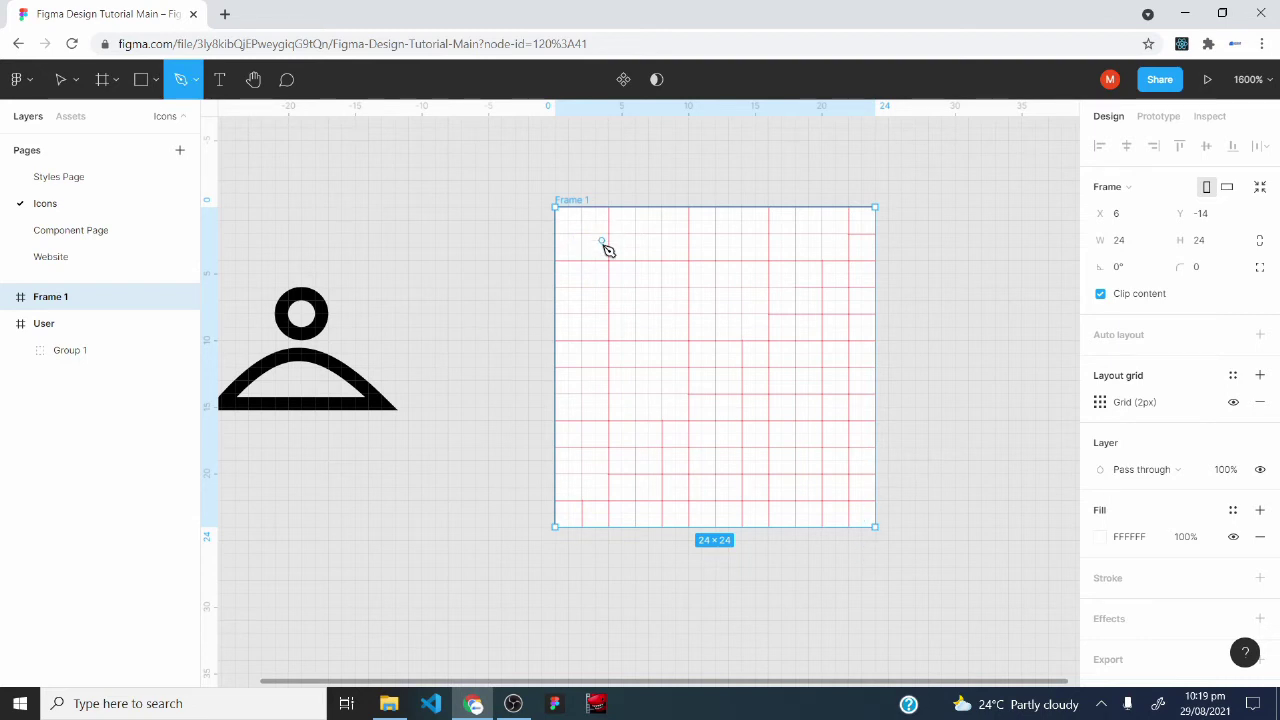
click(636, 288)
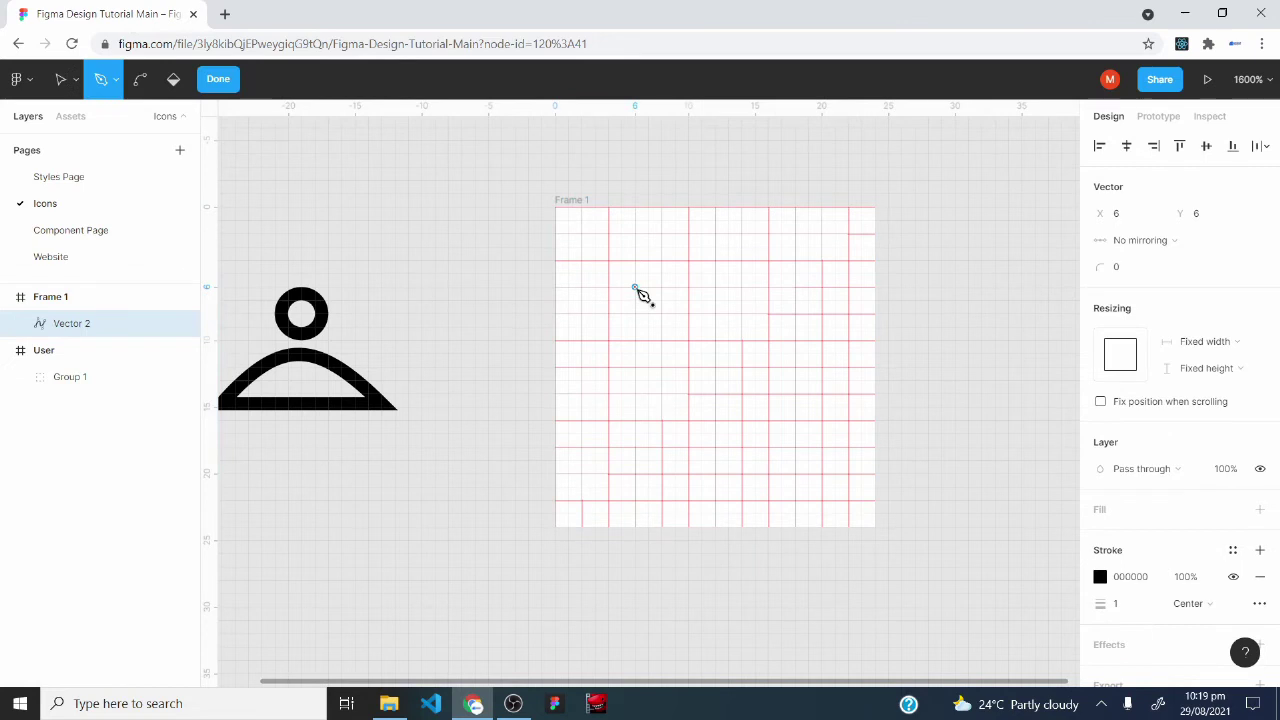
click(795, 288)
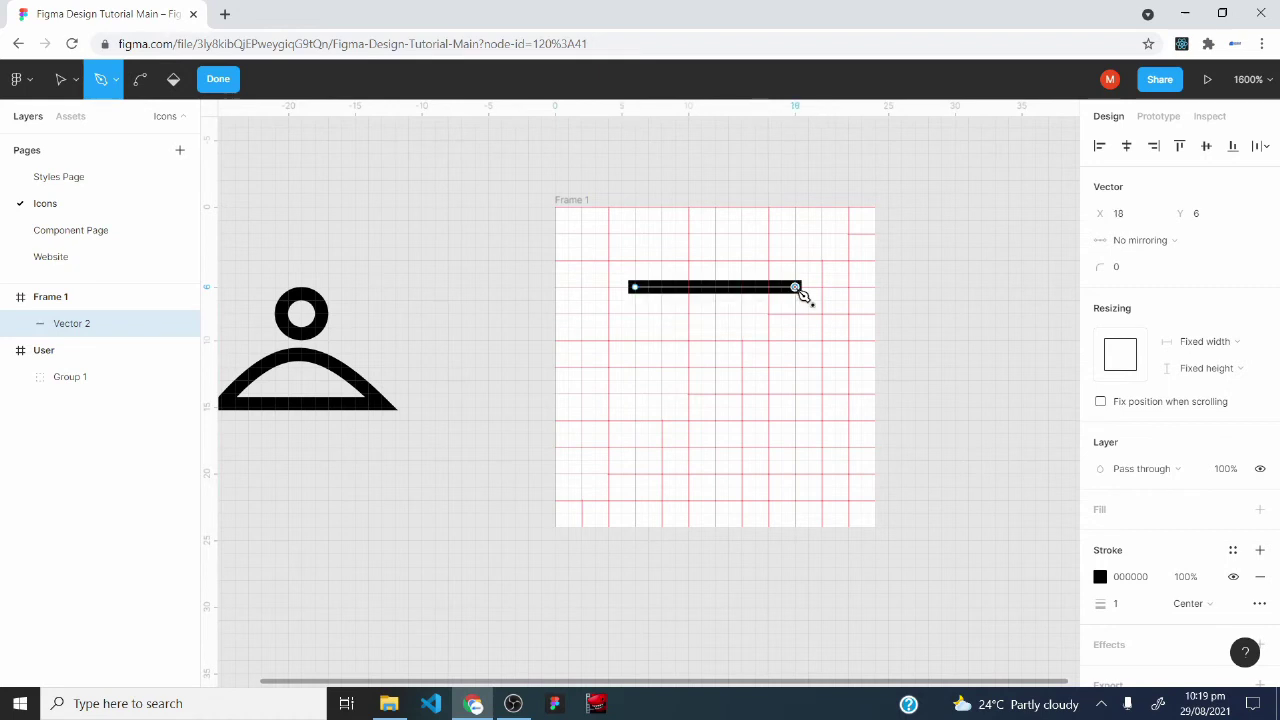
click(795, 394)
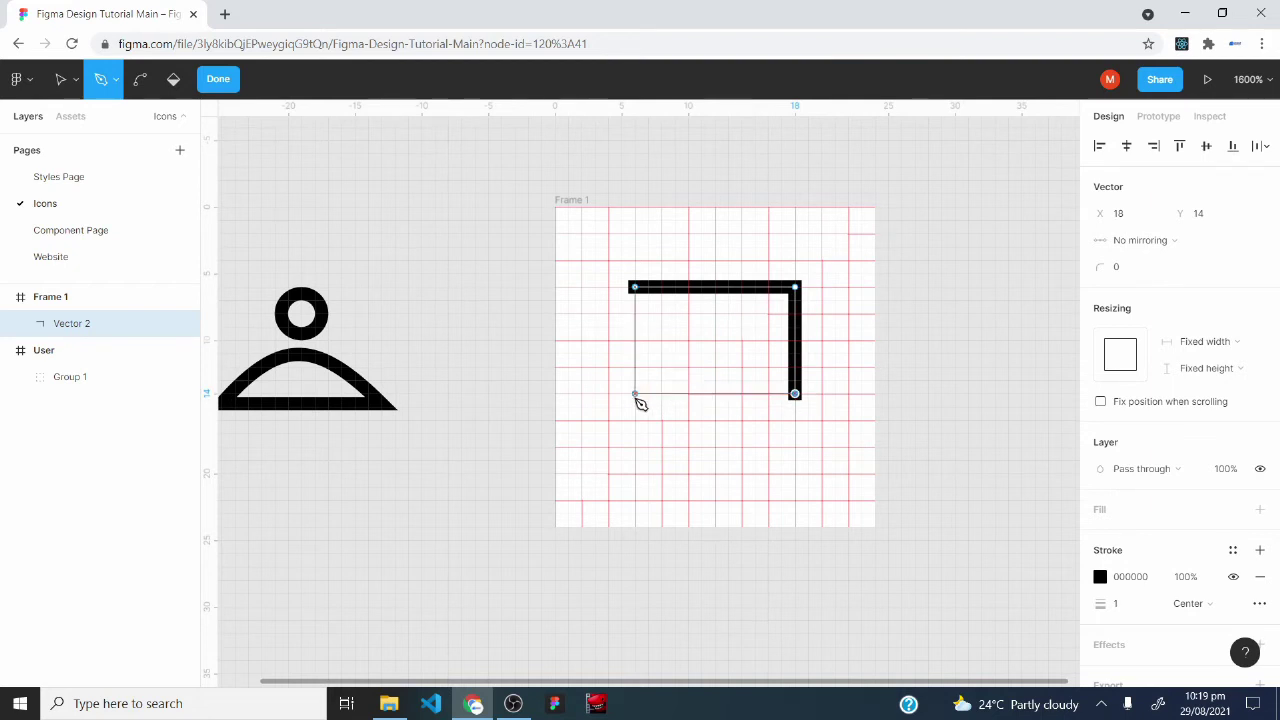
click(635, 395)
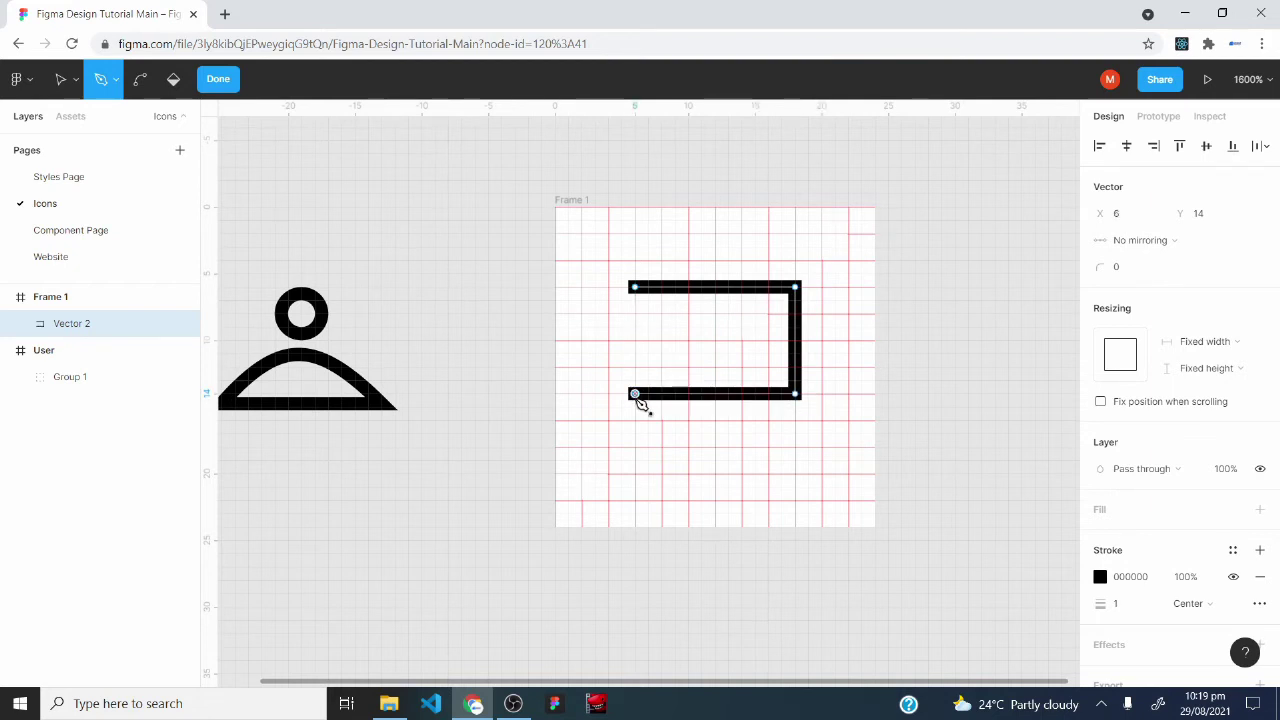
click(635, 288)
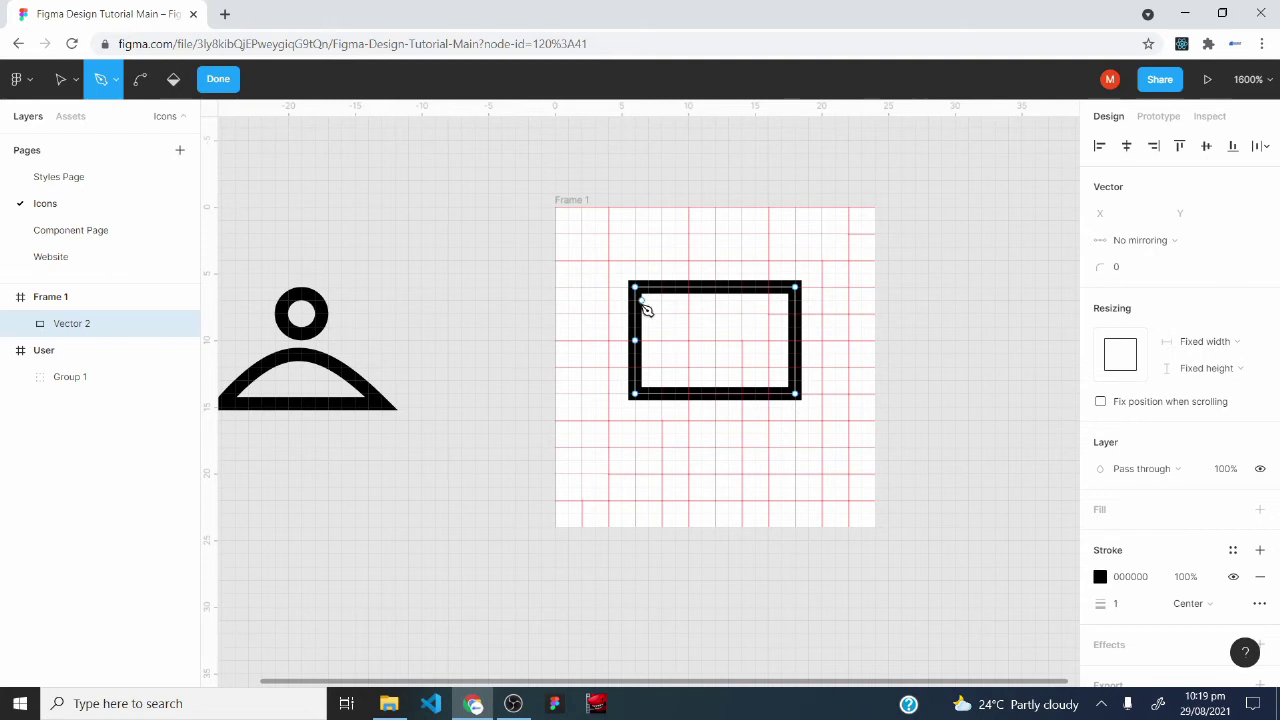
Add a V-shaped envelope flap from the rectangle's upper corners down to a point at its centre, X 12, Y 10
click(635, 288)
click(714, 342)
click(796, 288)
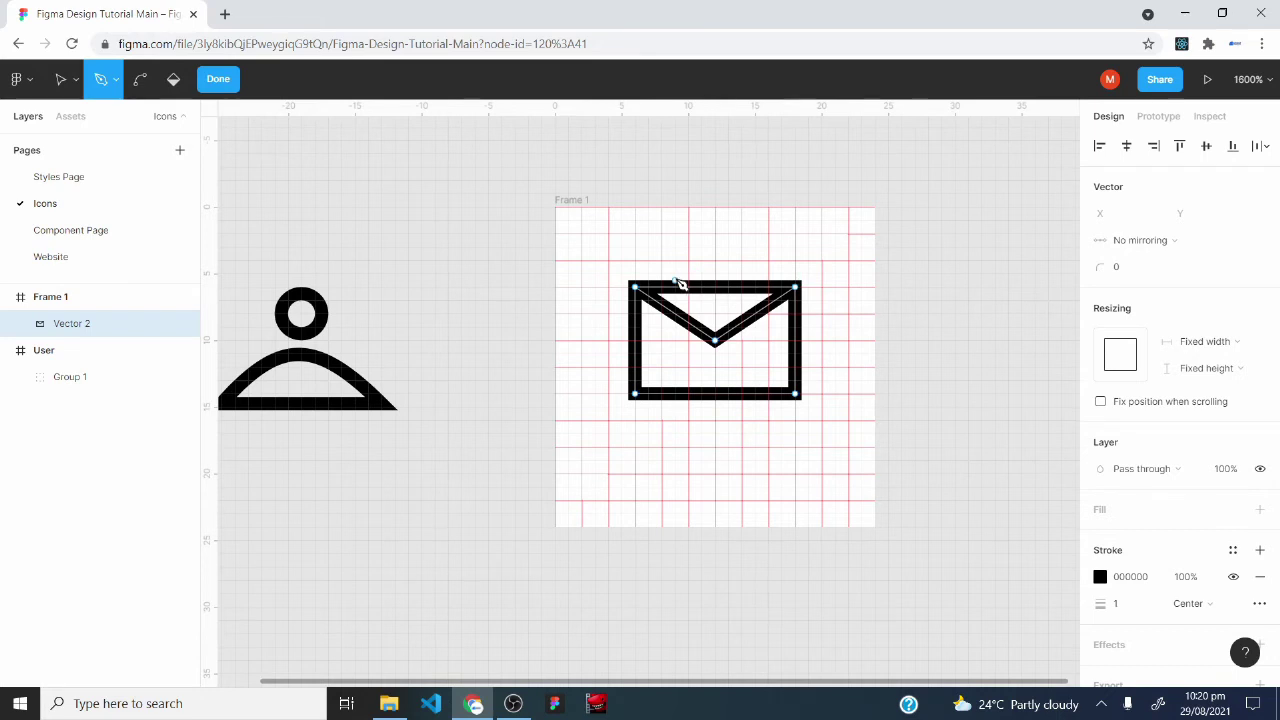
Select all of the envelope's points, set their stroke join to Round and finish editing the vector
click(60, 80)
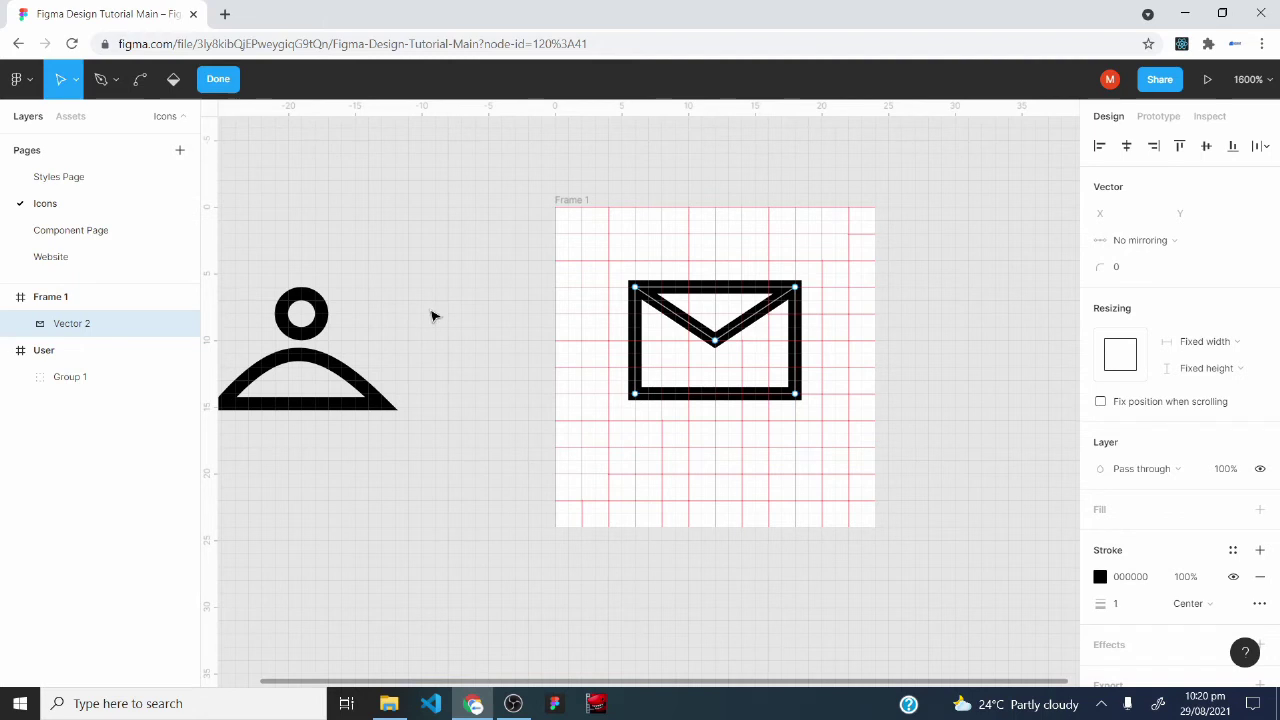
click(635, 395)
key(ctrl+a)
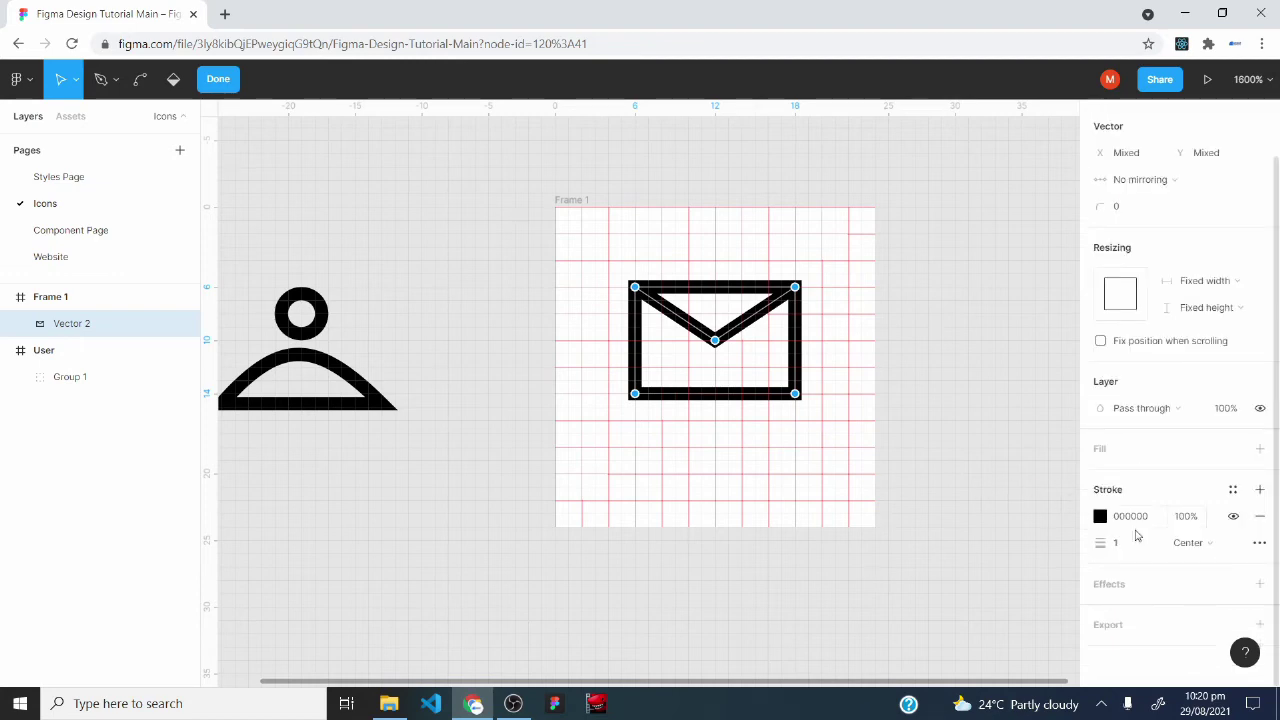
click(1260, 543)
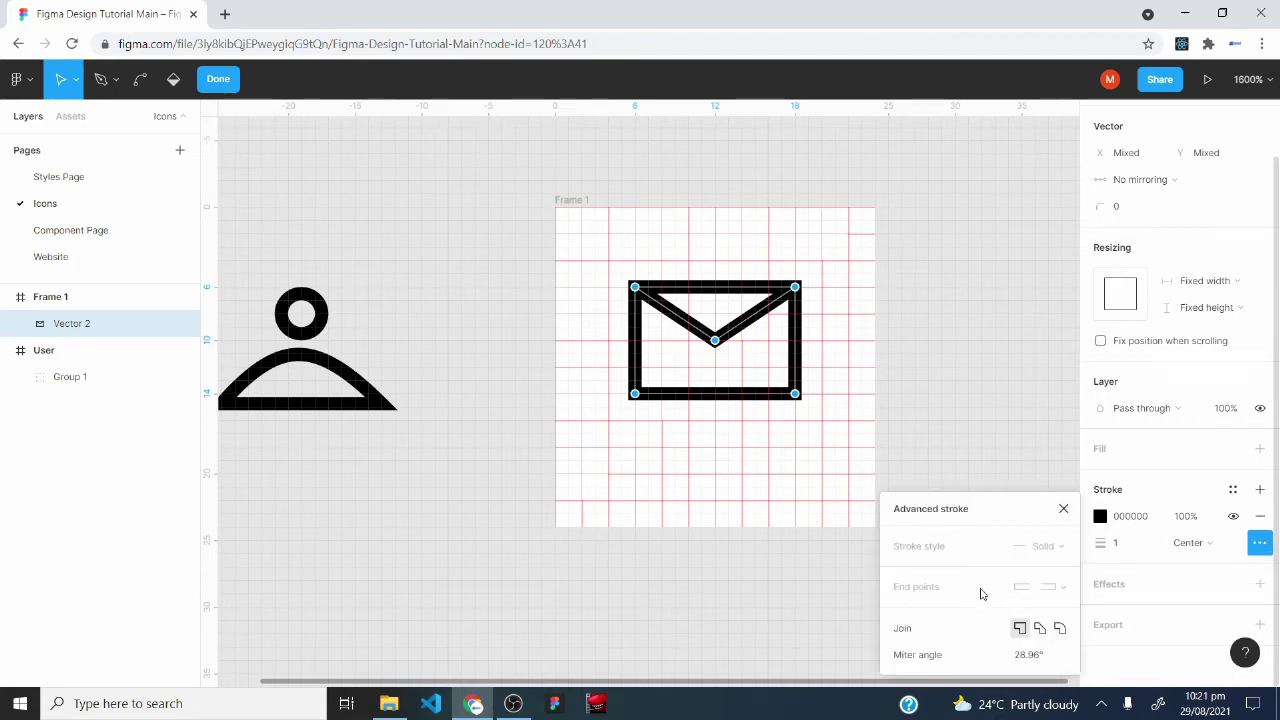
click(1061, 630)
click(1063, 508)
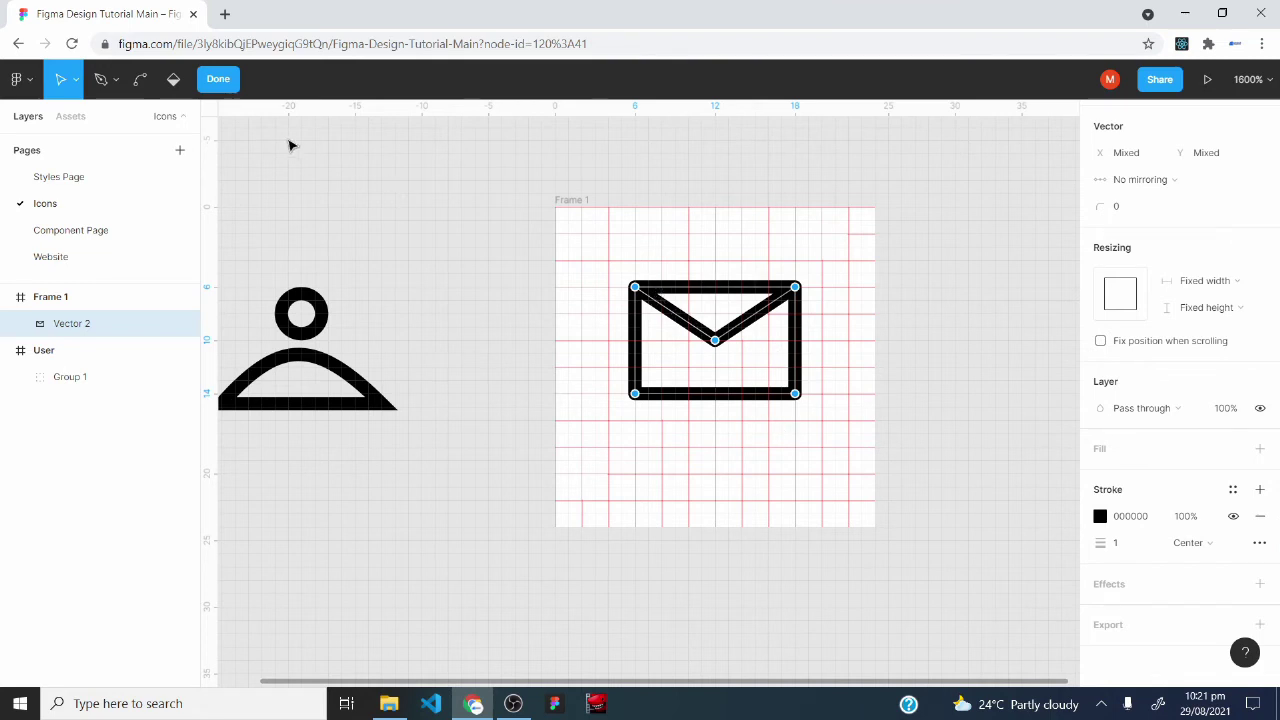
click(222, 89)
Centre the envelope vertically in its frame
click(549, 506)
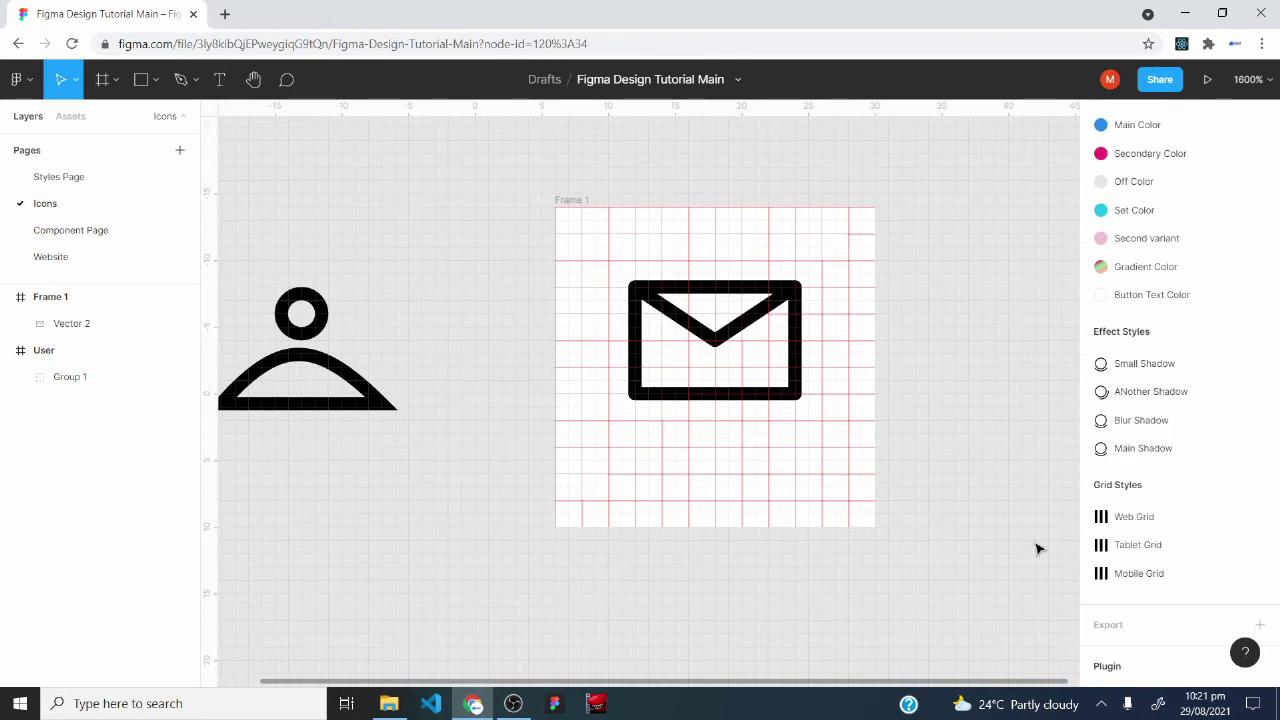
click(650, 312)
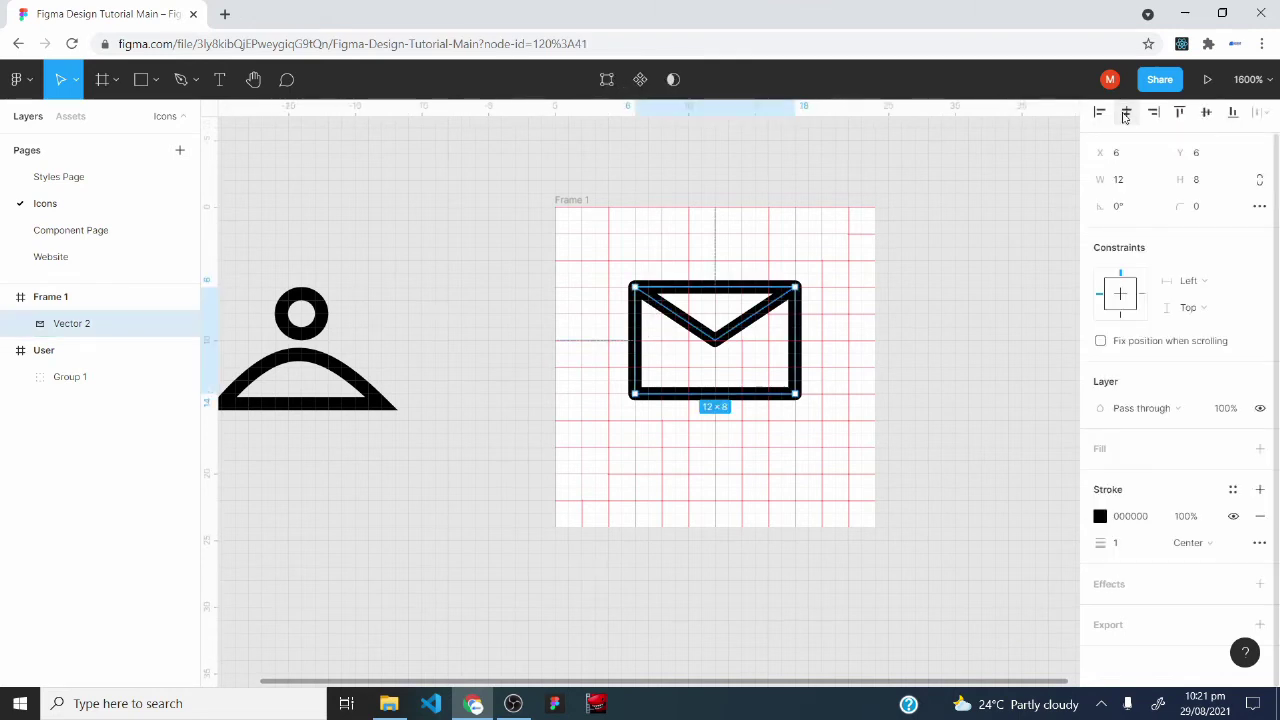
click(1207, 112)
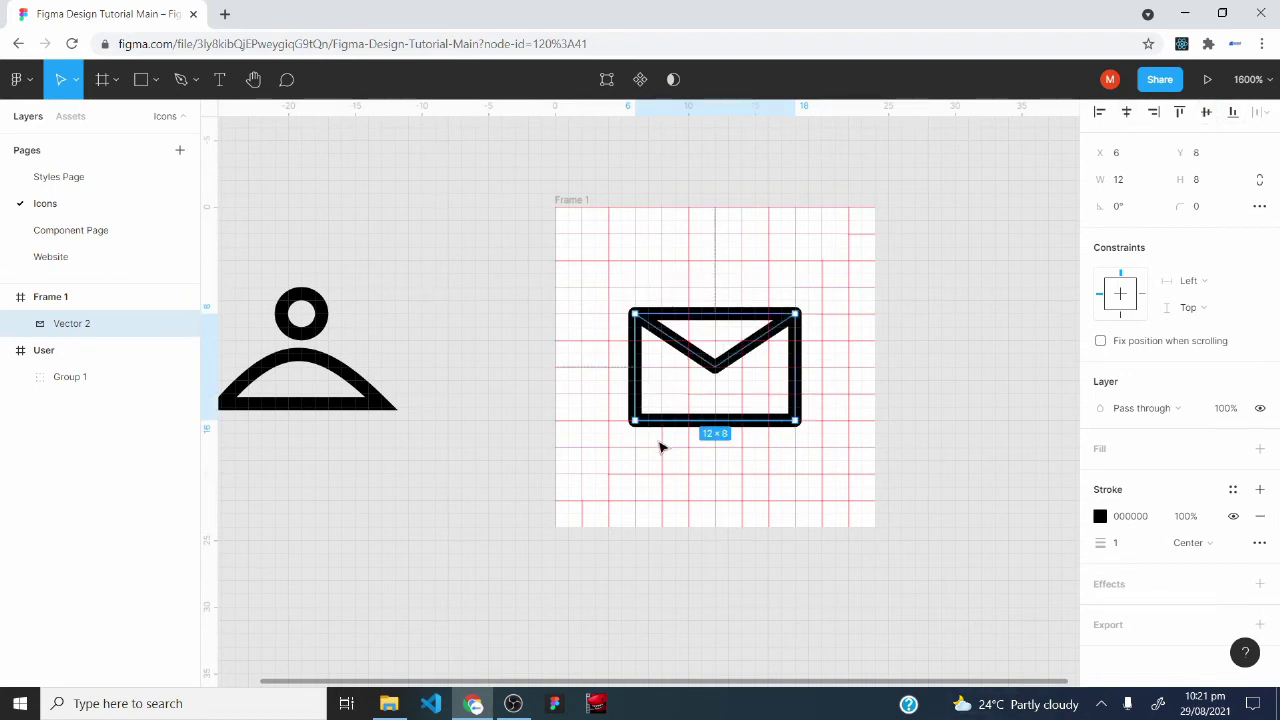
Hide the white fill and the layout grid of the envelope's frame
click(575, 210)
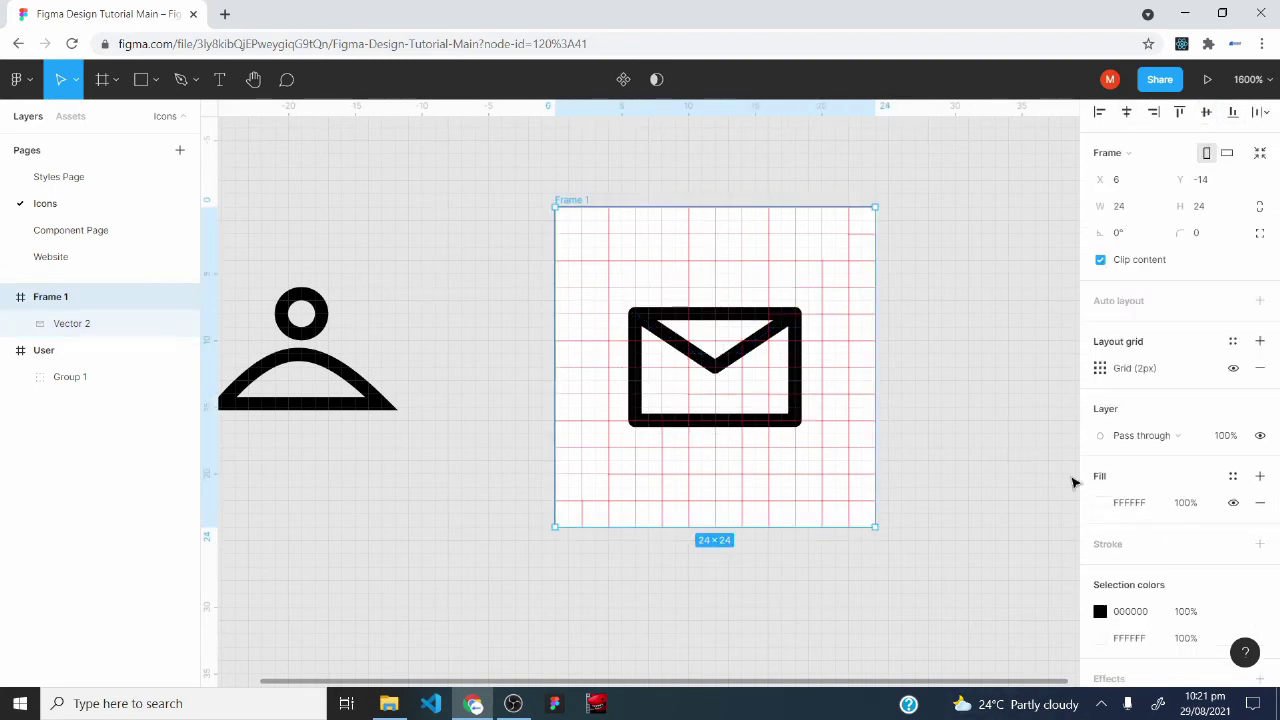
click(1234, 504)
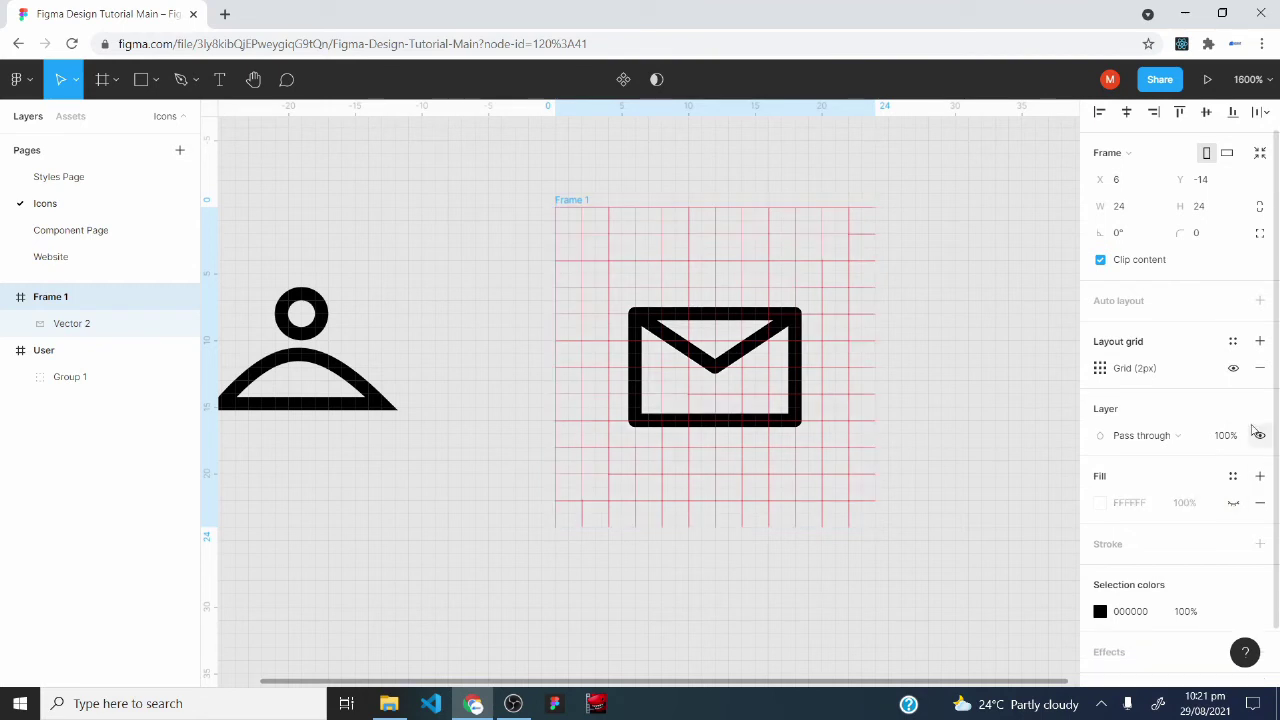
click(1233, 369)
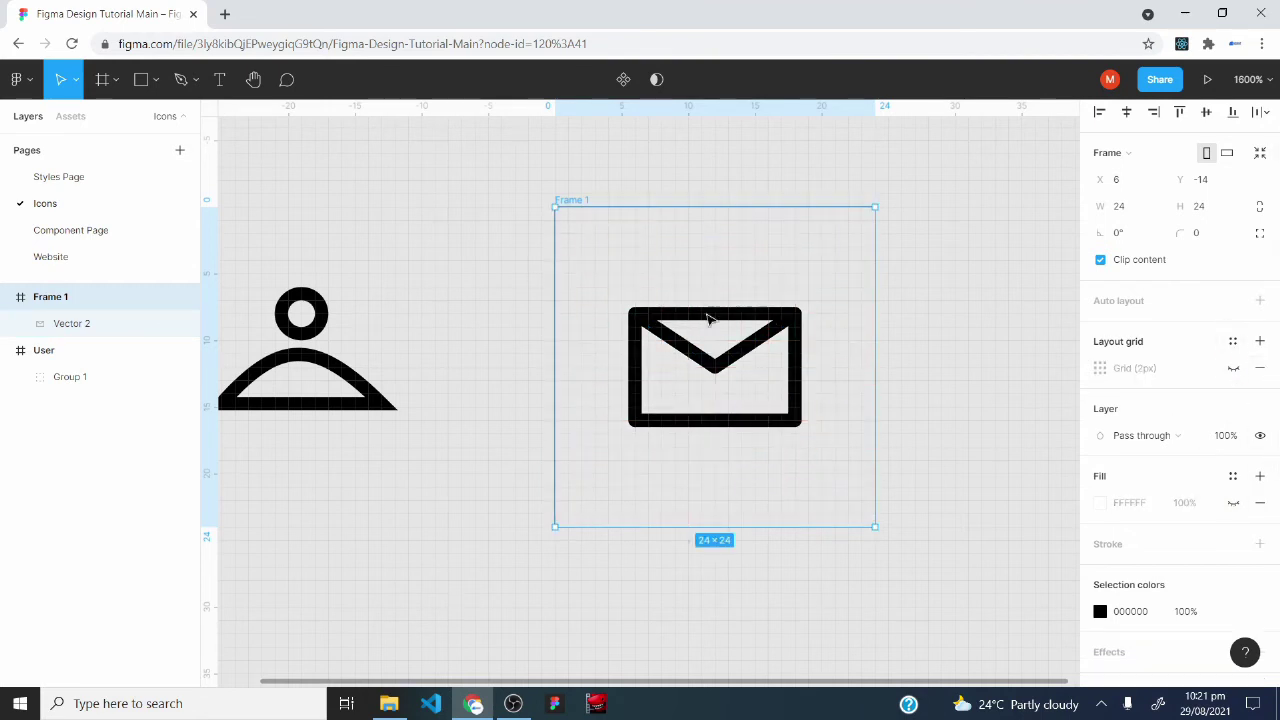
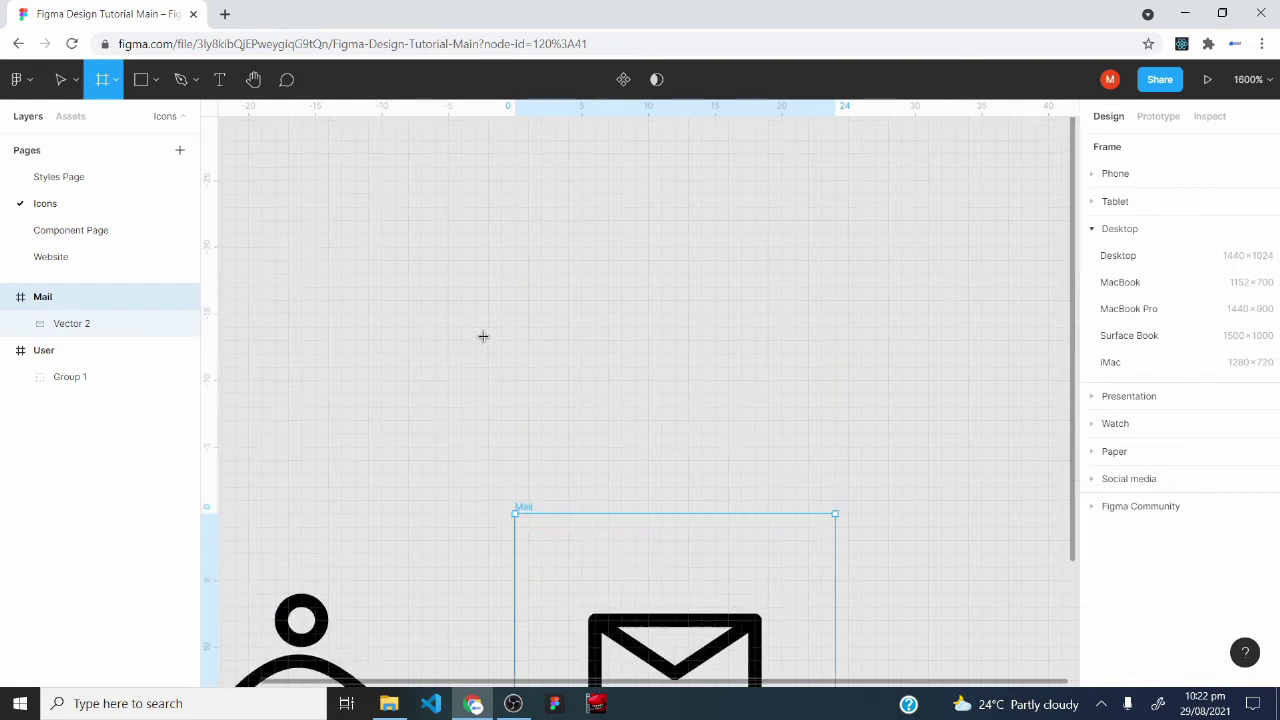
Set the new frame's width and height to 24 px and move it to X 1, Y -89
click(1120, 240)
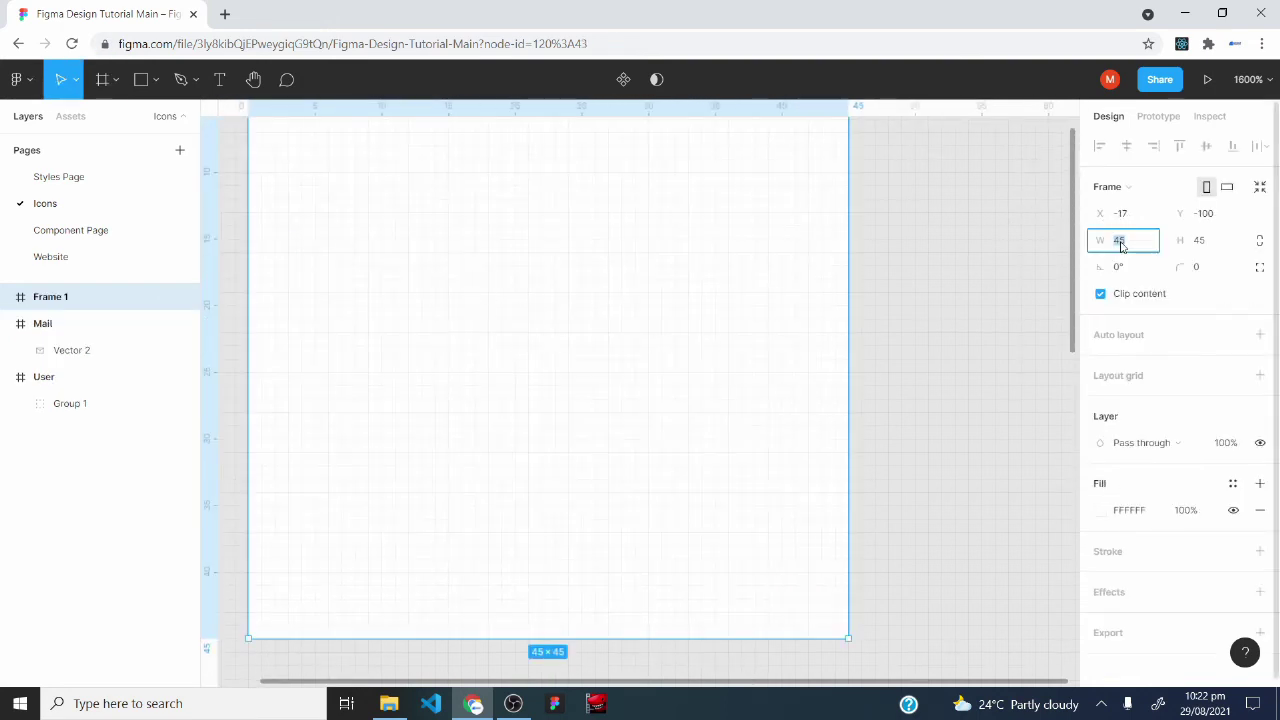
text(24)
key(Return)
click(1200, 242)
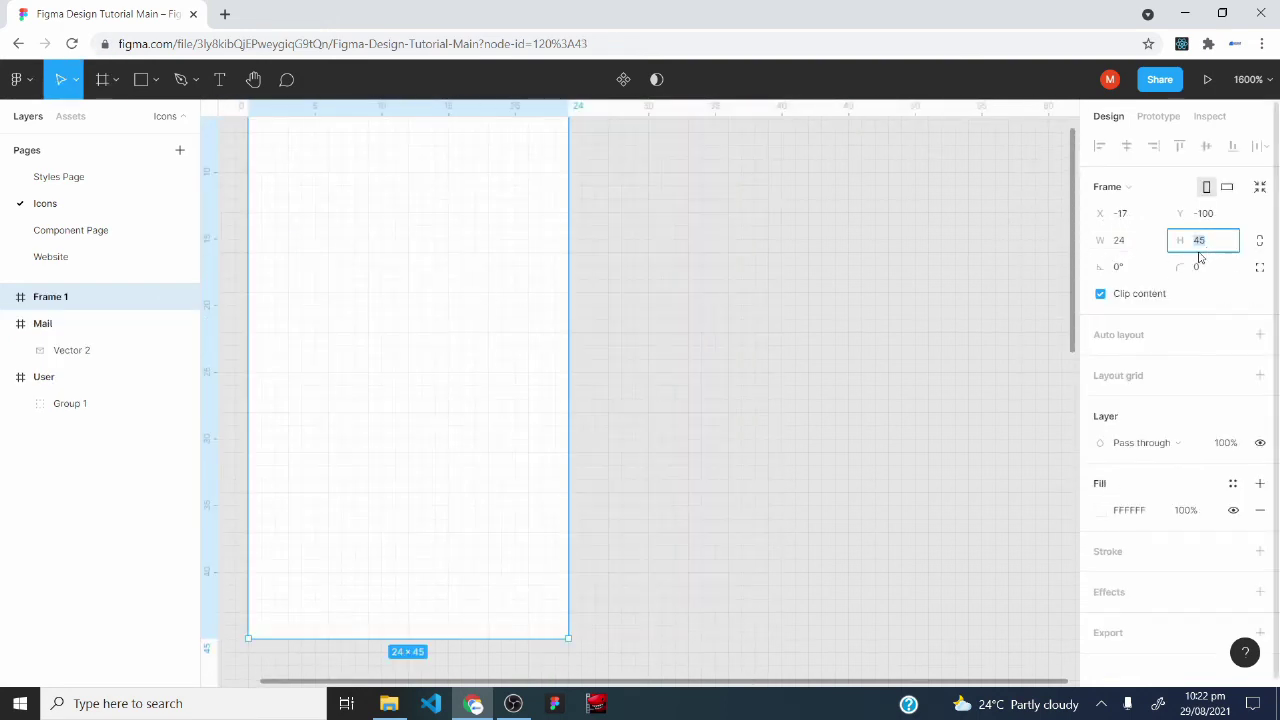
text(24)
key(Return)
drag(487, 287, 726, 450)
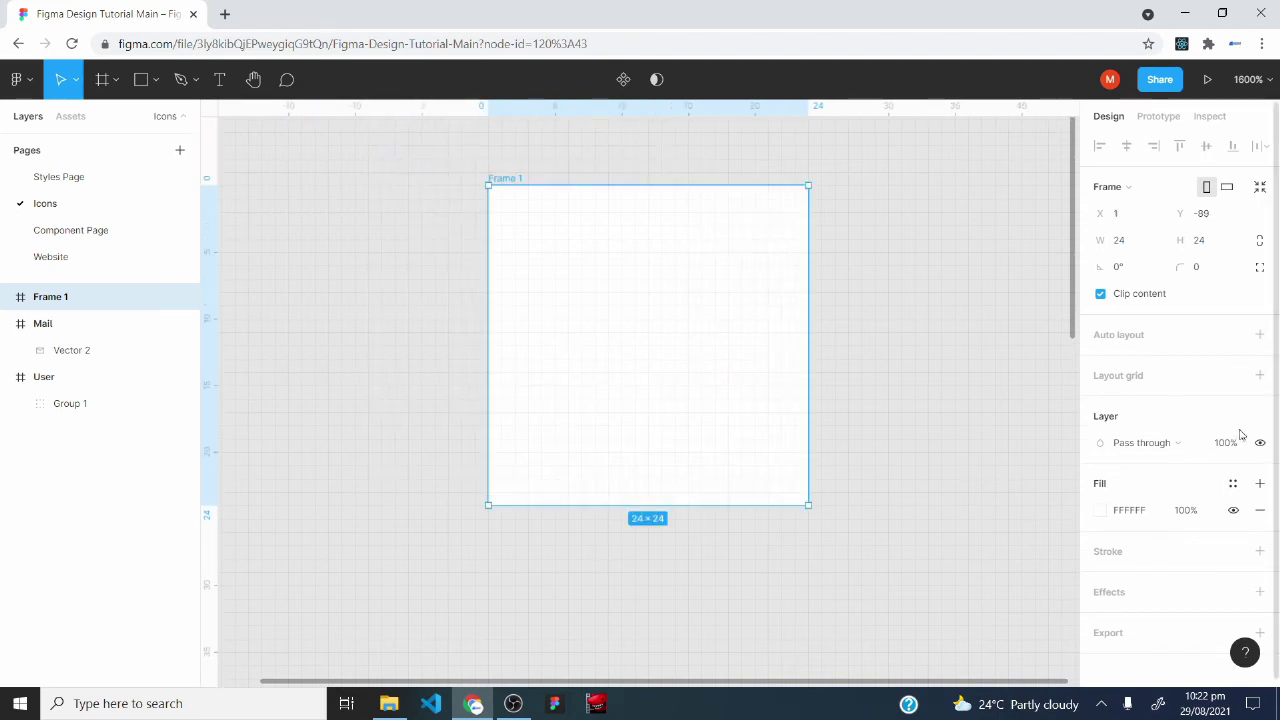
Add a layout grid with a size of 2 px to the new 24 × 24 frame
click(1146, 384)
click(1099, 402)
text(2)
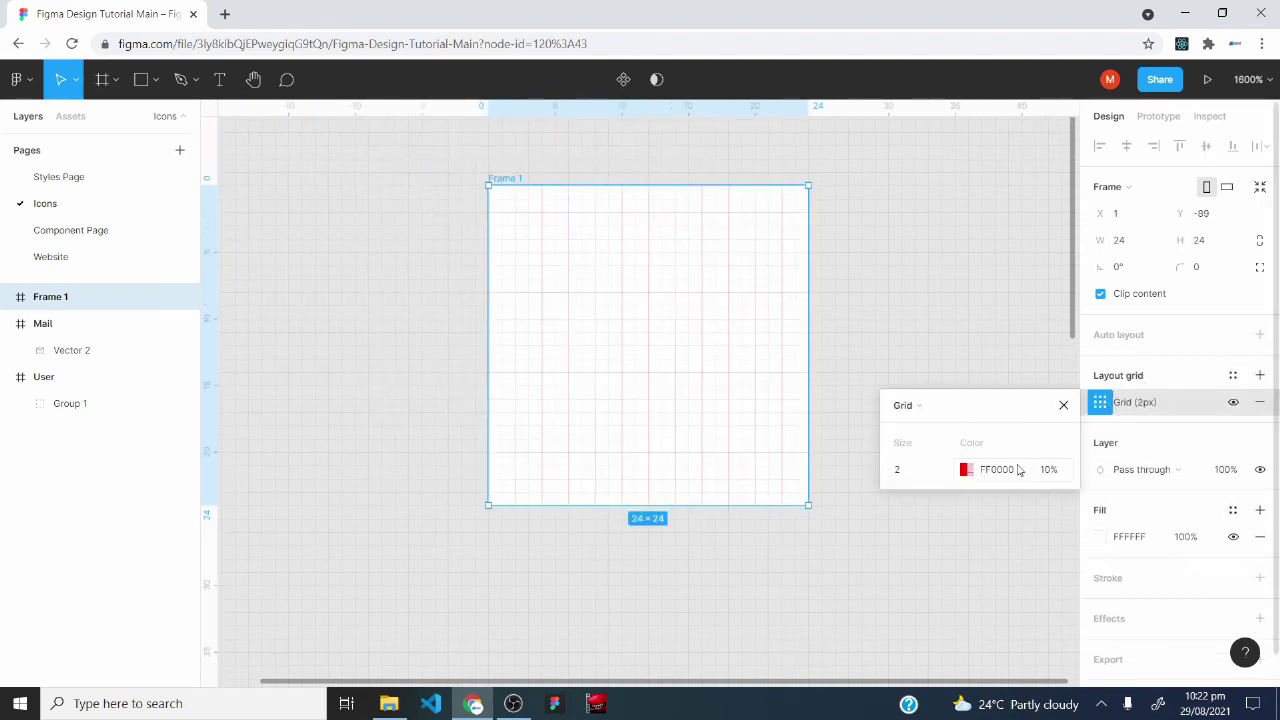
key(Escape)
Draw a circle of about 15 × 15 px in the gridded frame and move it to X 4, Y 4
click(155, 80)
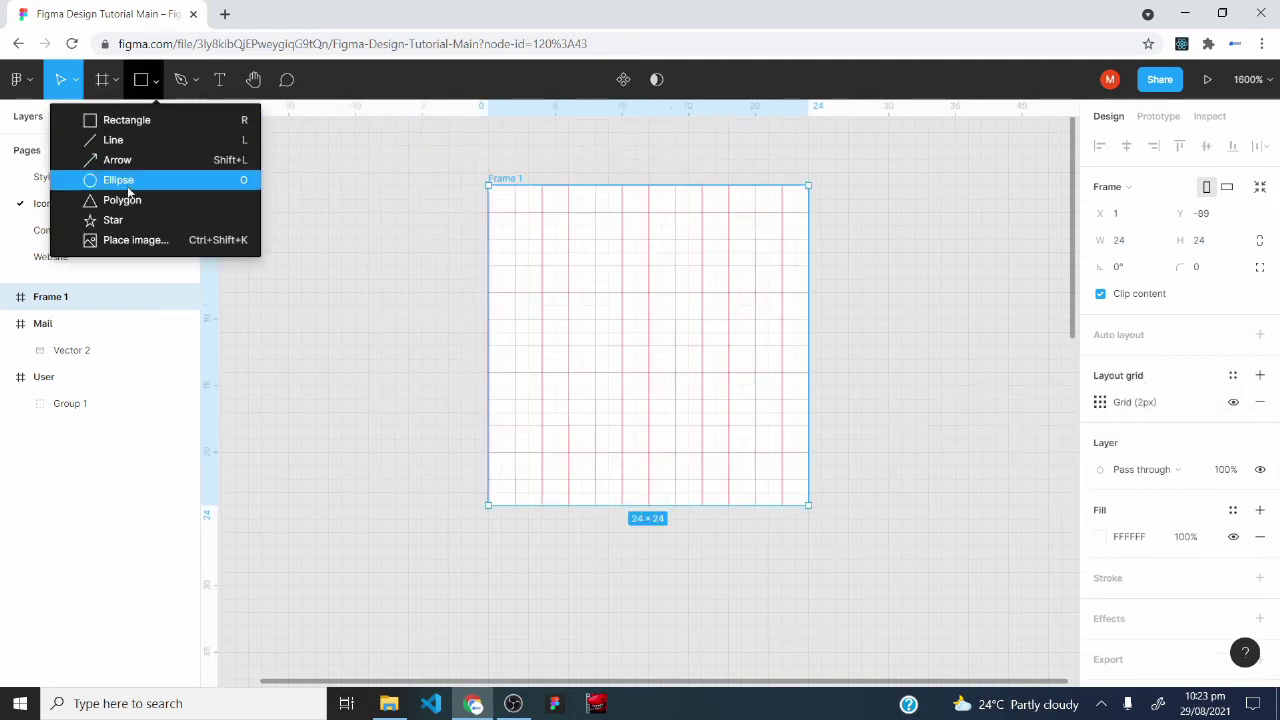
click(128, 184)
drag(561, 229, 766, 443)
drag(735, 397, 710, 392)
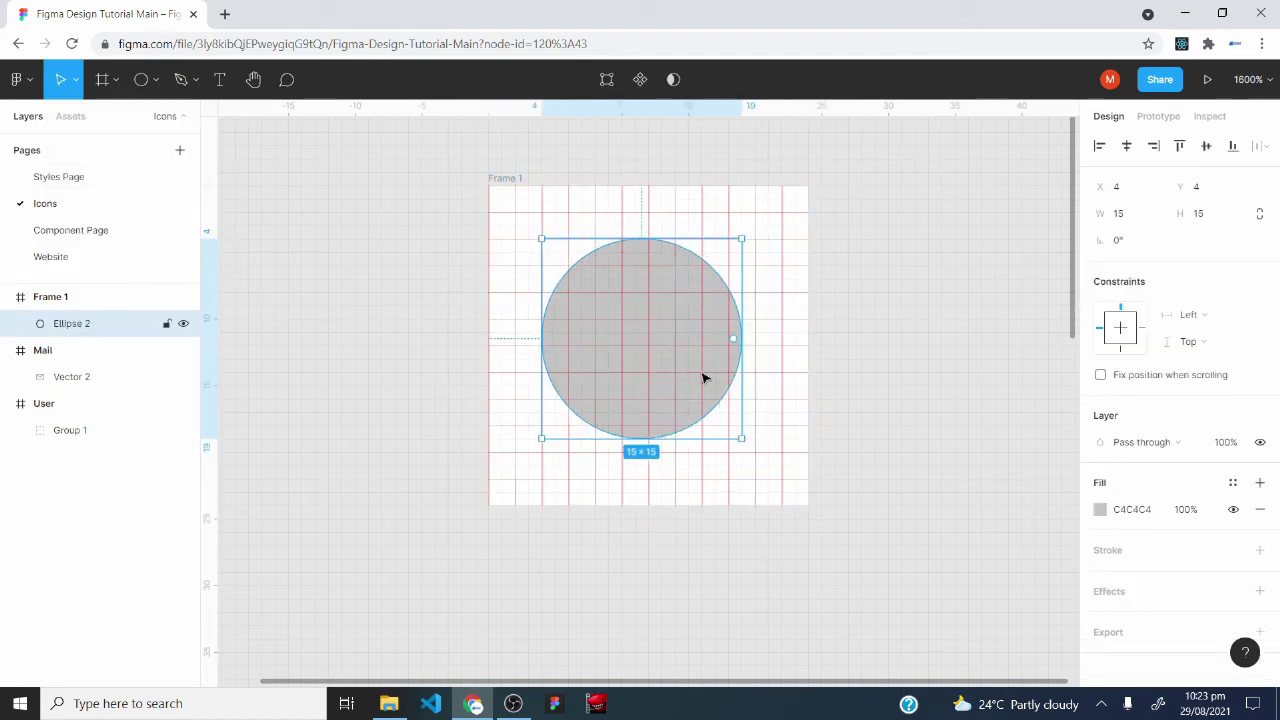
Resize the circle to 12 × 12 px and place it at X 6, Y 6, centred in the frame
drag(738, 437, 730, 427)
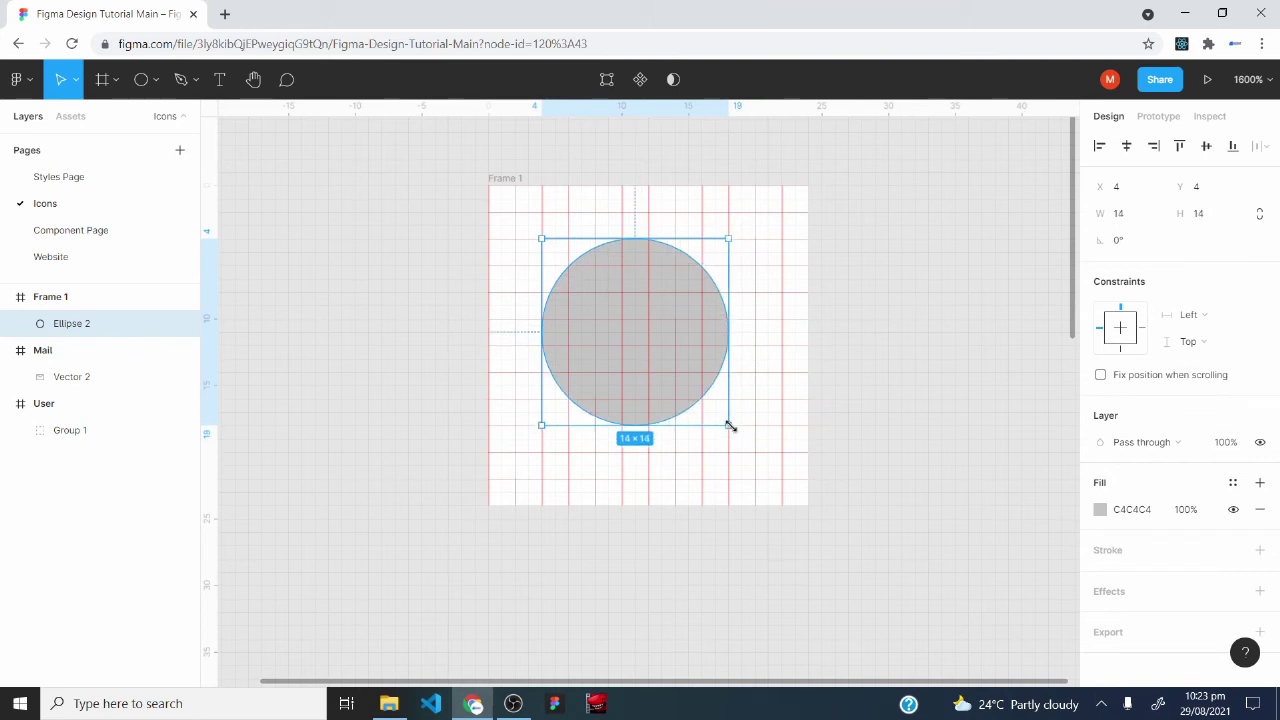
key(Right)
drag(555, 425, 563, 419)
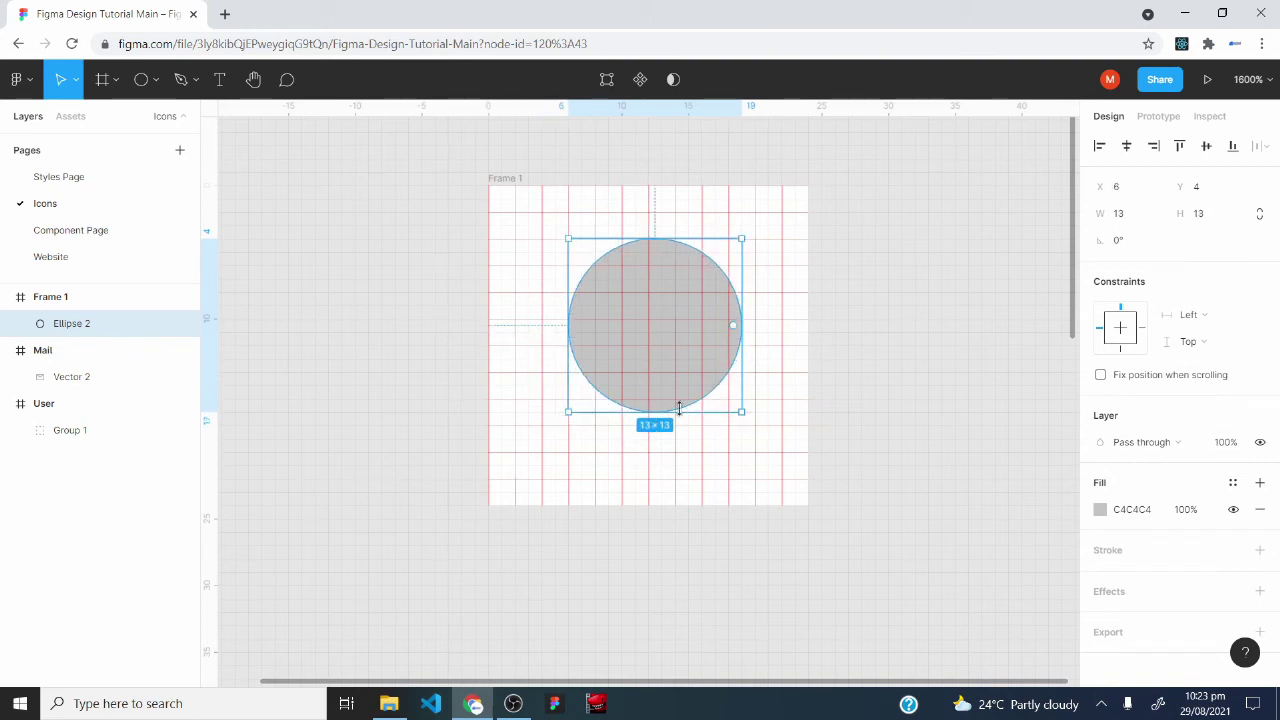
drag(740, 410, 731, 410)
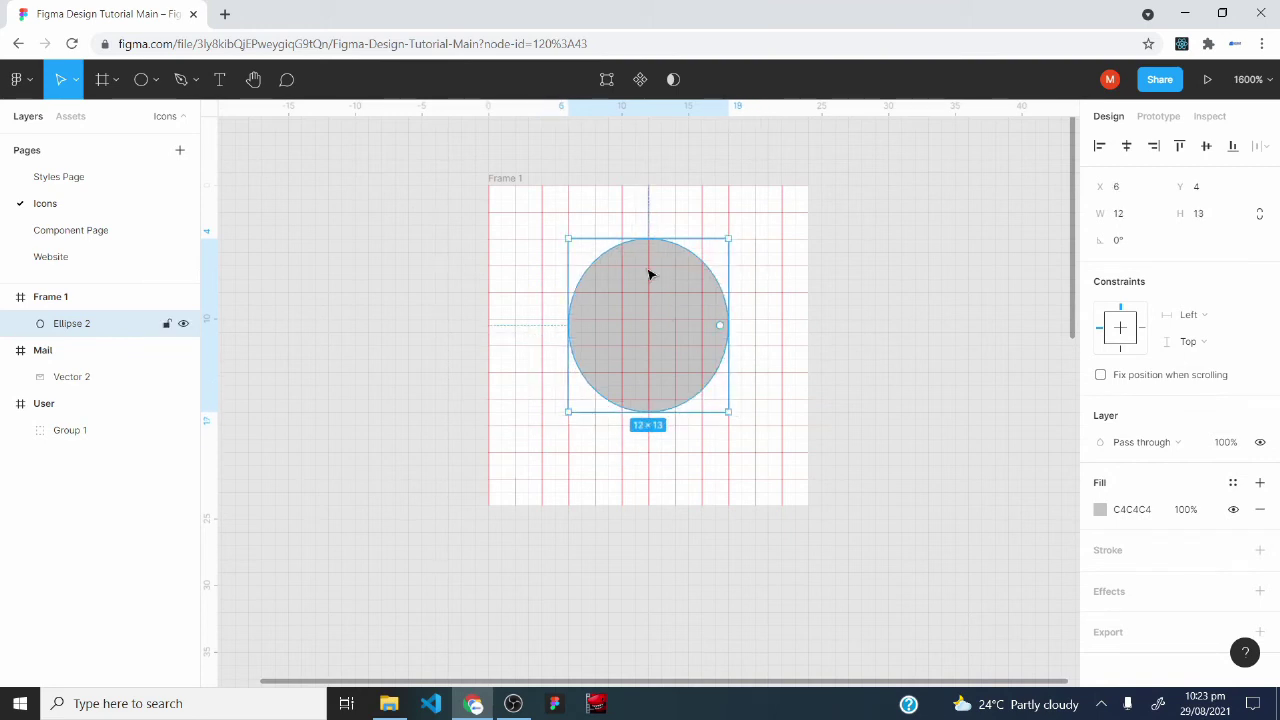
key(Down)
key(Down)
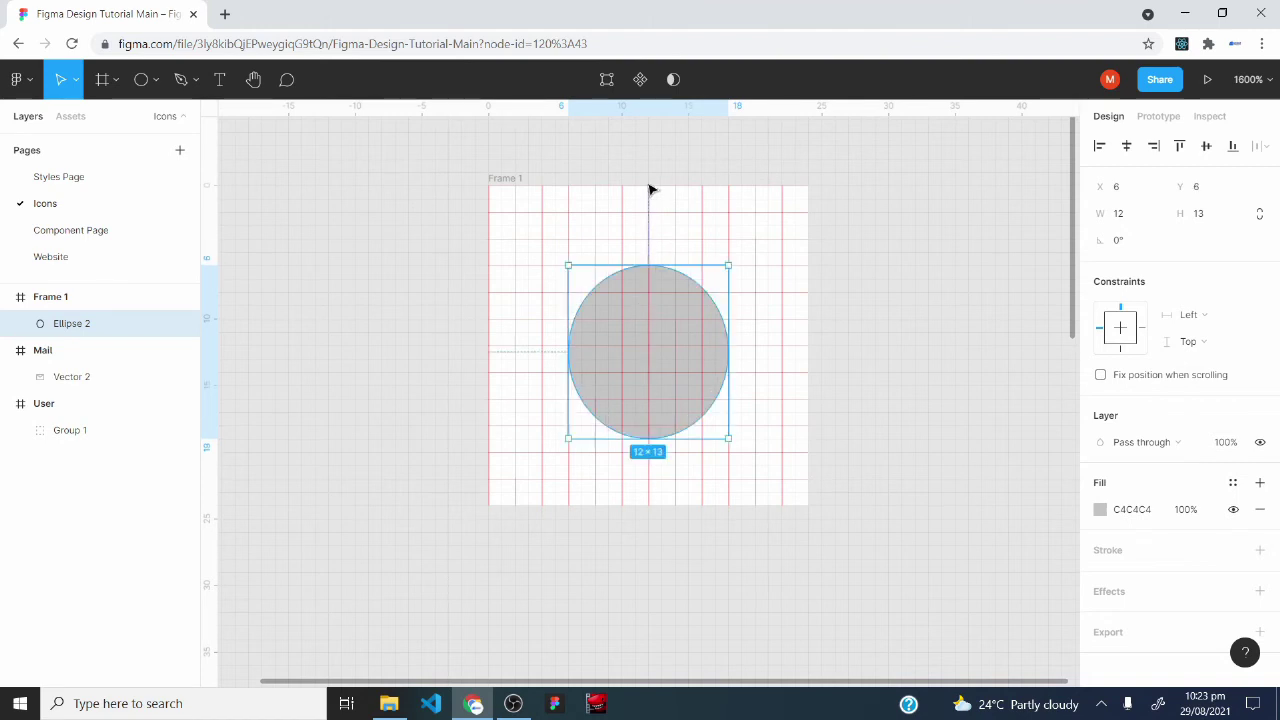
drag(677, 441, 677, 429)
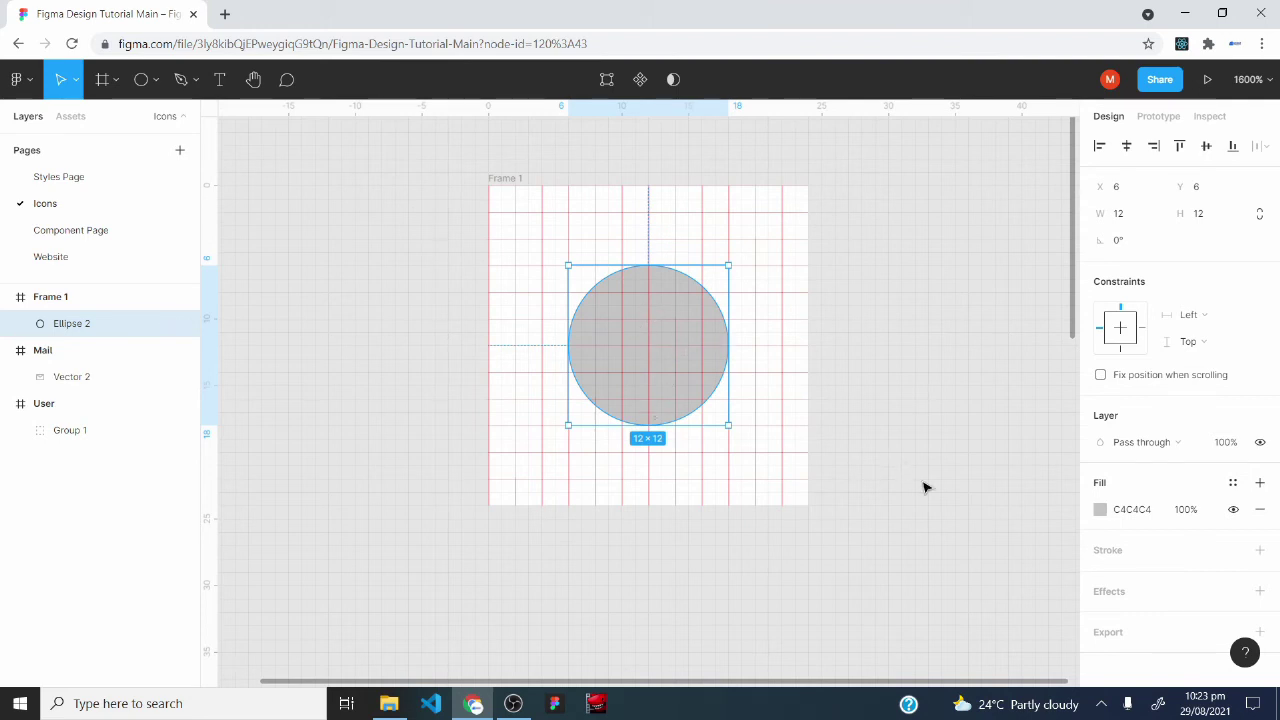
Remove the circle's grey fill and add a black 1 px inside stroke
click(1260, 509)
click(1151, 526)
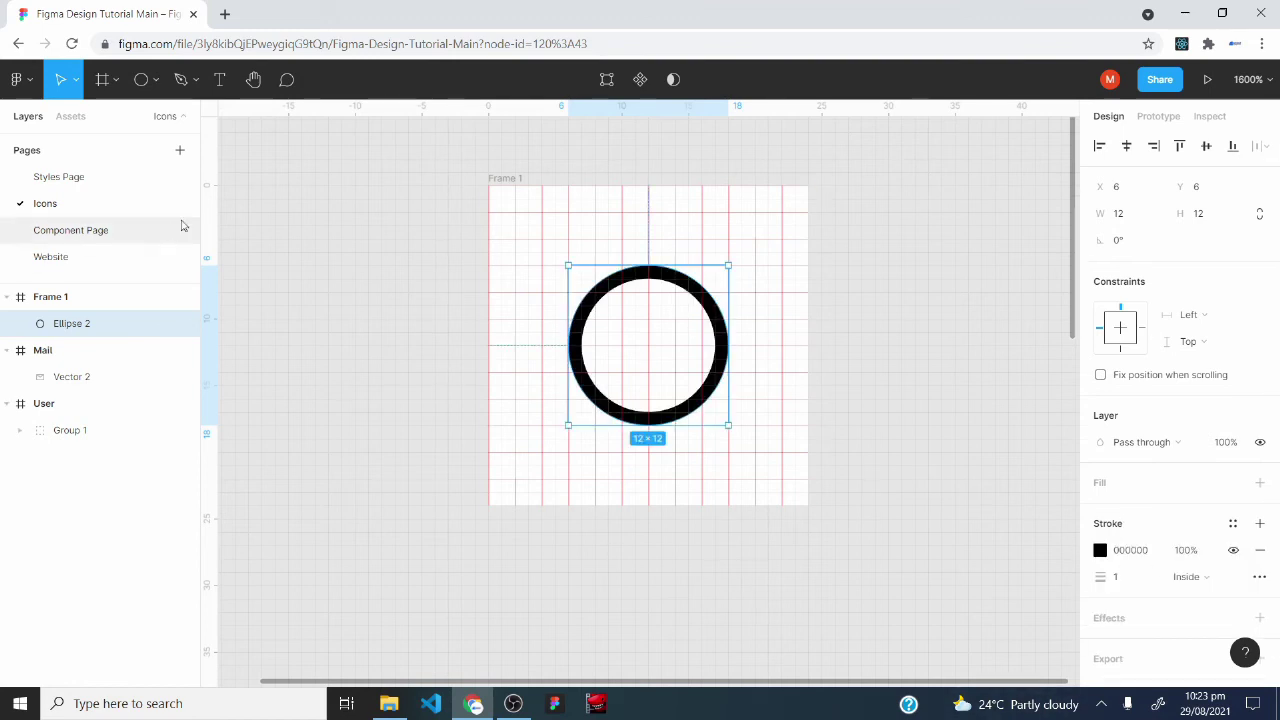
Draw a vertical line inside the circle with the Pen tool, from X 12, Y 8 to X 12, Y 16
click(181, 81)
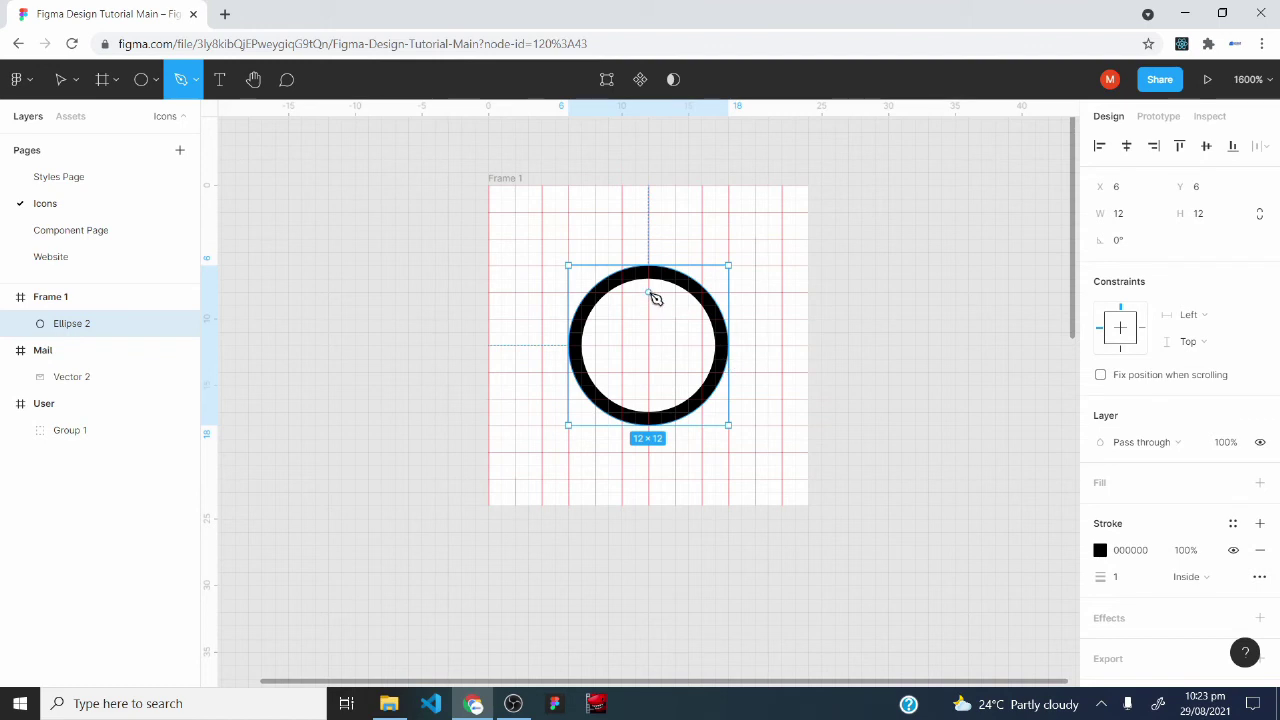
click(649, 293)
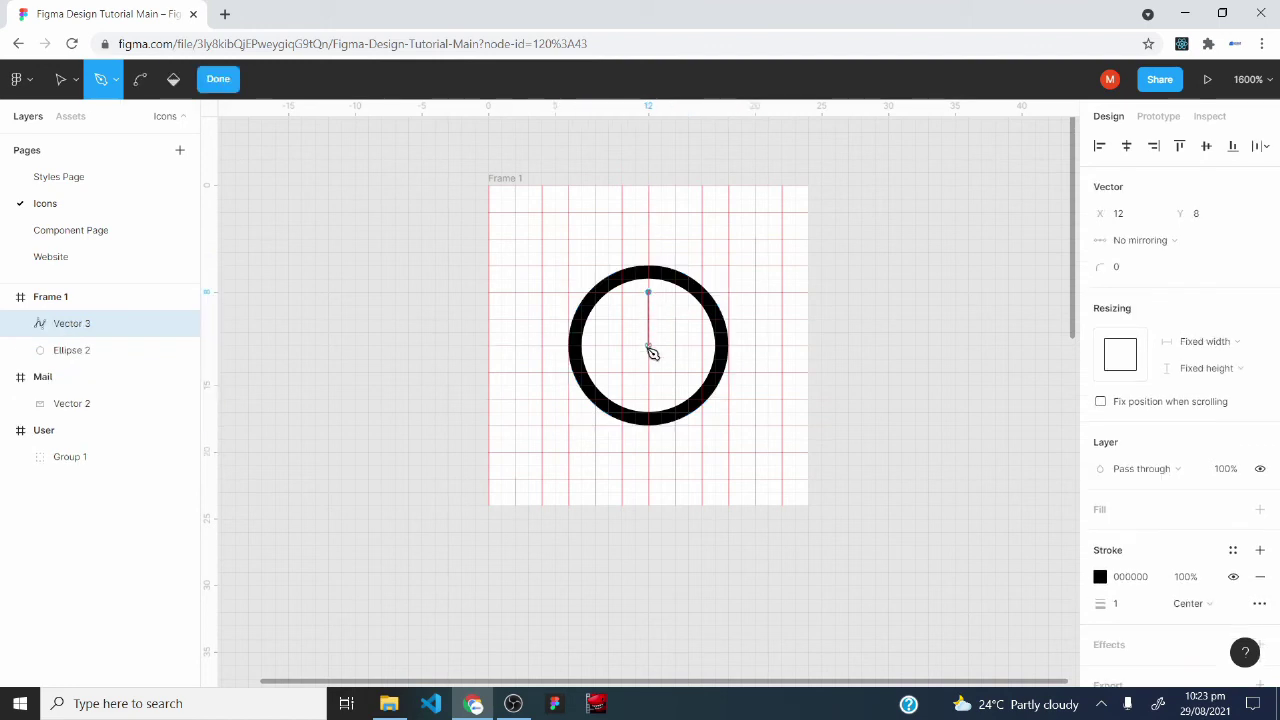
click(649, 400)
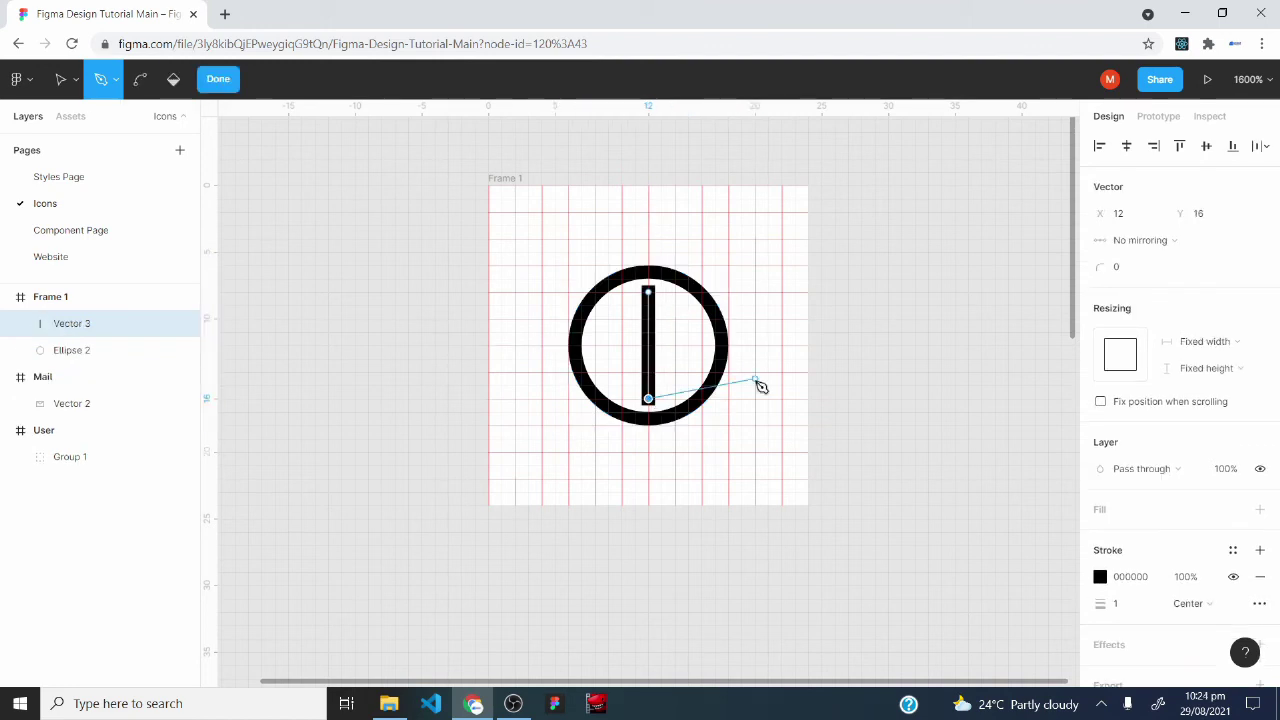
key(Escape)
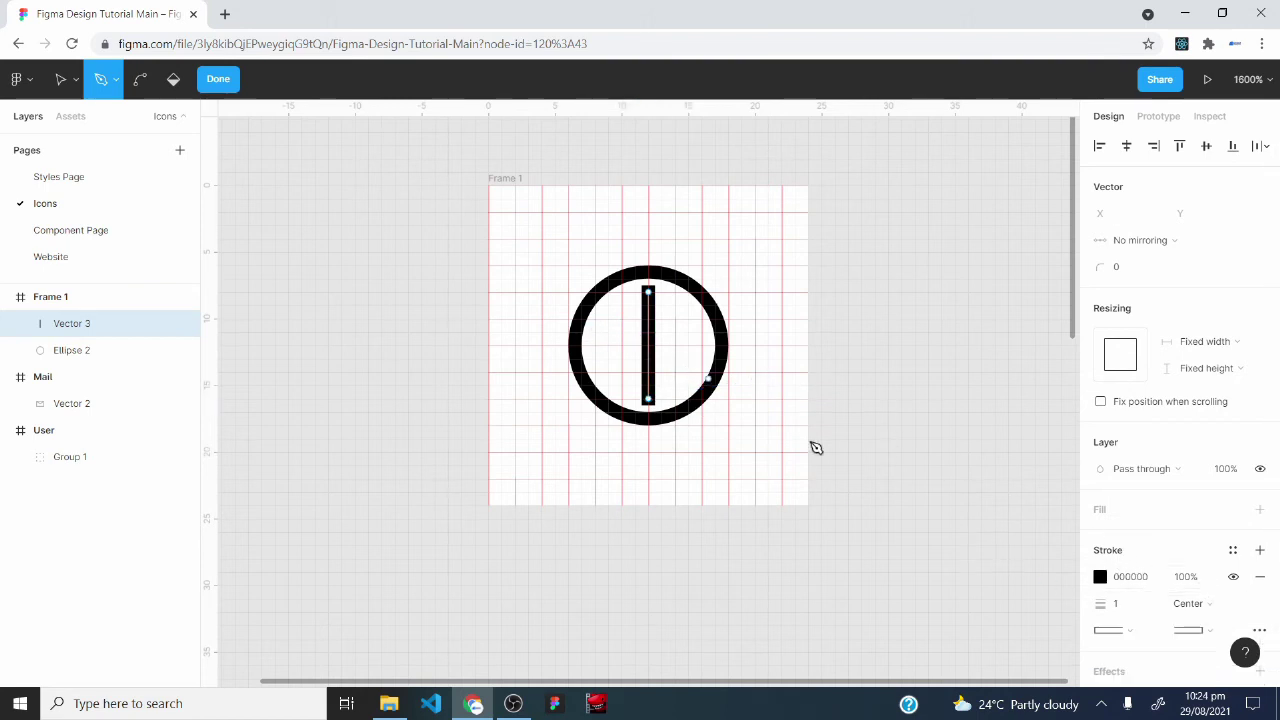
Give the vertical line Round end caps and finish editing the vector
click(1124, 633)
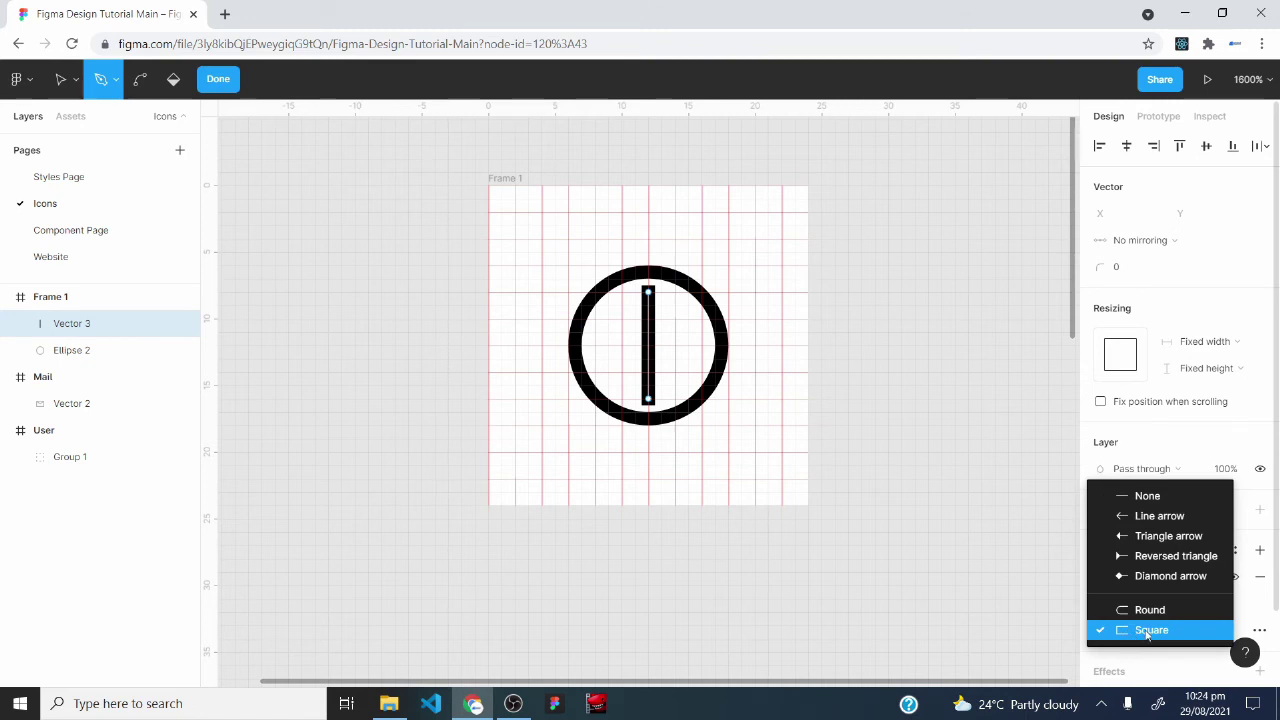
click(1150, 609)
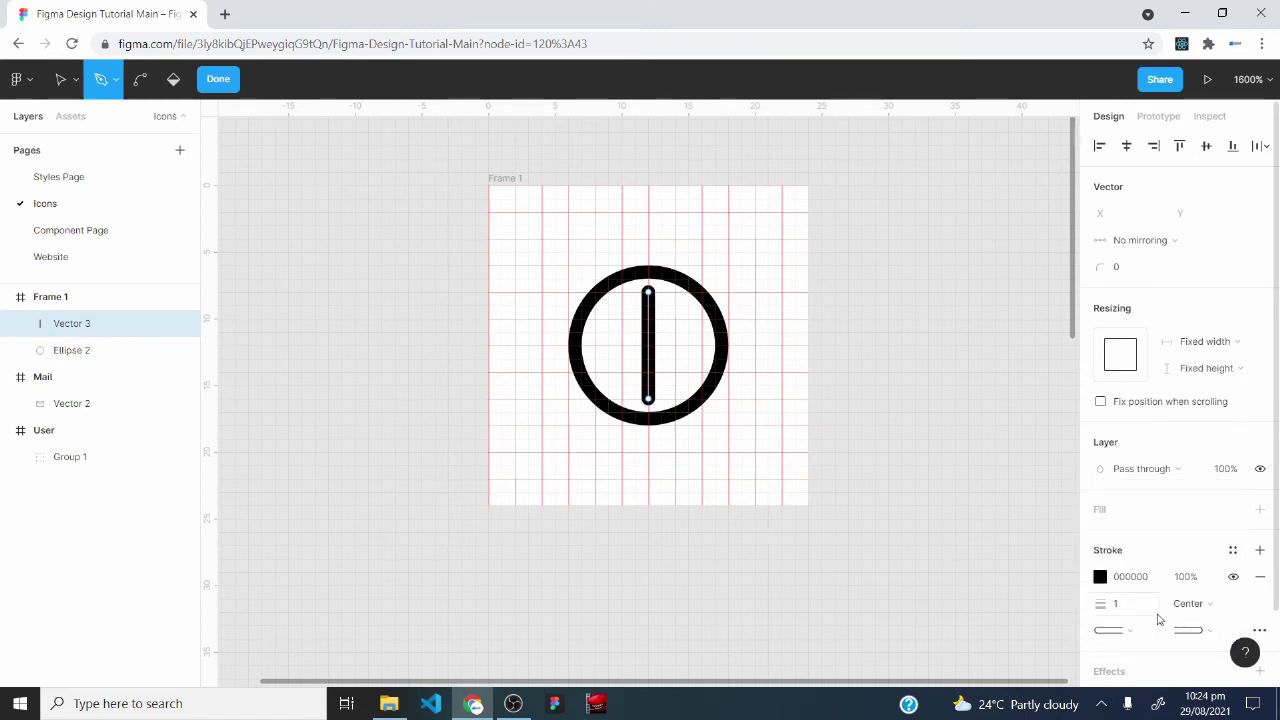
click(224, 80)
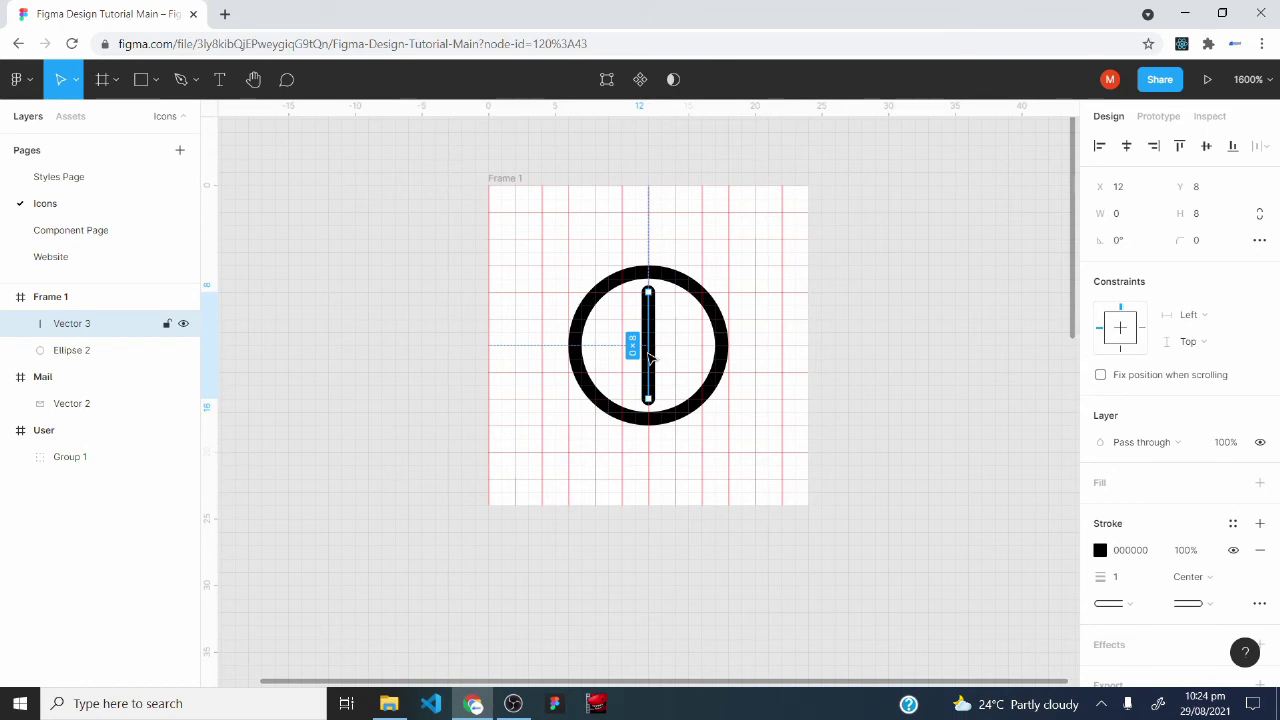
Form an X inside the circle by rotating the line to 45° and a duplicate of it to -45°
click(1138, 248)
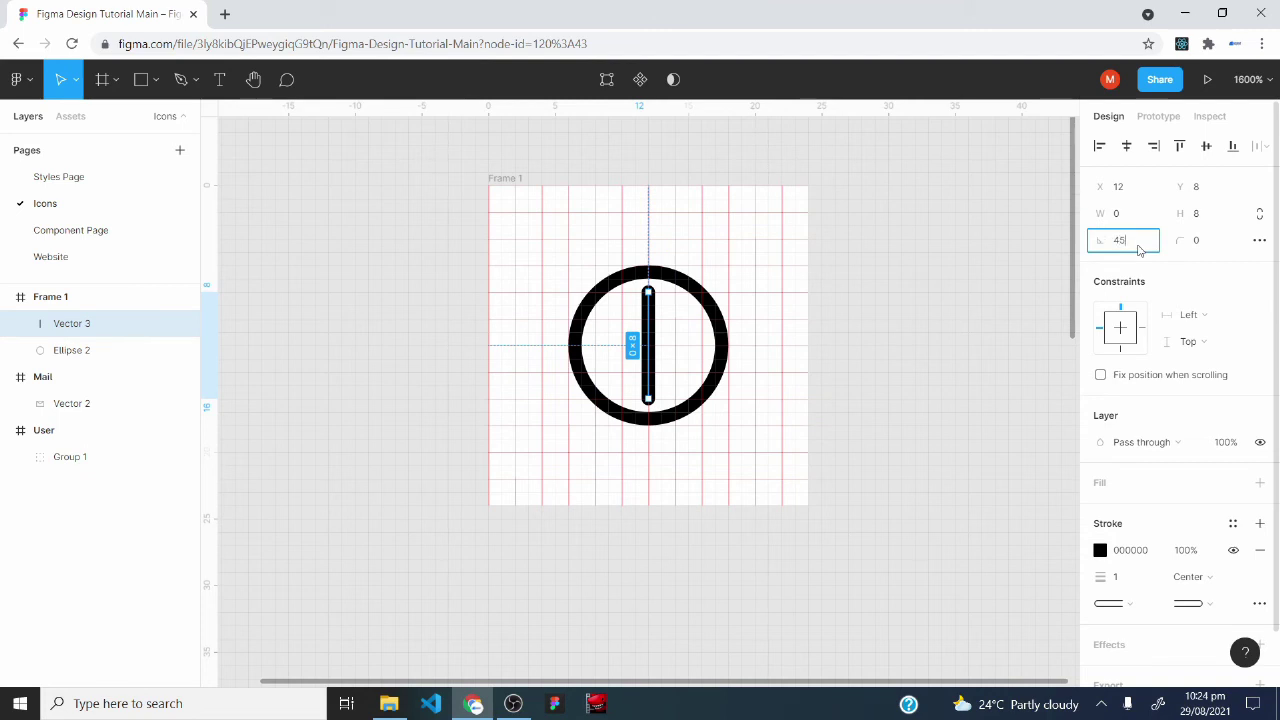
key(Return)
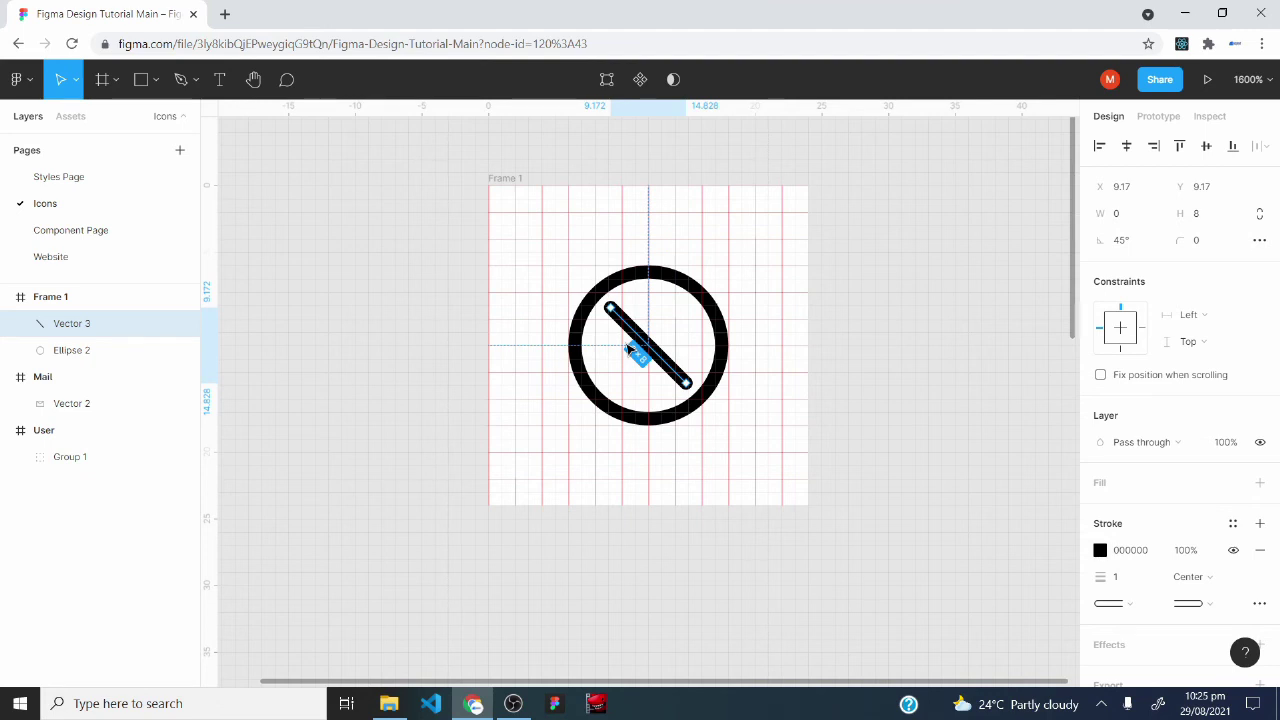
key(ctrl+d)
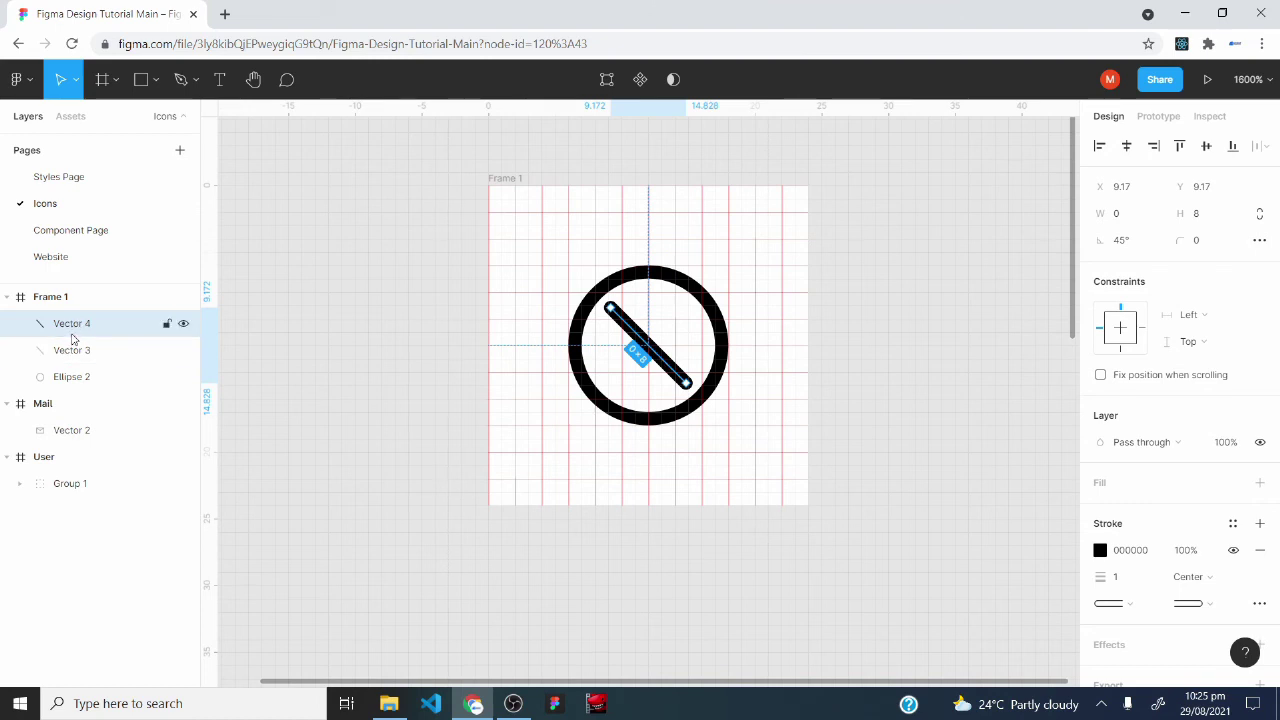
click(1144, 244)
text(-)
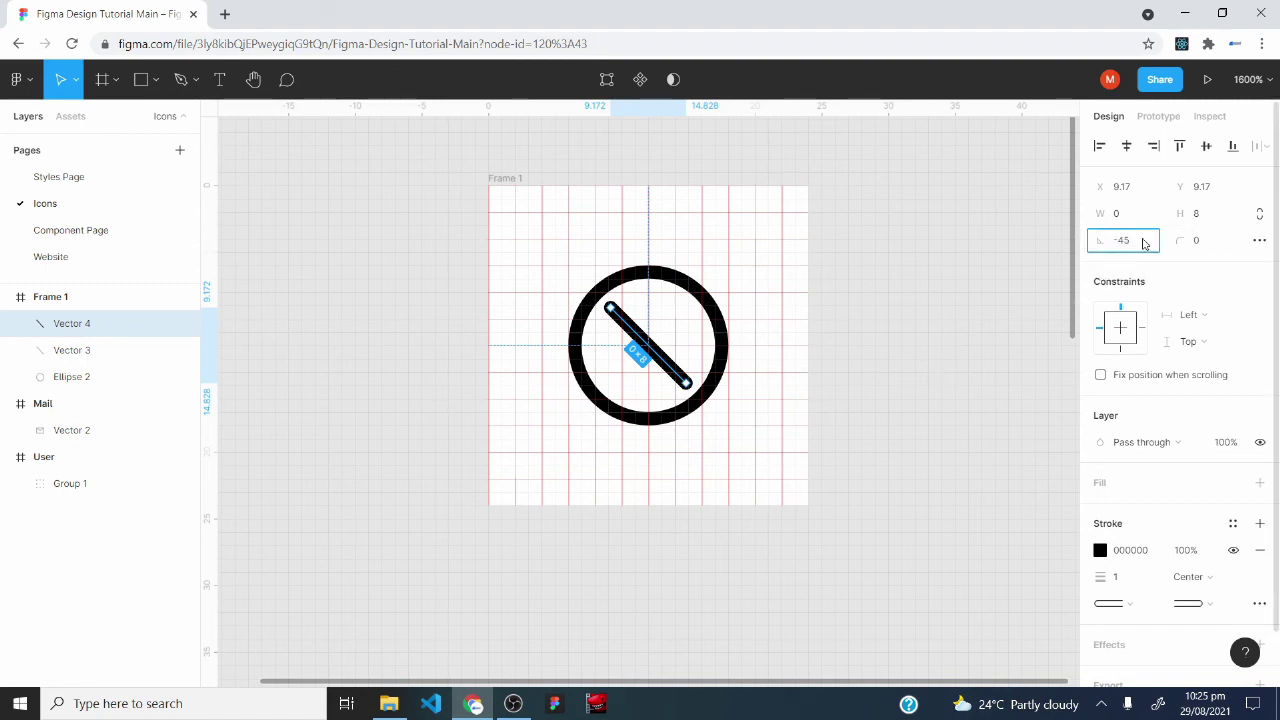
text(45)
key(Return)
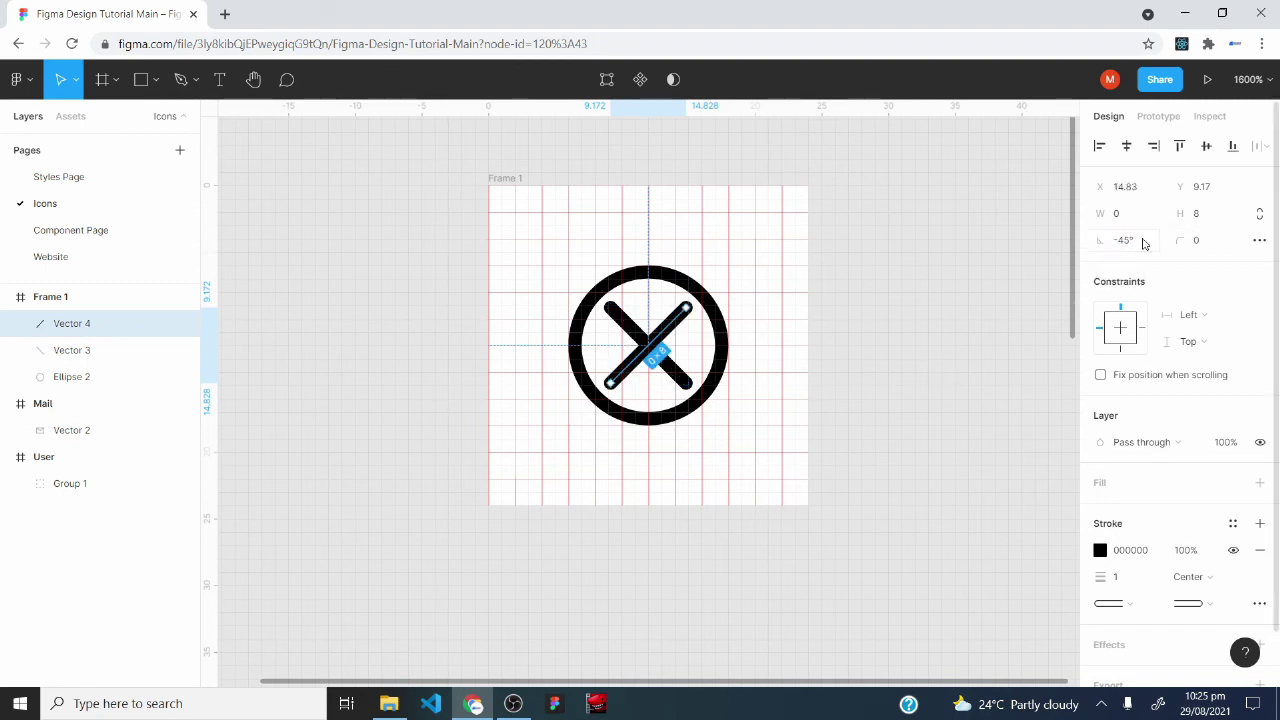
click(586, 491)
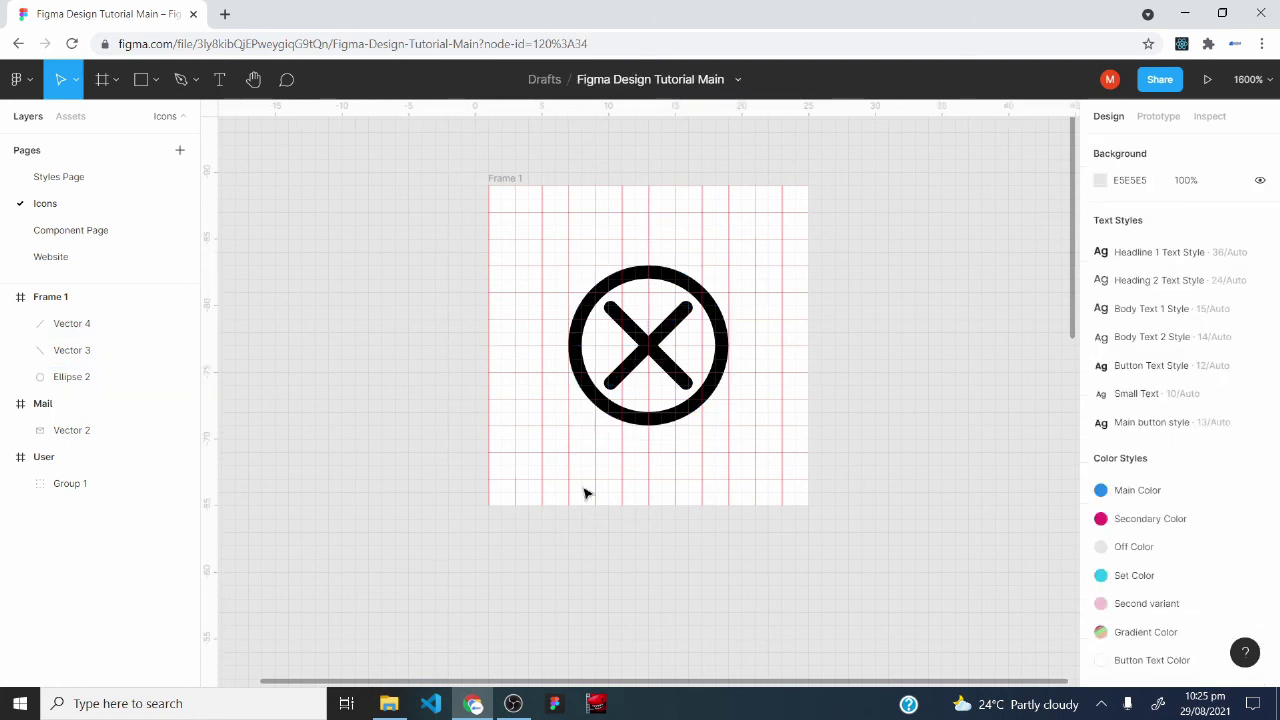
Add a fill to the circle and set it to the salmon document colour EB9481
click(616, 287)
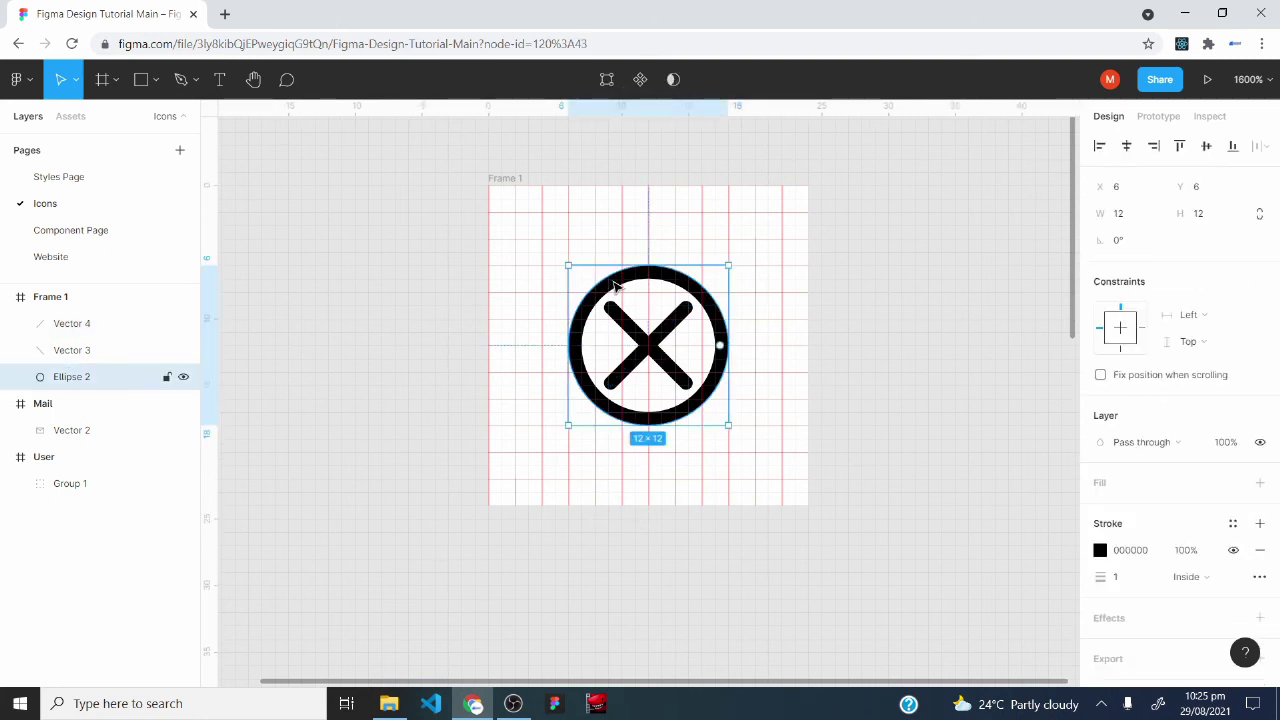
click(1110, 485)
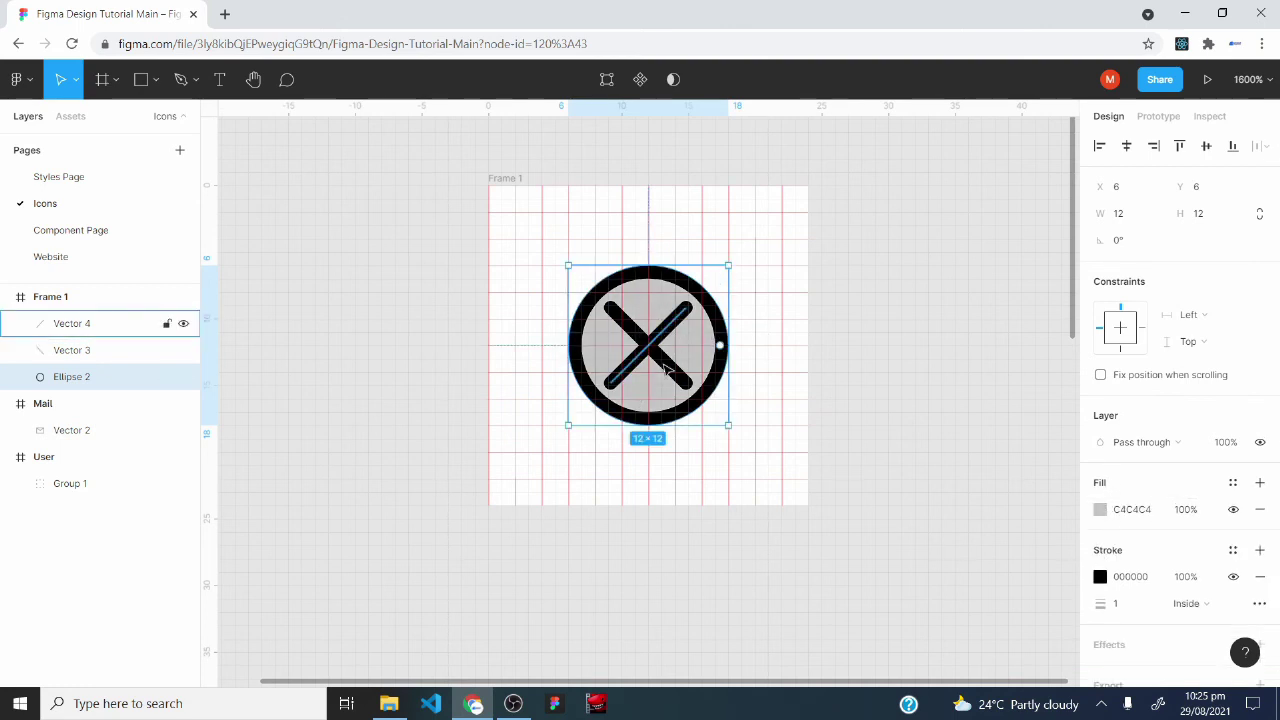
click(1101, 511)
click(964, 606)
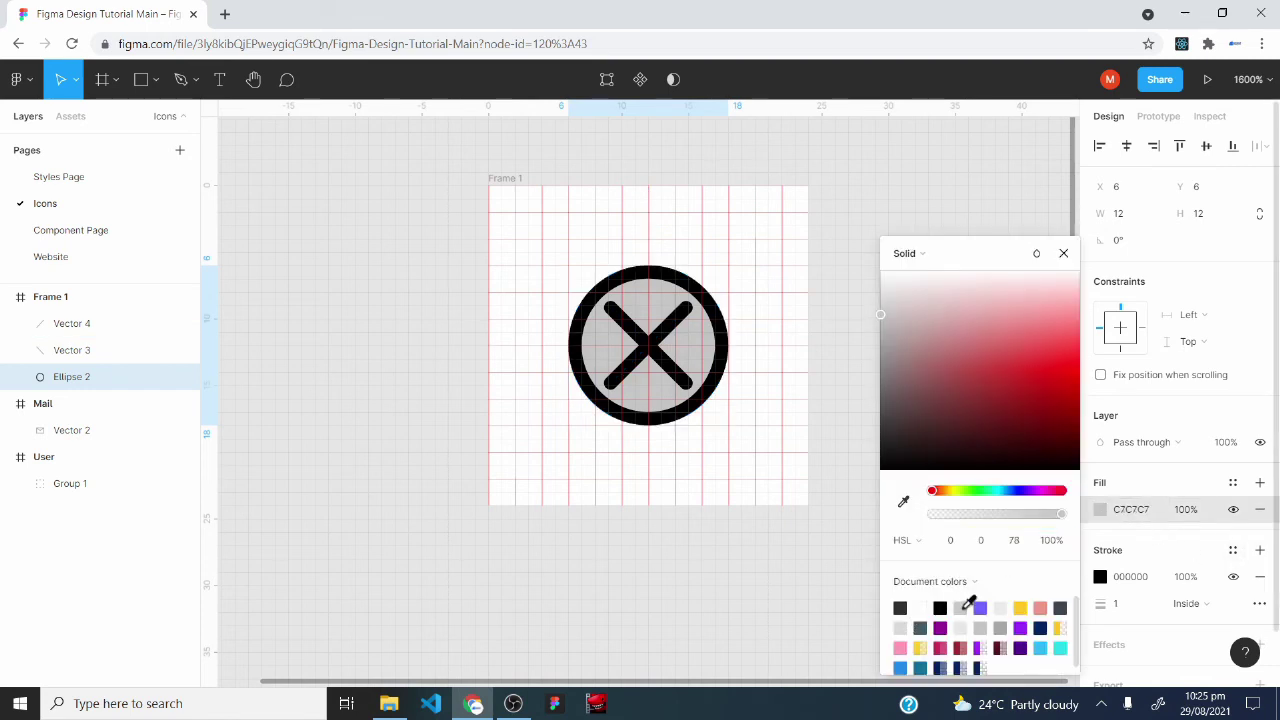
click(1040, 608)
click(1063, 253)
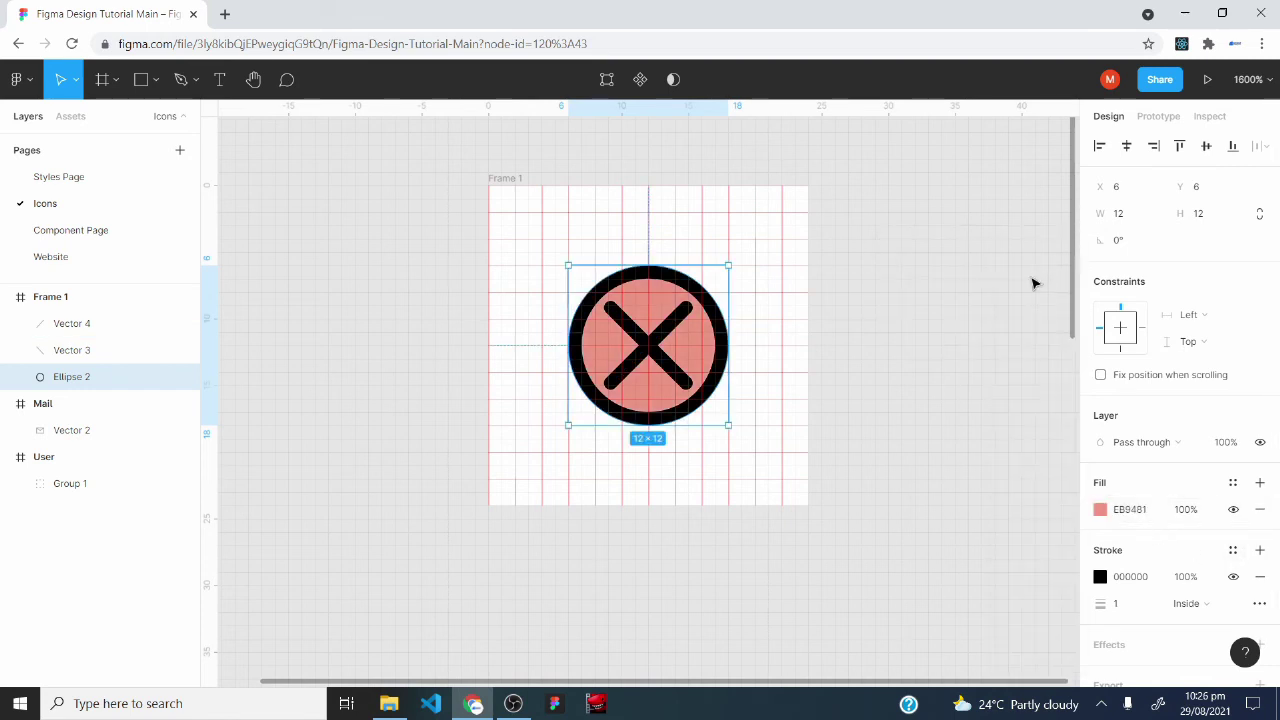
Select both lines of the X and set their stroke to the very light grey document colour
click(655, 350)
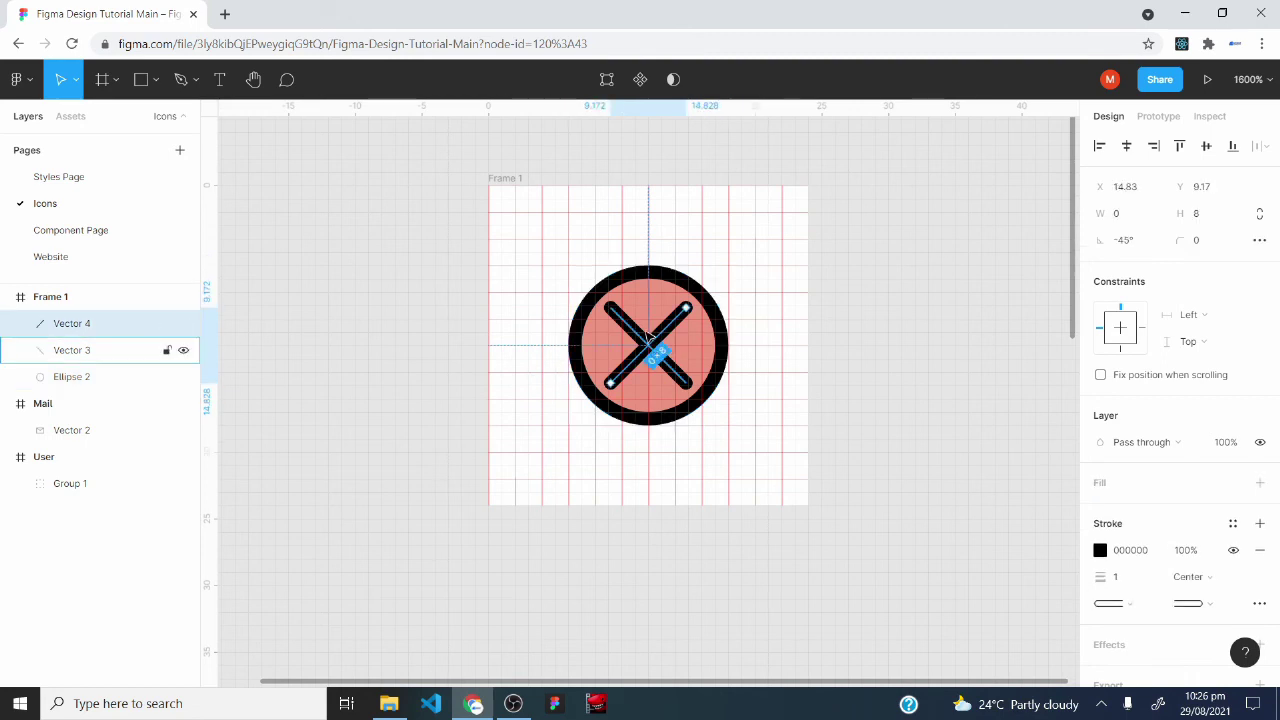
shift+click(641, 333)
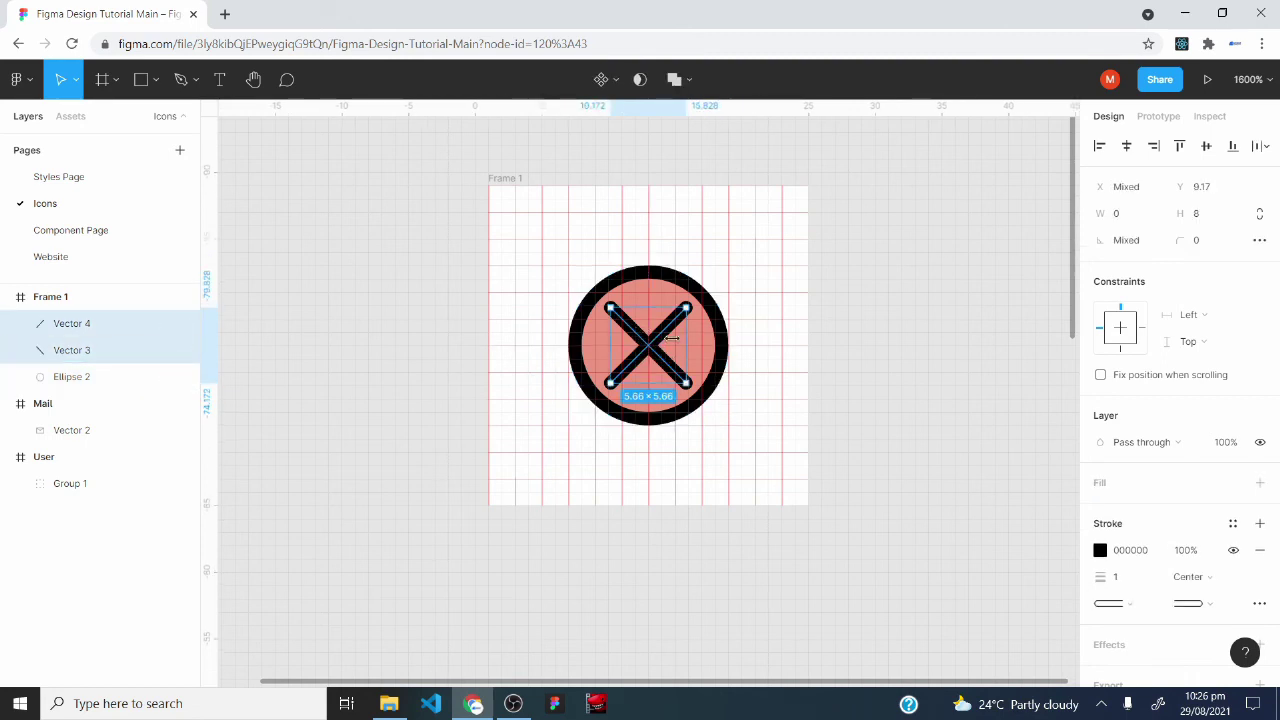
click(1100, 550)
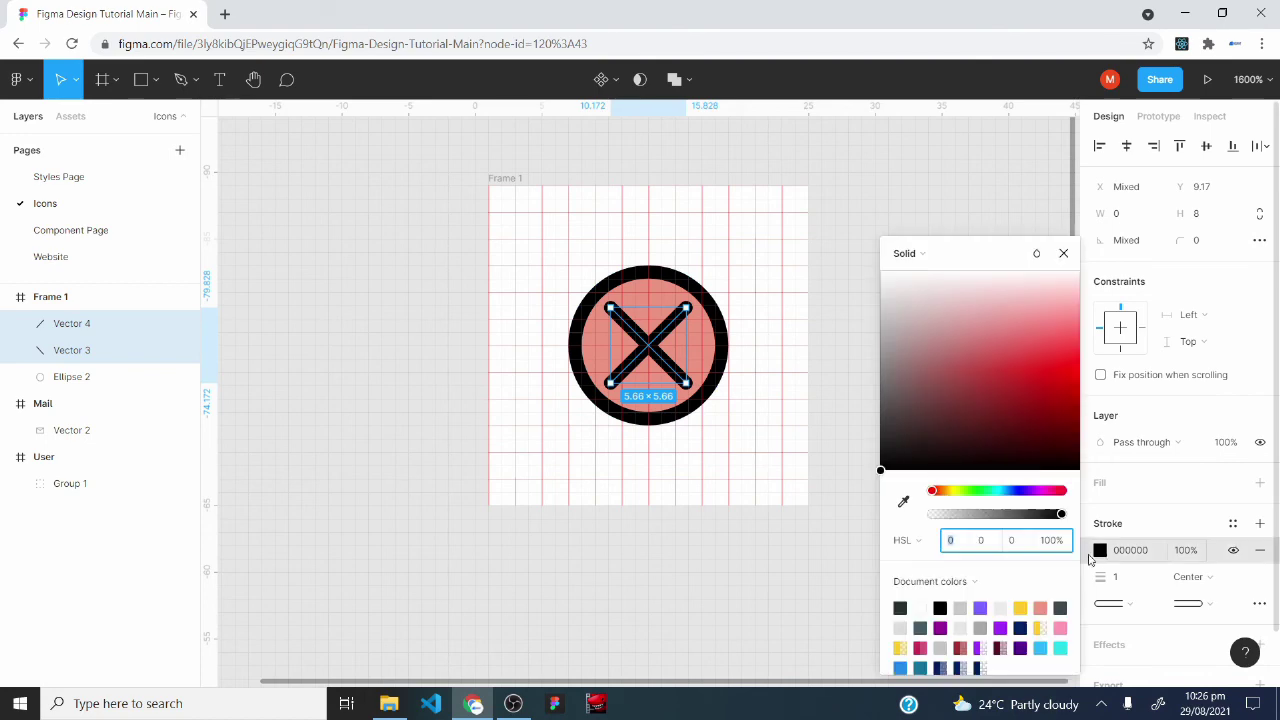
click(963, 607)
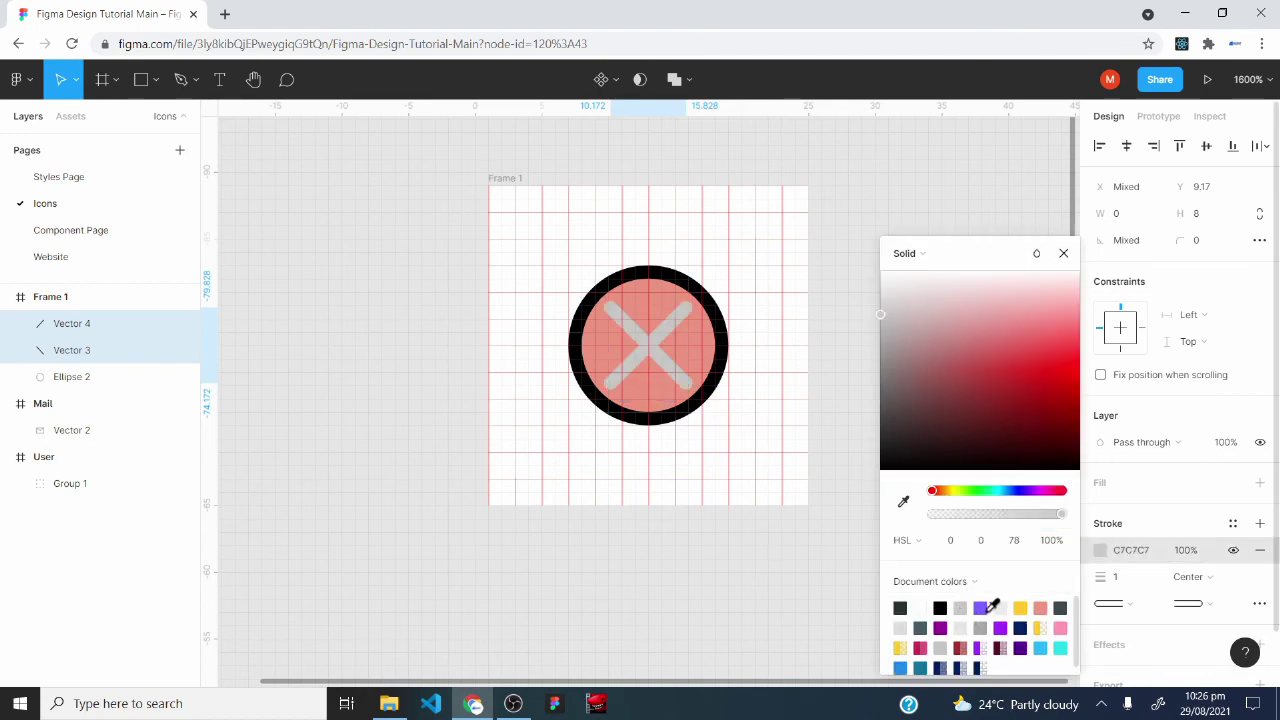
click(1002, 606)
click(535, 245)
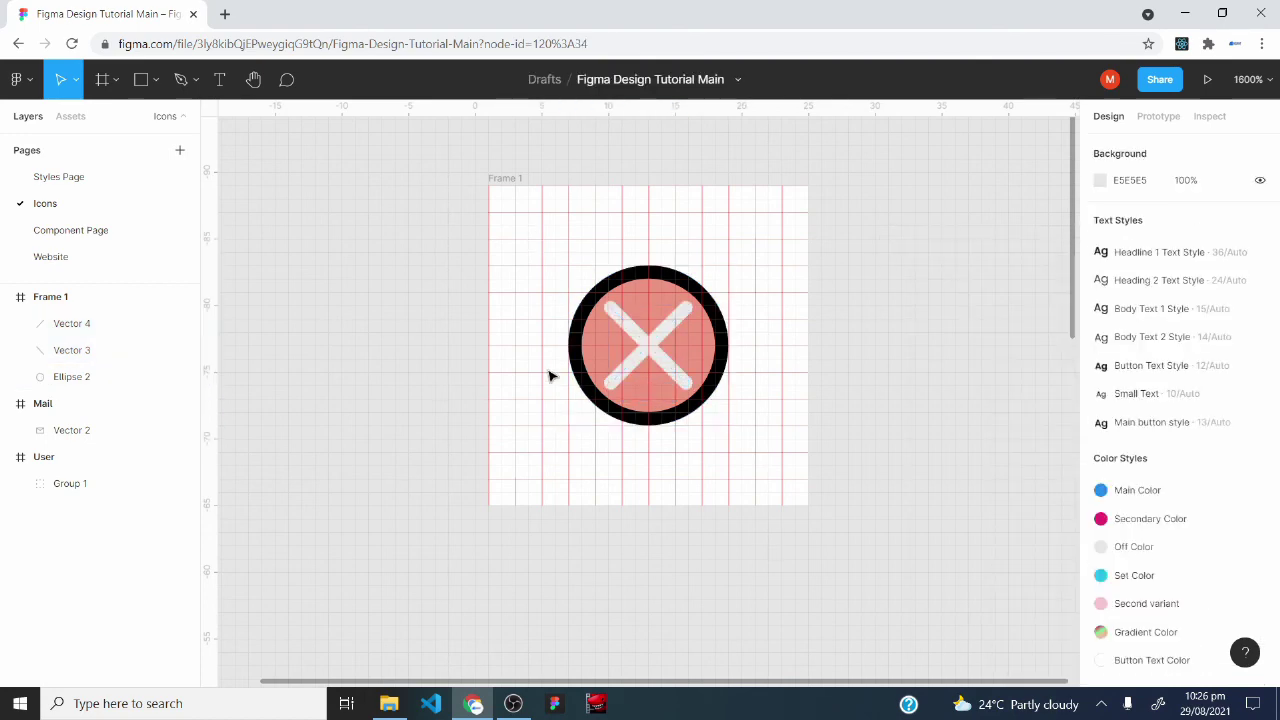
Group the circle with both lines of the X, and hide the surrounding frame's layout grid and white fill
drag(532, 234, 783, 477)
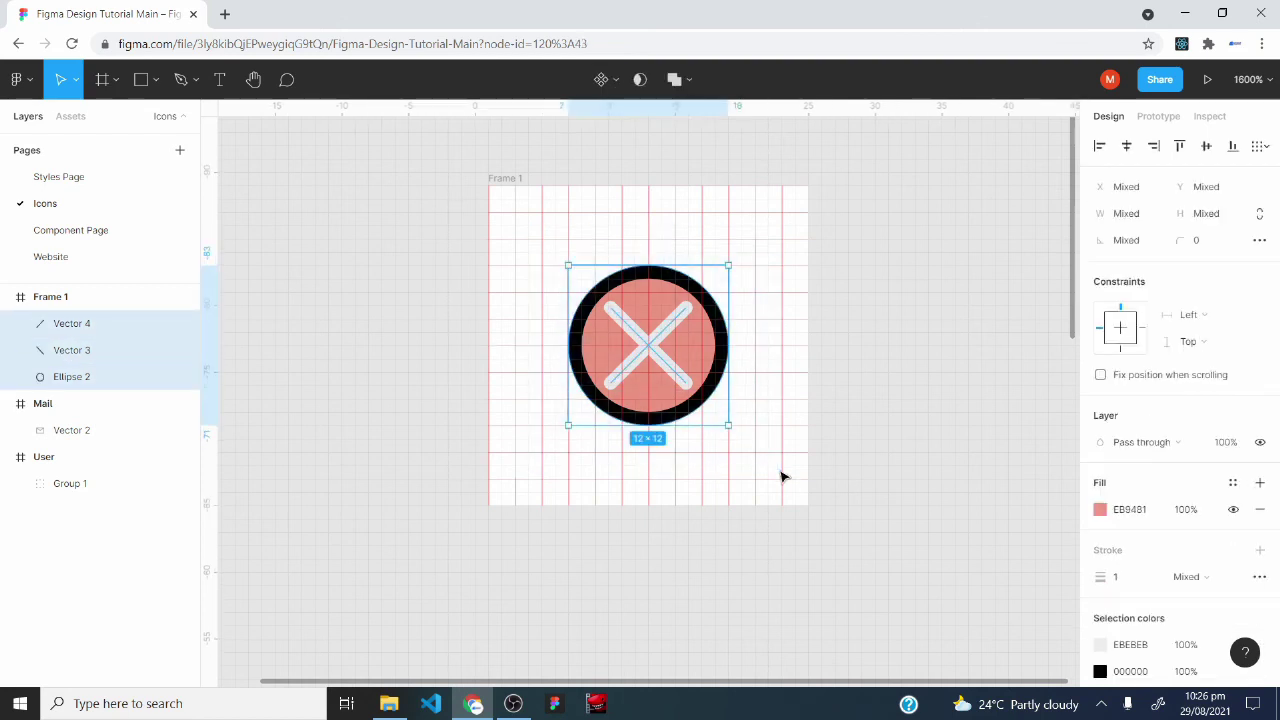
key(ctrl+g)
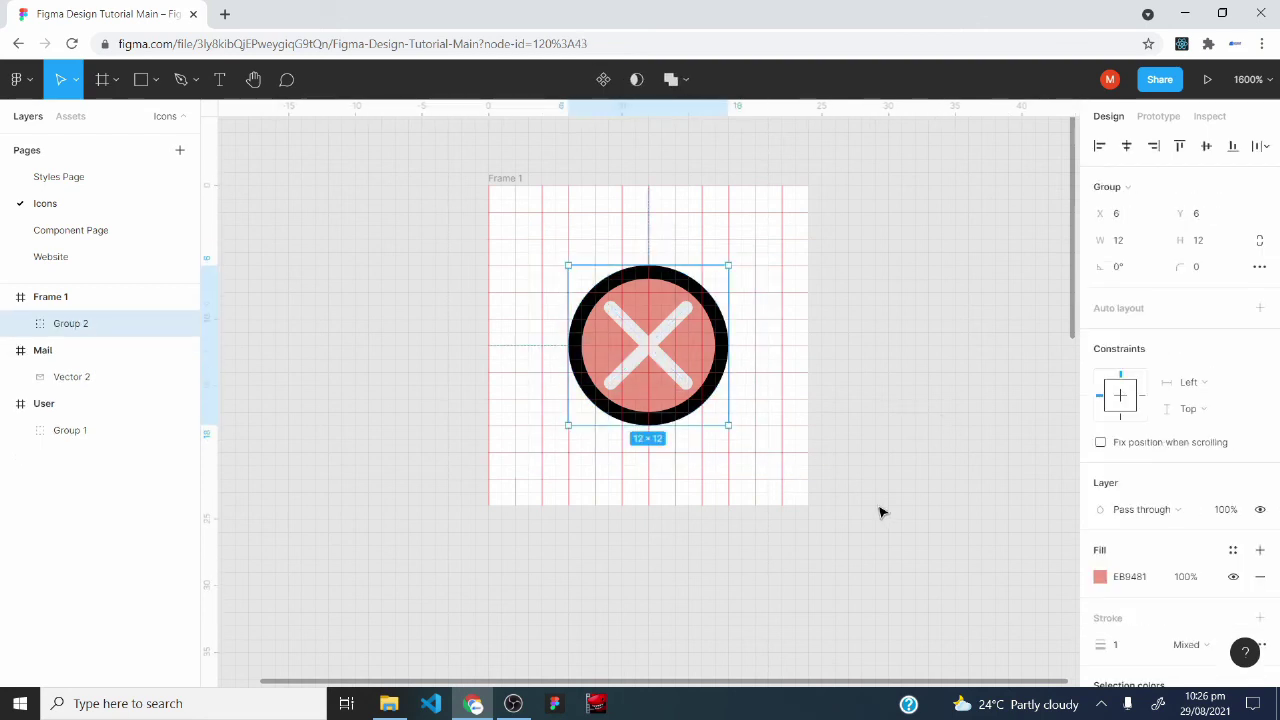
click(500, 179)
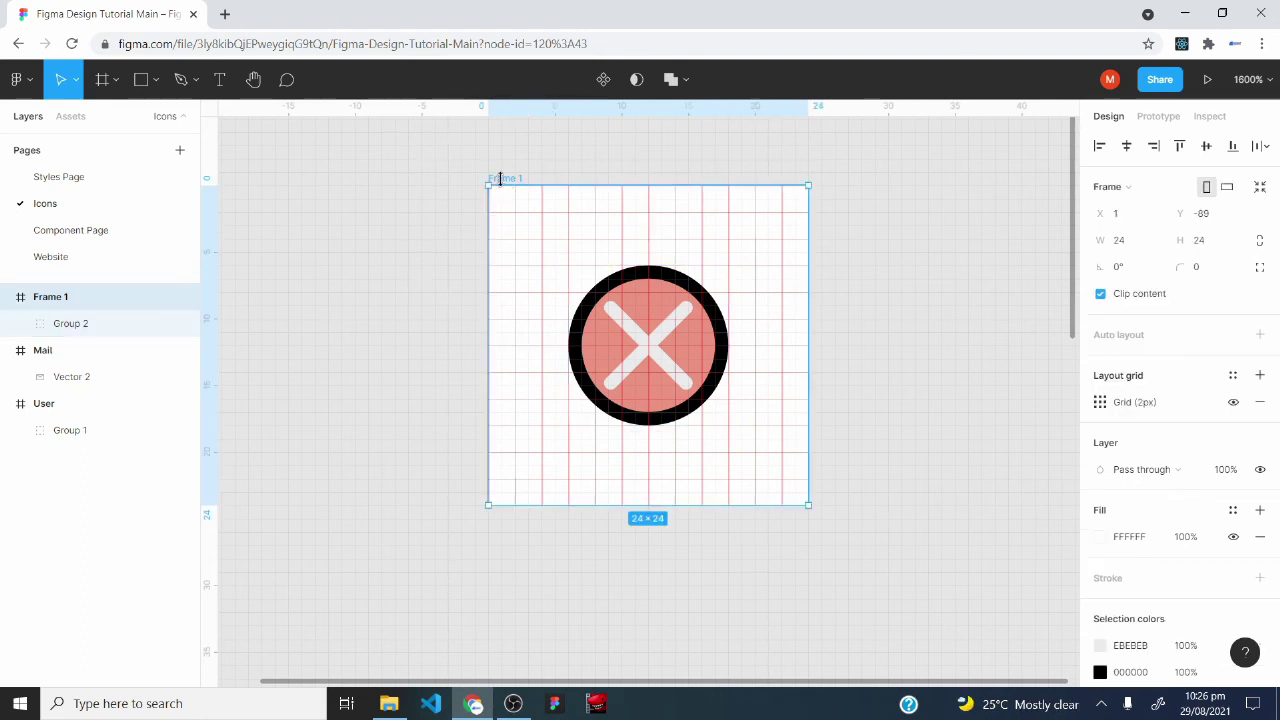
click(1233, 402)
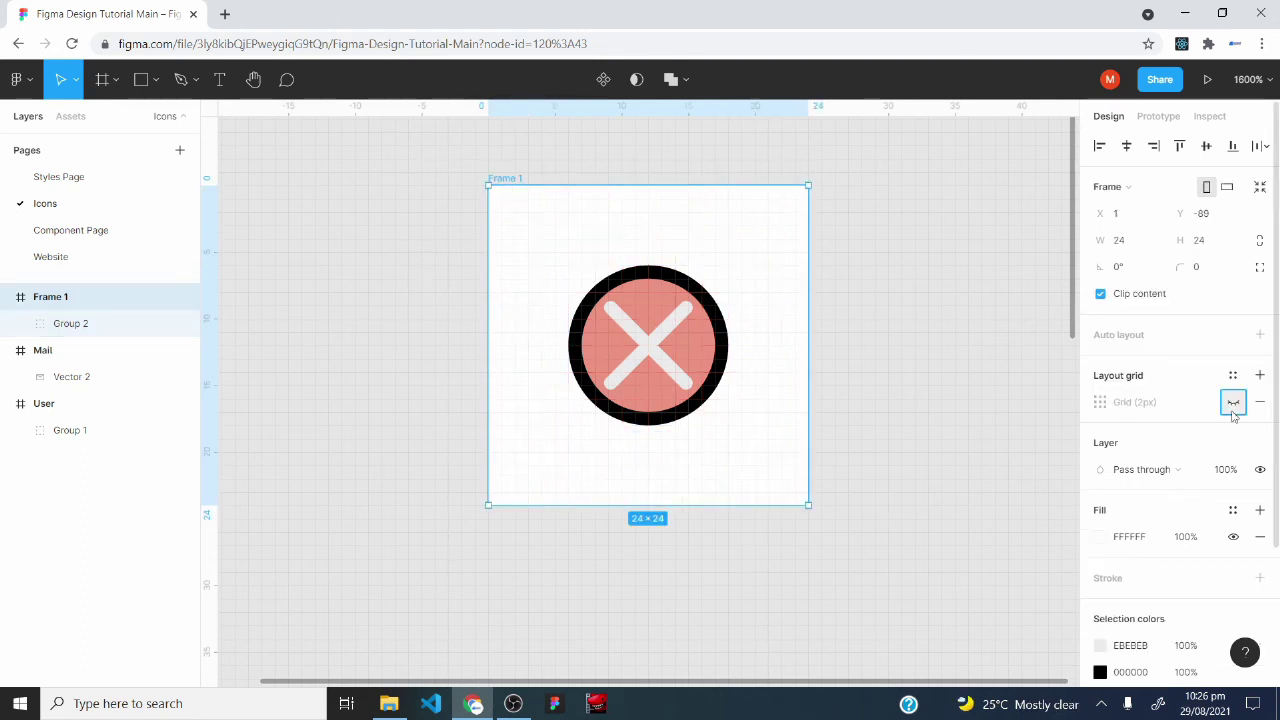
click(1233, 537)
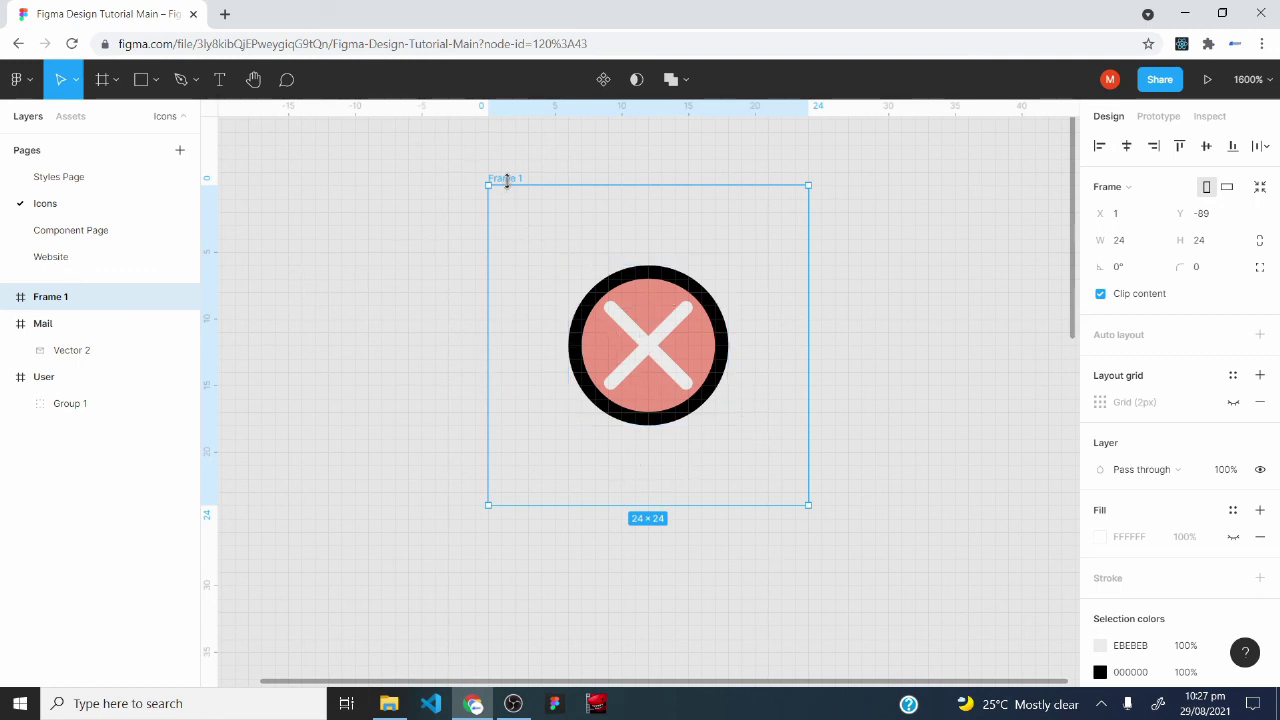
Turn the close icon's frame into a component and rename it "Close Icon"
click(604, 80)
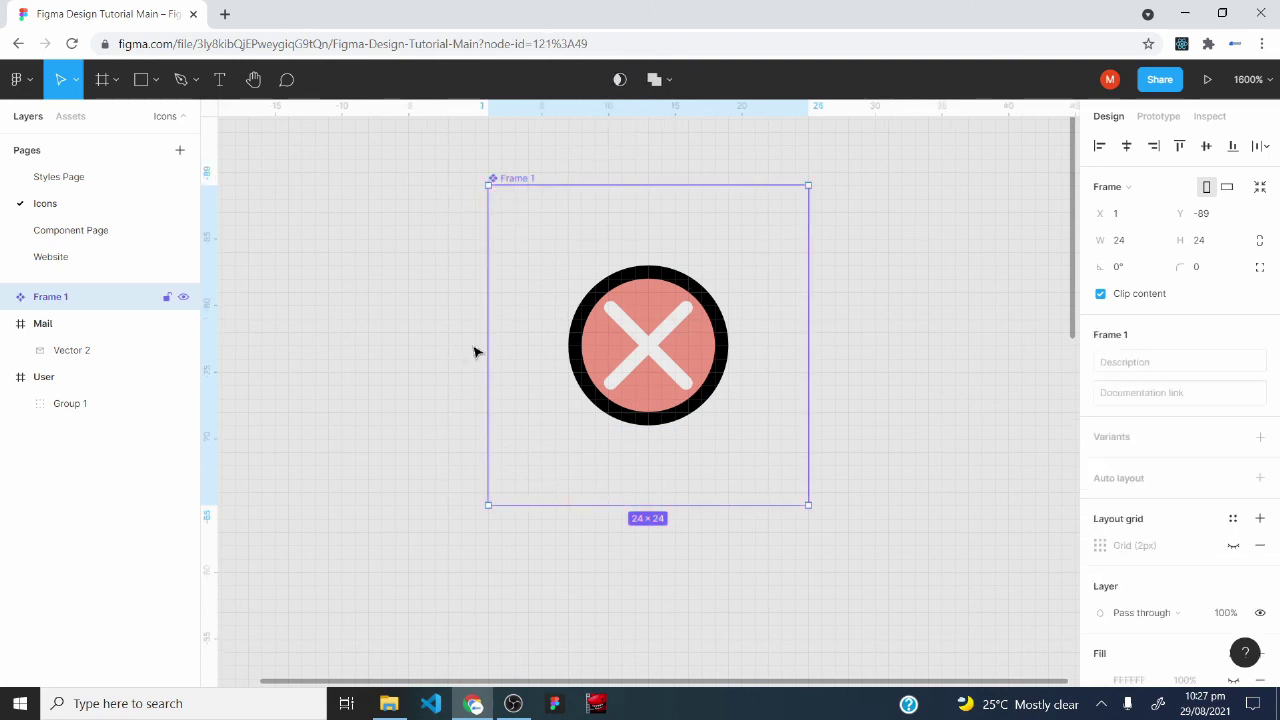
right_click(79, 310)
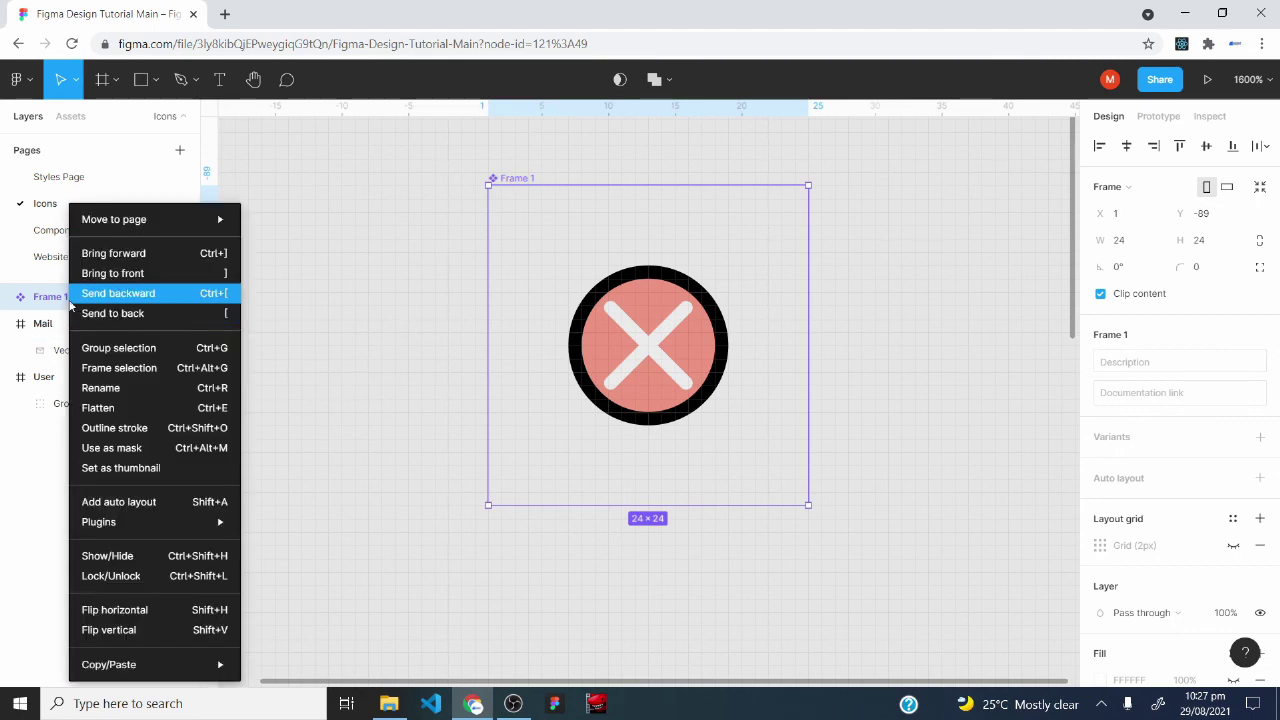
click(116, 386)
text(Close Icon)
key(Return)
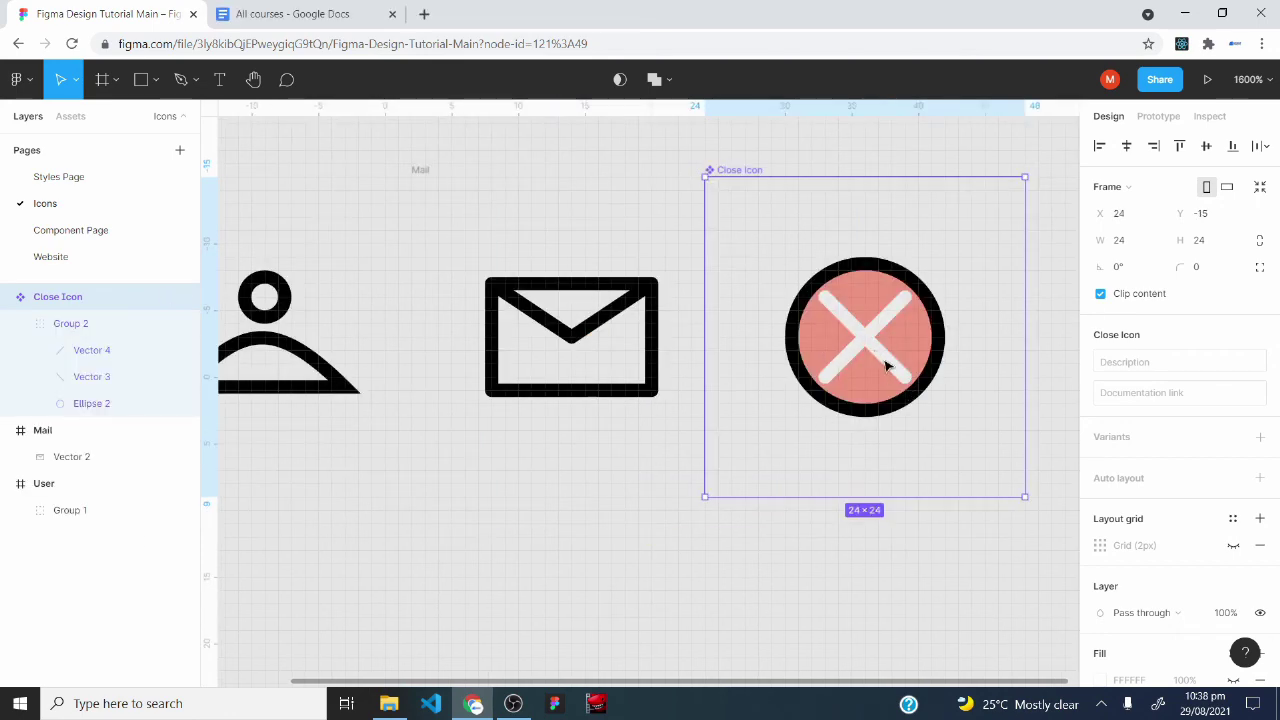
Shorten both lines of the X at each end to about 5.66 px, keeping the X centred in the circle
click(887, 364)
click(890, 365)
click(853, 365)
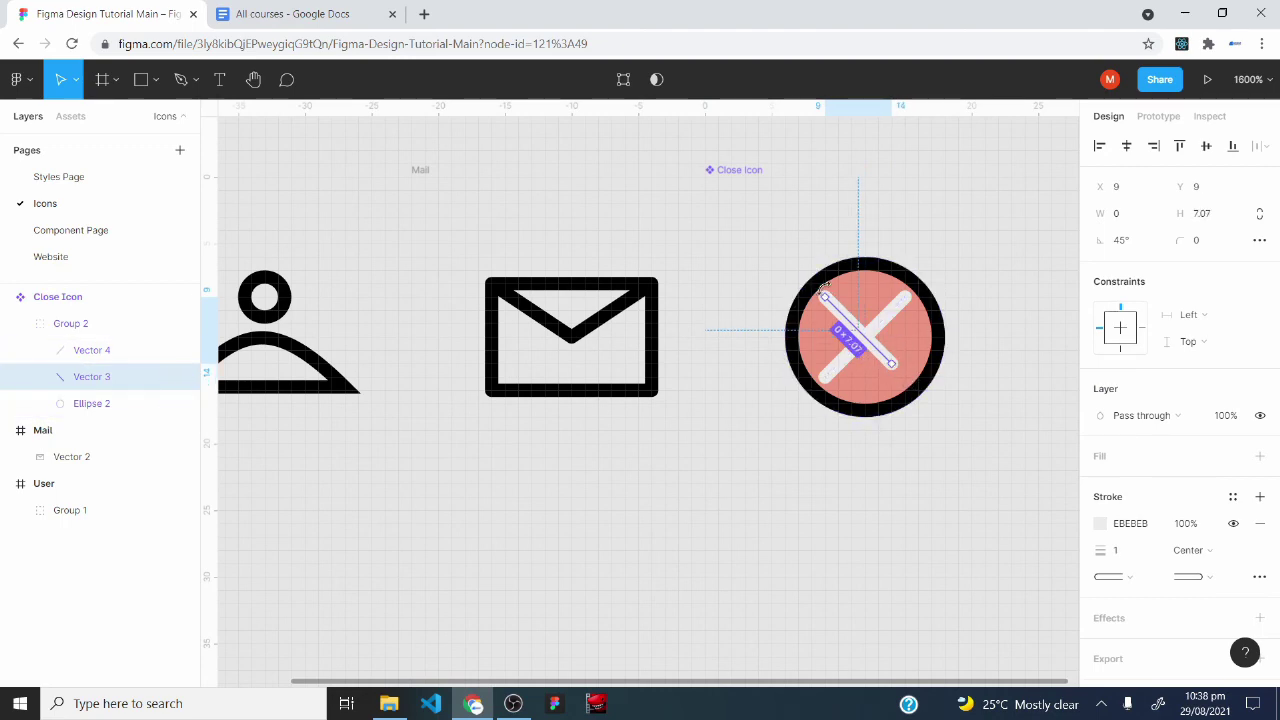
click(894, 316)
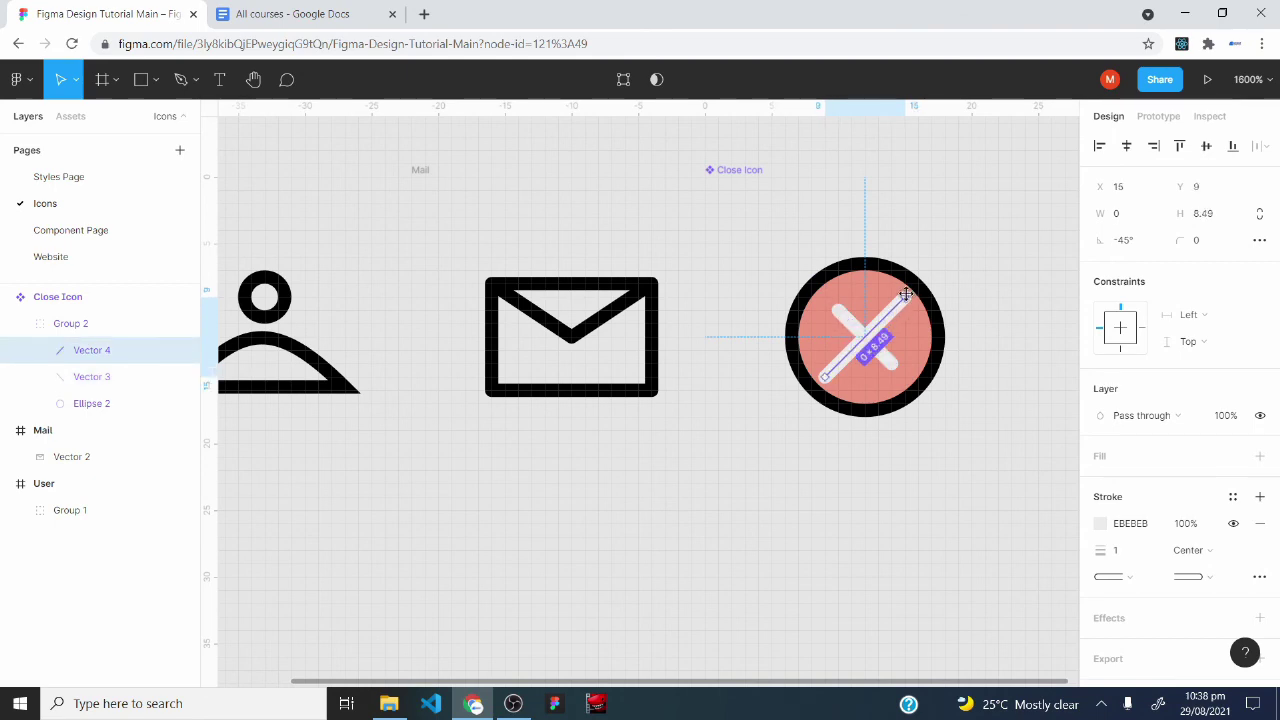
drag(905, 295, 892, 310)
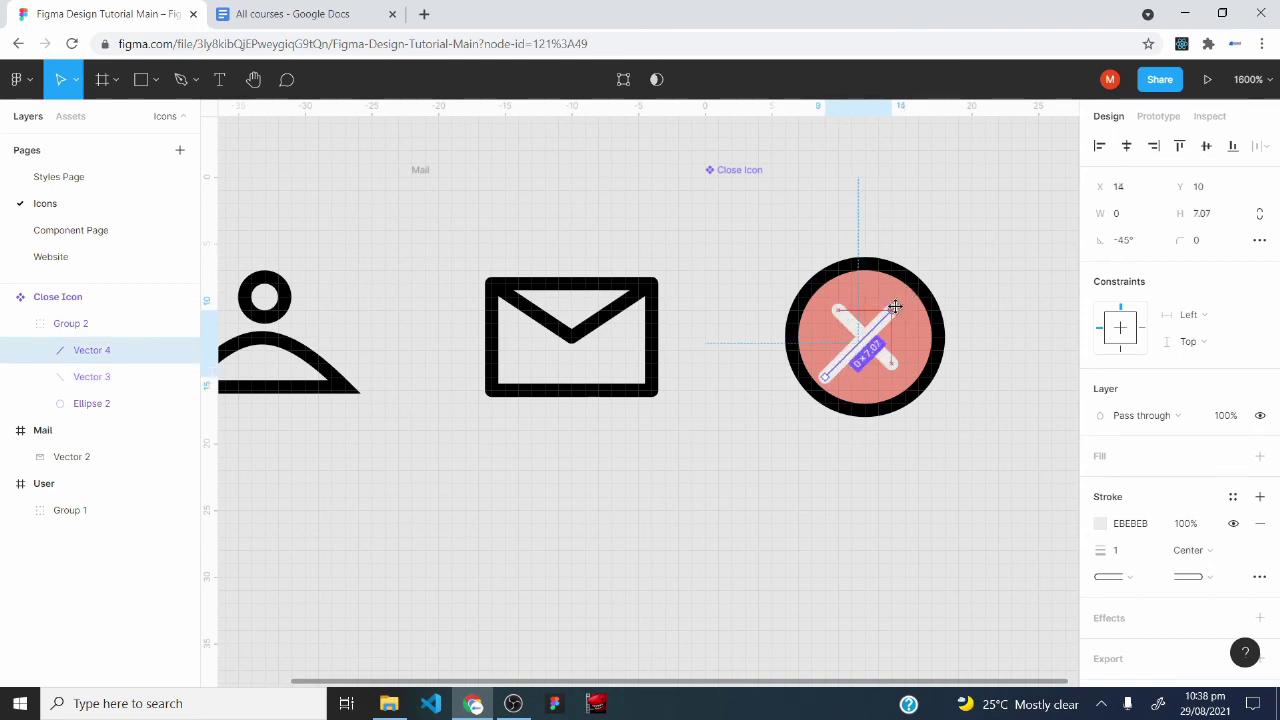
drag(823, 371, 838, 368)
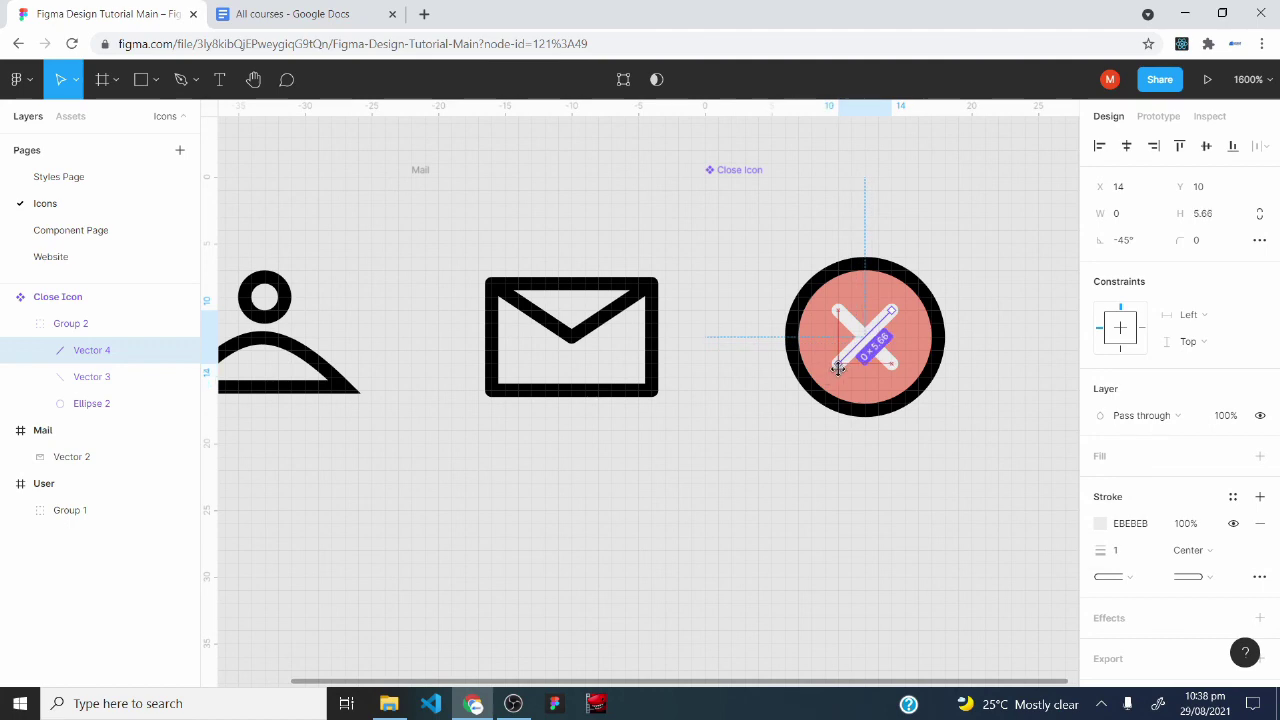
click(669, 537)
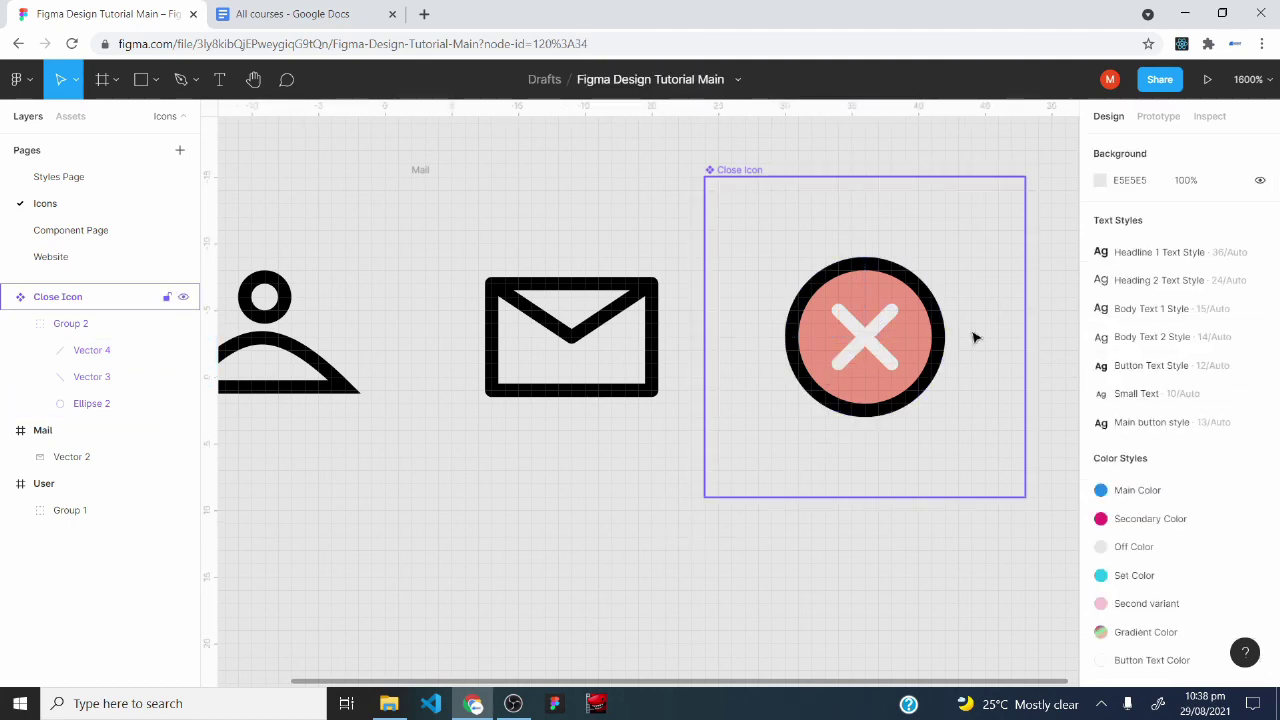